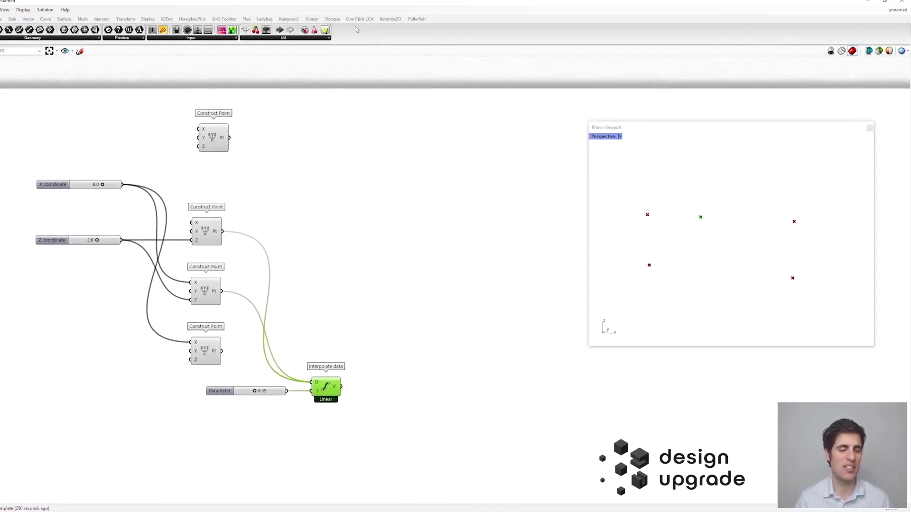
Step: Add a Karamba3D Assemble Model component to the canvas, in open space beyond the point and interpolation components
{"action": "left_click", "coordinate": [390, 18]}
{"action": "left_click", "coordinate": [159, 38]}
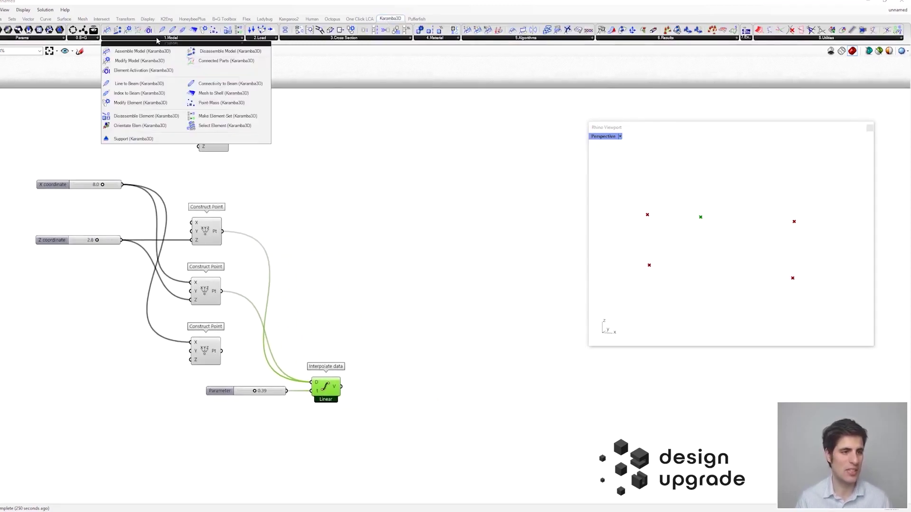
{"action": "left_click_drag", "start_coordinate": [447, 230], "coordinate": [459, 211]}
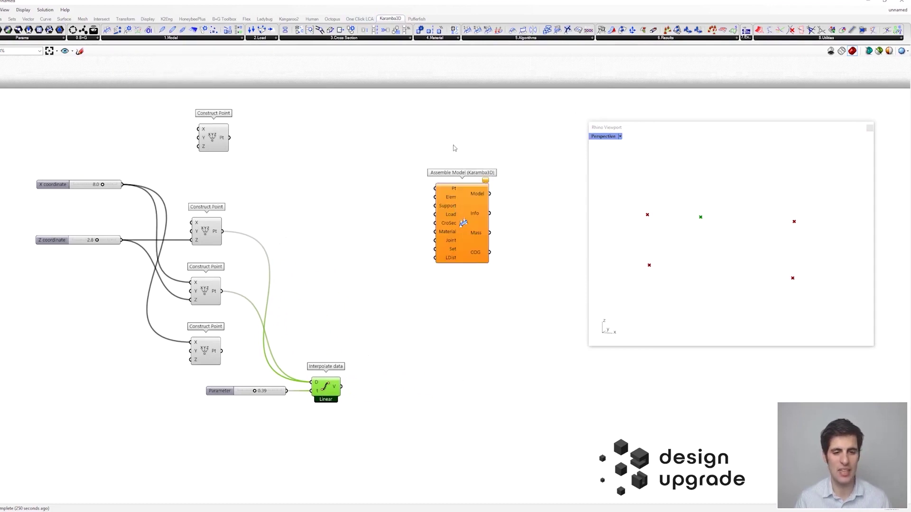
{"action": "right_click_drag", "start_coordinate": [454, 147], "coordinate": [404, 139]}
{"action": "scroll", "coordinate": [403, 139], "scroll_direction": "down", "scroll_amount": 2}
{"action": "left_click_drag", "start_coordinate": [413, 208], "coordinate": [480, 207]}
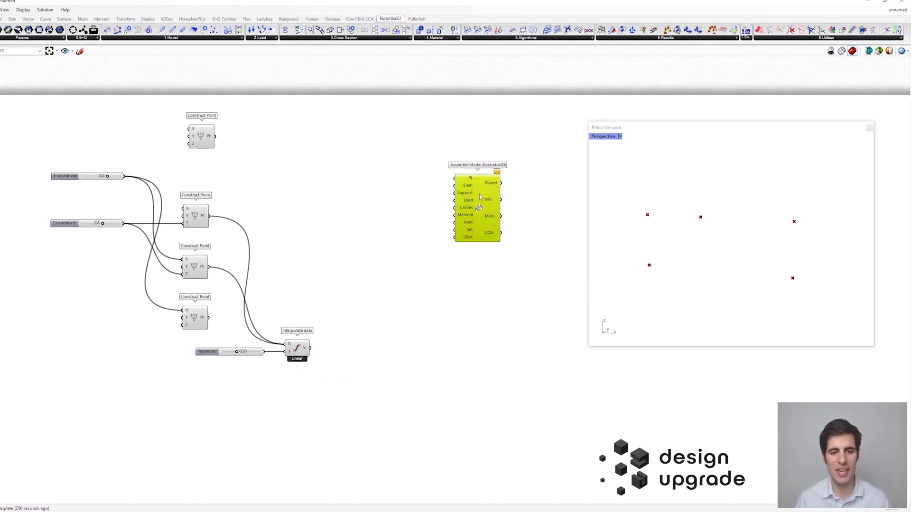
{"action": "mouse_move", "coordinate": [466, 190]}
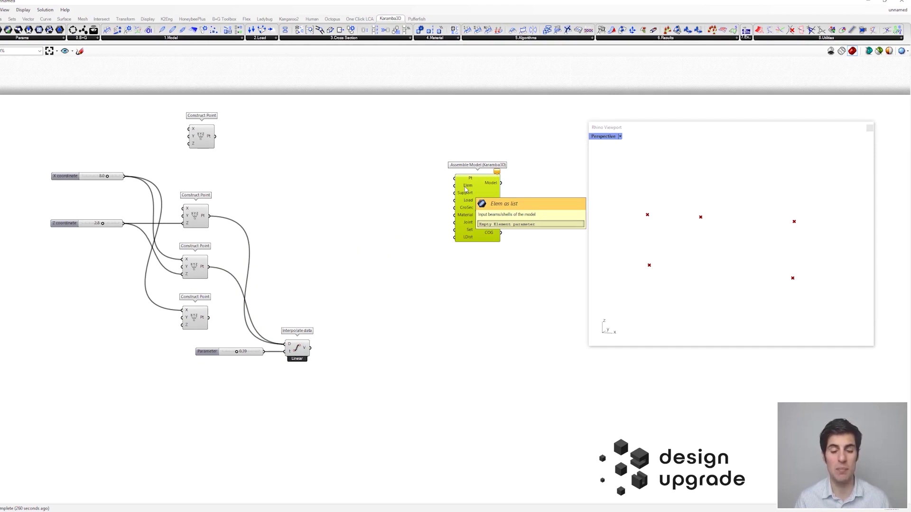
{"action": "right_click_drag", "start_coordinate": [499, 264], "coordinate": [492, 261]}
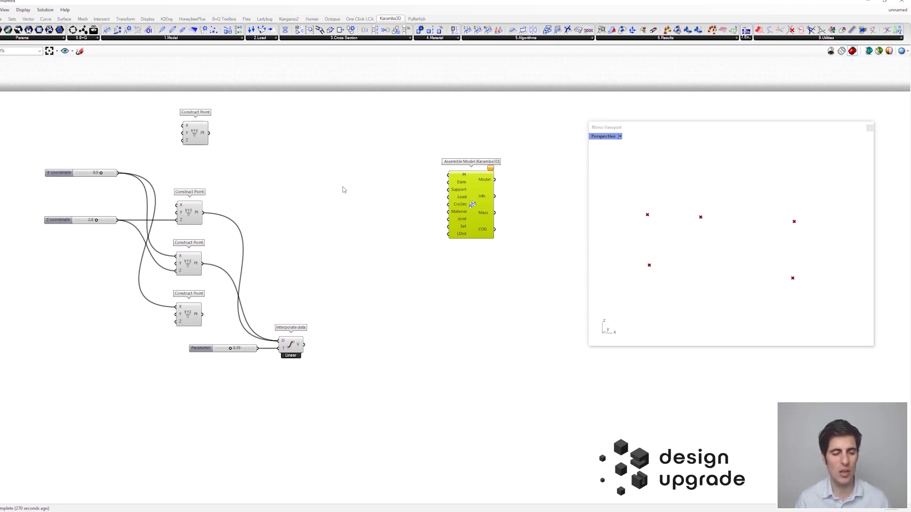
Step: Add a Karamba3D Index to Beam component and arrange it just before the Assemble Model component
{"action": "right_click_drag", "start_coordinate": [344, 190], "coordinate": [385, 216]}
{"action": "left_click", "coordinate": [175, 39]}
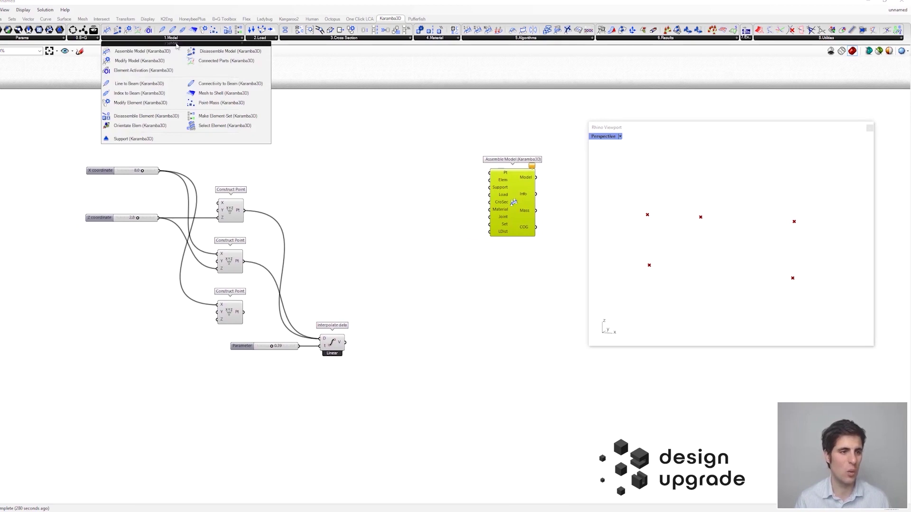
{"action": "left_click", "coordinate": [153, 96]}
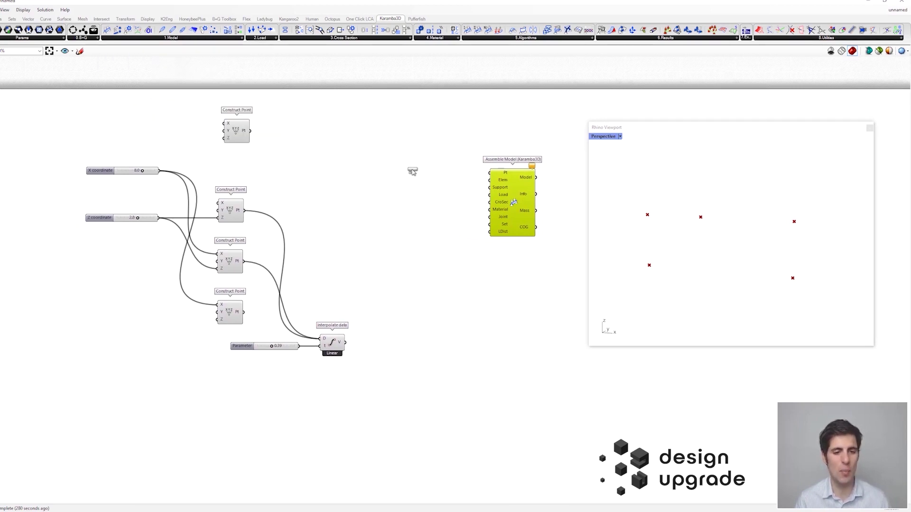
{"action": "left_click", "coordinate": [411, 170]}
{"action": "scroll", "coordinate": [379, 165], "scroll_direction": "up", "scroll_amount": 2}
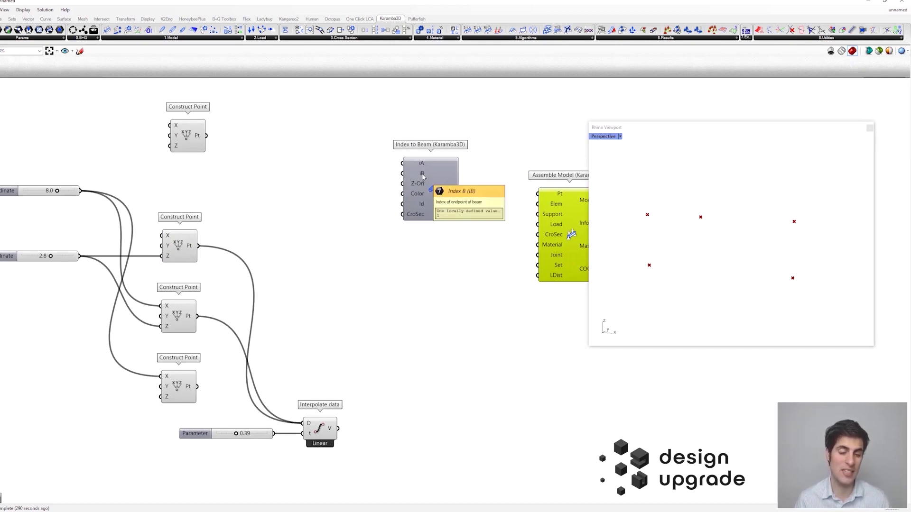
{"action": "left_click_drag", "start_coordinate": [435, 188], "coordinate": [417, 213]}
{"action": "right_click_drag", "start_coordinate": [417, 213], "coordinate": [413, 200]}
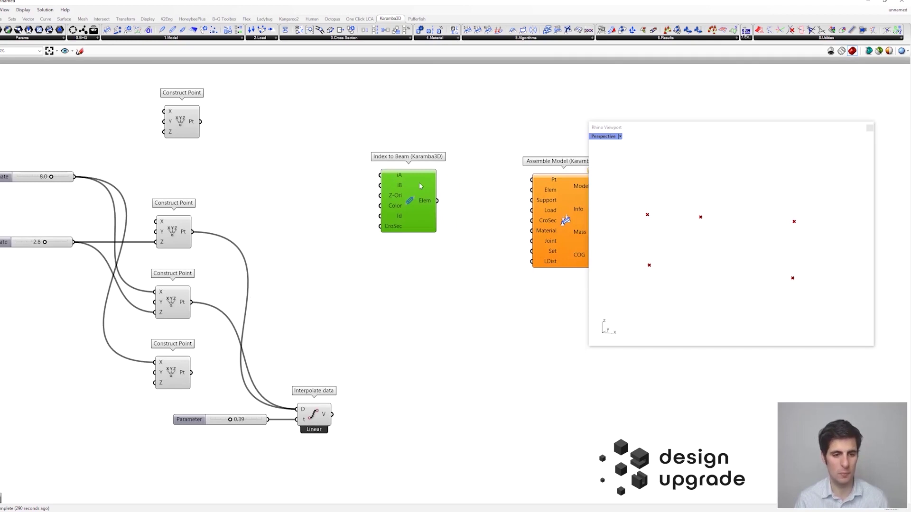
{"action": "left_click_drag", "start_coordinate": [546, 181], "coordinate": [502, 129]}
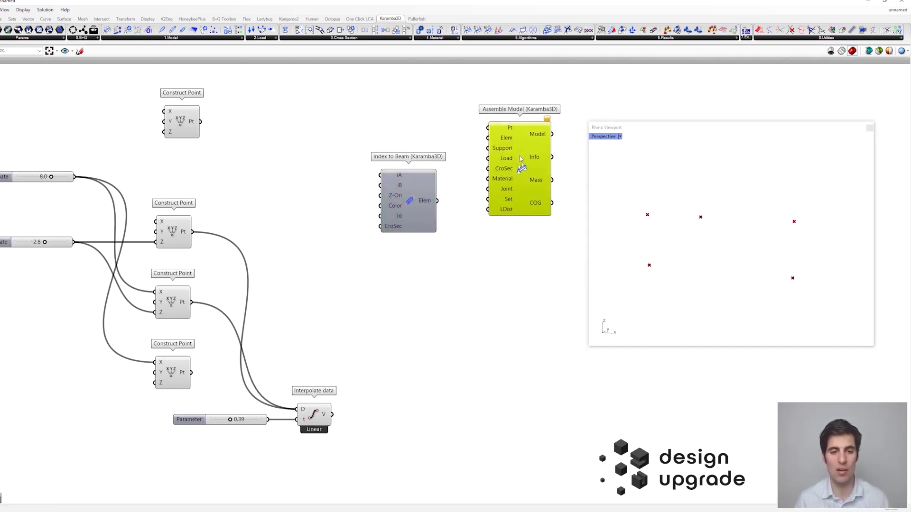
{"action": "left_click", "coordinate": [418, 194]}
{"action": "scroll", "coordinate": [418, 194], "scroll_direction": "down", "scroll_amount": 2}
{"action": "left_click_drag", "start_coordinate": [379, 158], "coordinate": [408, 172]}
Step: Add a Merge component and place it beside the uppermost Construct Point
{"action": "double_click", "coordinate": [363, 178]}
{"action": "type", "text": "merg"}
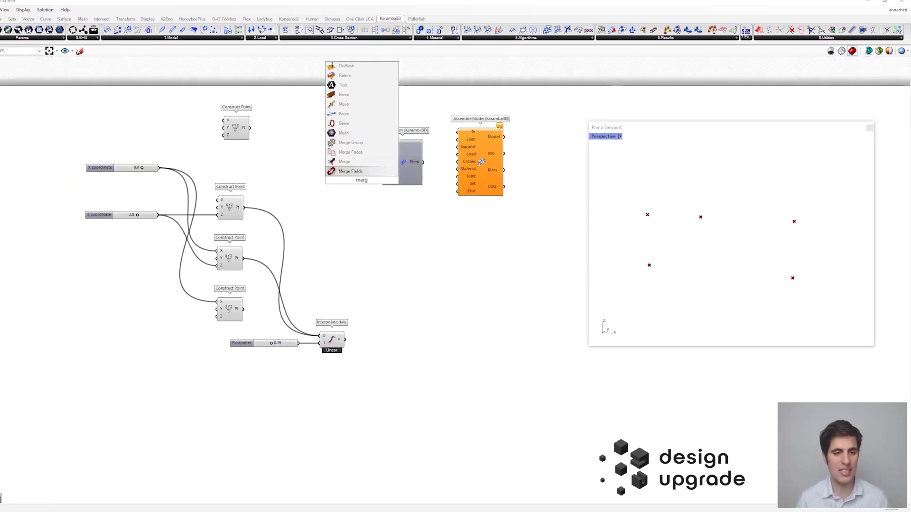
{"action": "left_click", "coordinate": [347, 177]}
{"action": "right_click_drag", "start_coordinate": [367, 184], "coordinate": [387, 205]}
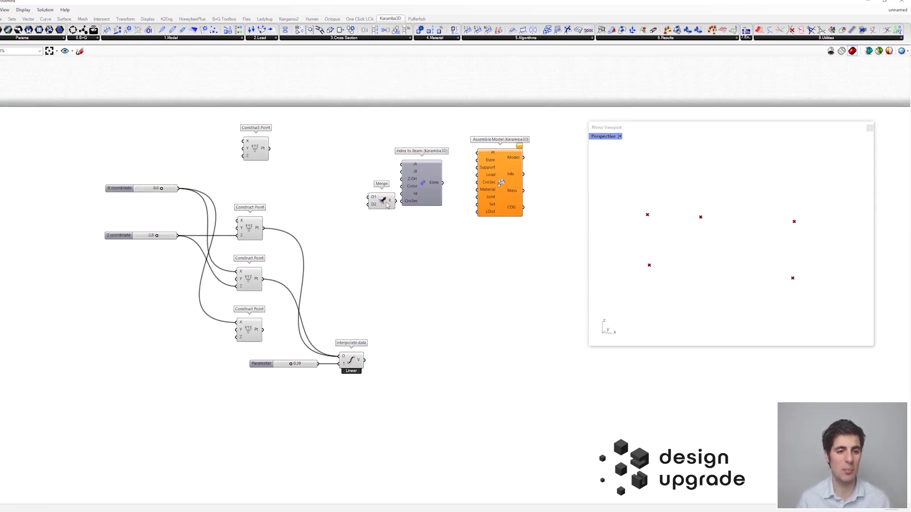
{"action": "left_click_drag", "start_coordinate": [387, 204], "coordinate": [322, 168]}
Step: Wire the first two Construct Points, the interpolated point, and the third and fourth Construct Points into Merge inputs D1 to D5 in that order
{"action": "left_click_drag", "start_coordinate": [269, 148], "coordinate": [305, 160]}
{"action": "scroll", "coordinate": [268, 229], "scroll_direction": "up", "scroll_amount": 2}
{"action": "left_click_drag", "start_coordinate": [262, 228], "coordinate": [355, 169]}
{"action": "scroll", "coordinate": [359, 205], "scroll_direction": "down", "scroll_amount": 2}
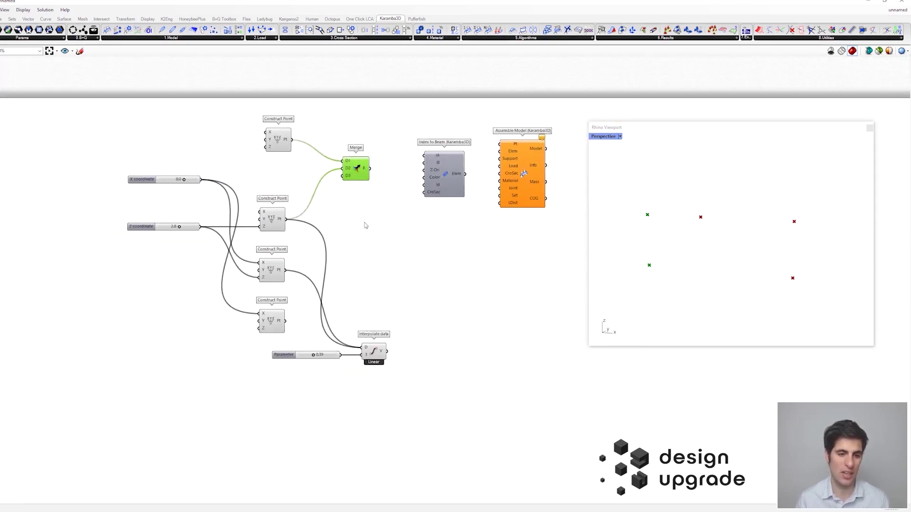
{"action": "right_click_drag", "start_coordinate": [365, 226], "coordinate": [366, 212]}
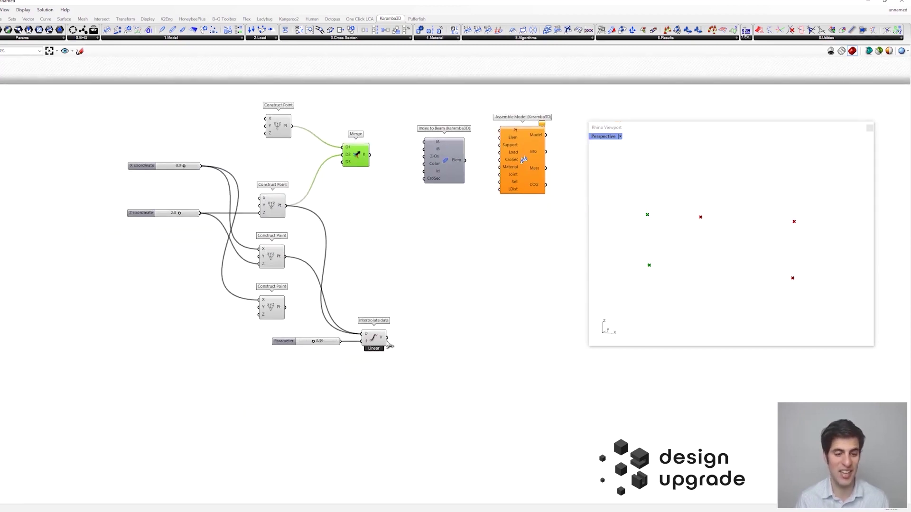
{"action": "left_click_drag", "start_coordinate": [387, 338], "coordinate": [345, 162]}
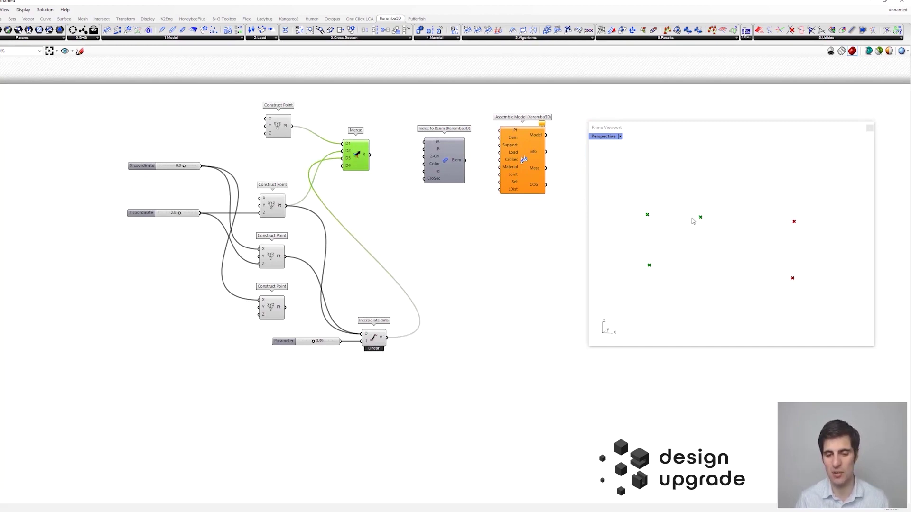
{"action": "left_click_drag", "start_coordinate": [287, 257], "coordinate": [344, 167]}
{"action": "scroll", "coordinate": [345, 173], "scroll_direction": "up", "scroll_amount": 2}
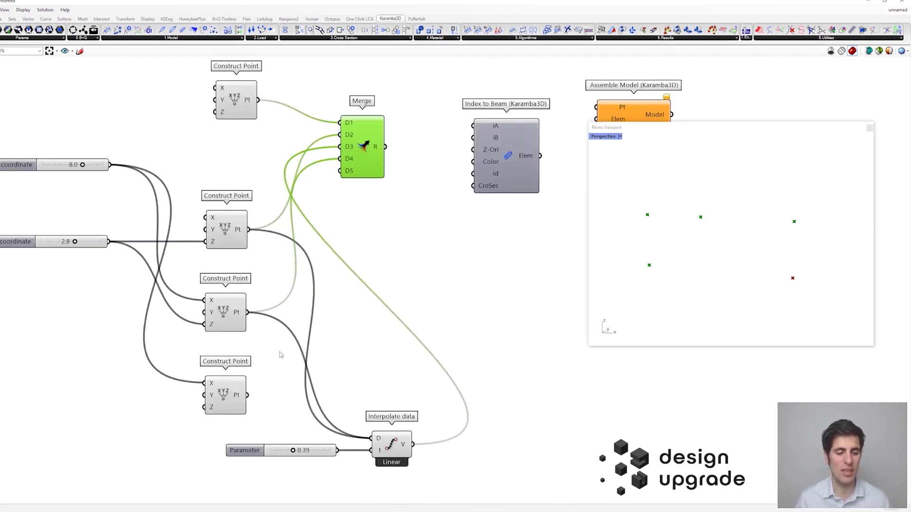
{"action": "left_click_drag", "start_coordinate": [247, 395], "coordinate": [393, 143]}
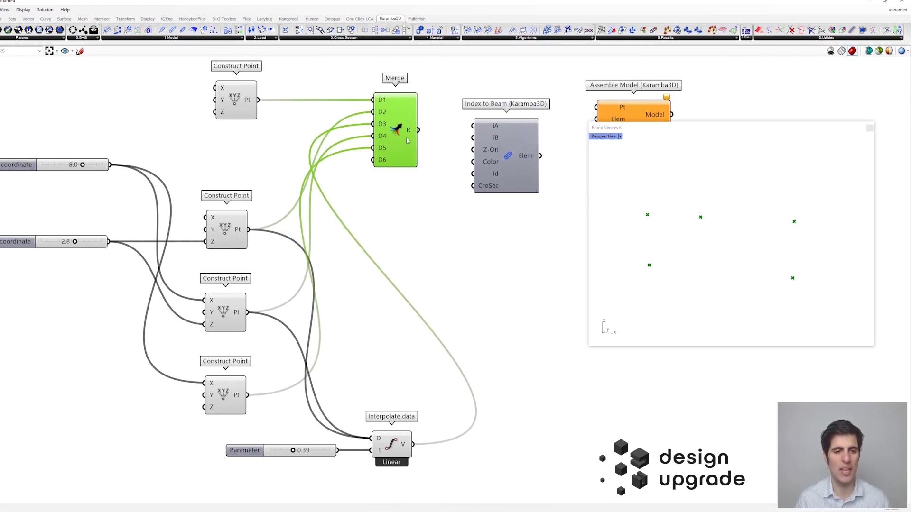
Step: Connect the Merge result to the Pt input of Assemble Model and check the component's error messages
{"action": "scroll", "coordinate": [405, 140], "scroll_direction": "down", "scroll_amount": 3}
{"action": "left_click_drag", "start_coordinate": [348, 144], "coordinate": [521, 169]}
{"action": "left_click_drag", "start_coordinate": [406, 157], "coordinate": [415, 203]}
{"action": "right_click_drag", "start_coordinate": [464, 153], "coordinate": [407, 152]}
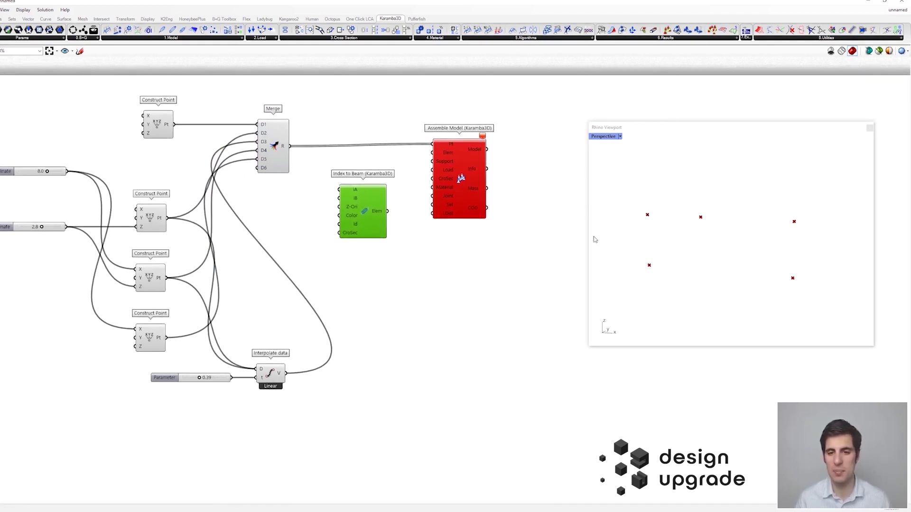
{"action": "scroll", "coordinate": [673, 250], "scroll_direction": "up", "scroll_amount": 2}
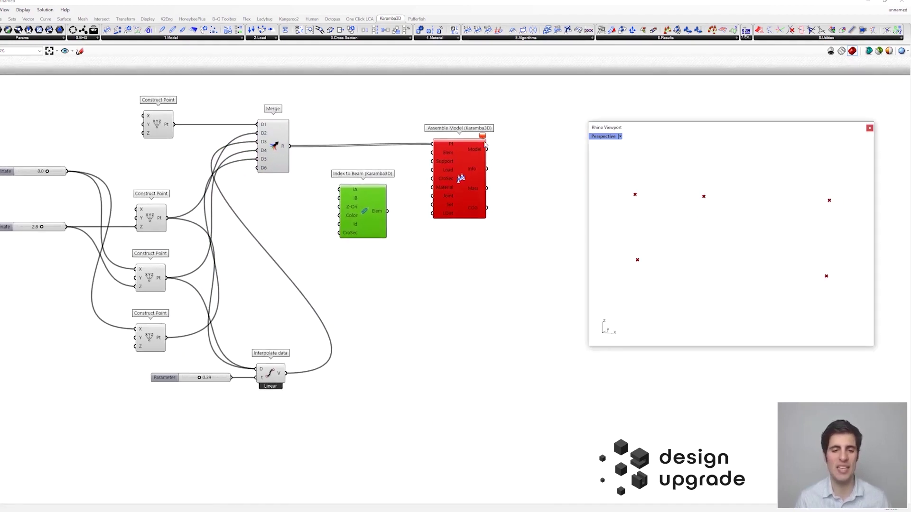
{"action": "scroll", "coordinate": [474, 164], "scroll_direction": "up", "scroll_amount": 3}
{"action": "mouse_move", "coordinate": [457, 167]}
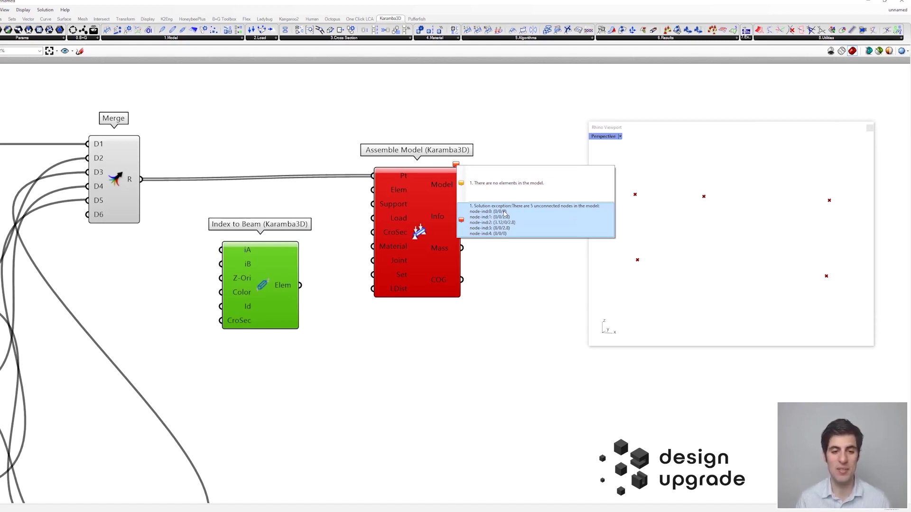
{"action": "scroll", "coordinate": [350, 210], "scroll_direction": "down", "scroll_amount": 3}
Step: Rearrange the definition lower on the canvas and place the Index to Beam component above Merge
{"action": "left_click", "coordinate": [377, 216]}
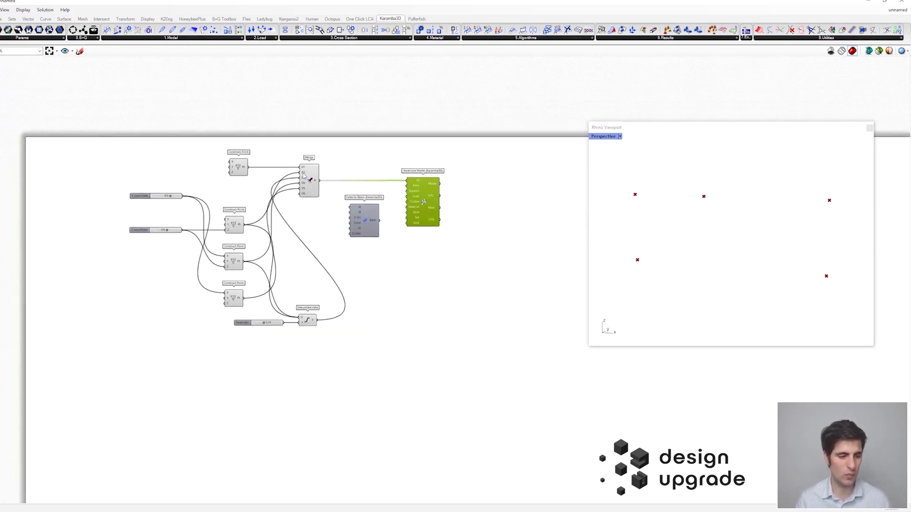
{"action": "left_click_drag", "start_coordinate": [82, 126], "coordinate": [463, 452]}
{"action": "left_click_drag", "start_coordinate": [431, 213], "coordinate": [414, 282]}
{"action": "left_click", "coordinate": [355, 245]}
{"action": "scroll", "coordinate": [359, 320], "scroll_direction": "up", "scroll_amount": 2}
{"action": "left_click_drag", "start_coordinate": [326, 315], "coordinate": [250, 141]}
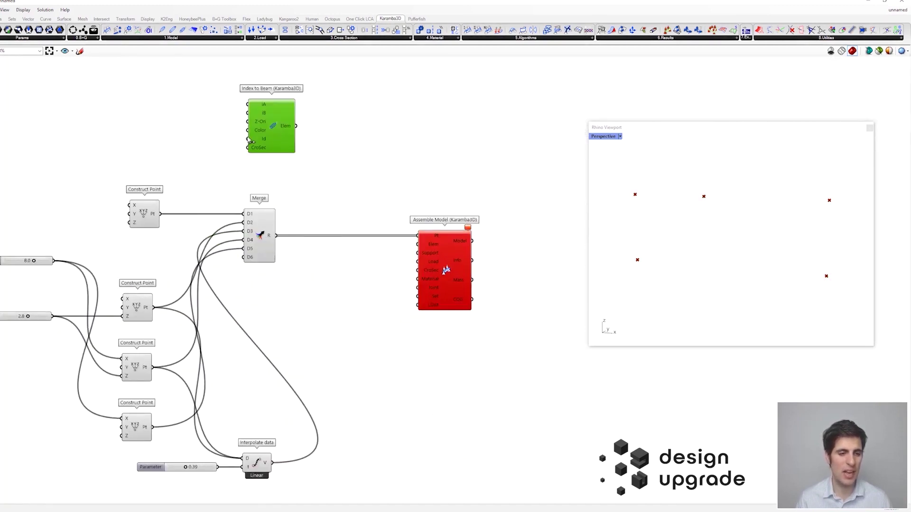
{"action": "right_click_drag", "start_coordinate": [250, 141], "coordinate": [353, 206]}
{"action": "left_click_drag", "start_coordinate": [354, 207], "coordinate": [345, 197]}
Step: Add two panels beside Index to Beam and connect them to its iA and iB inputs
{"action": "double_click", "coordinate": [296, 162]}
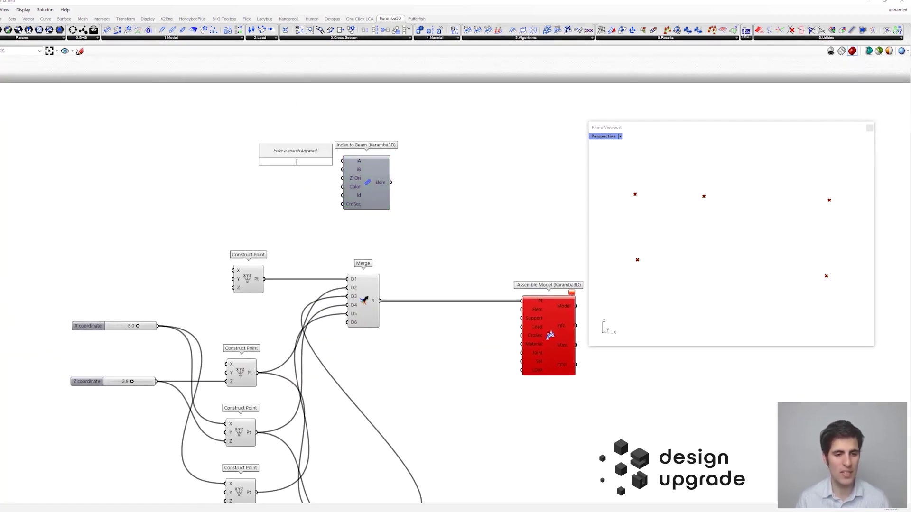
{"action": "type", "text": "panel"}
{"action": "key", "text": "Return"}
{"action": "left_click_drag", "start_coordinate": [327, 159], "coordinate": [342, 170]}
{"action": "left_click", "coordinate": [298, 161]}
{"action": "left_click_drag", "start_coordinate": [307, 198], "coordinate": [303, 197]}
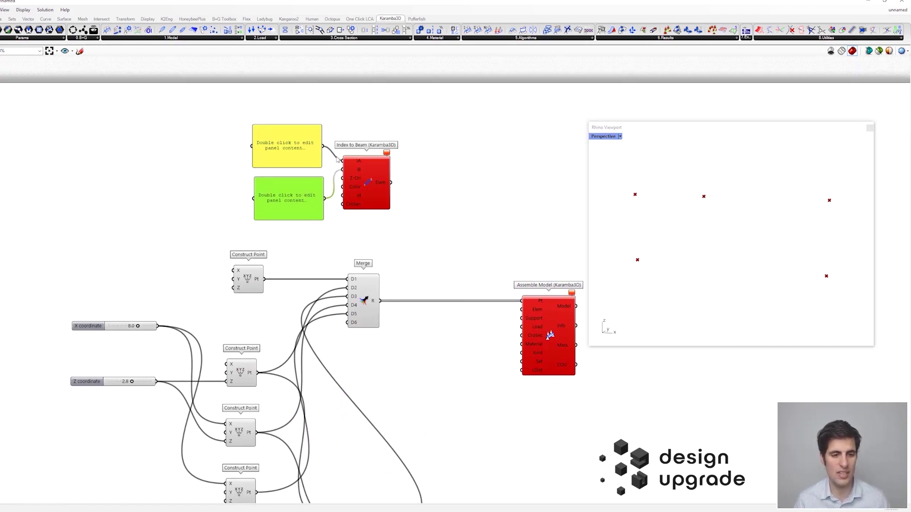
Step: Set the iA panel to 0 and the iB panel to 1 to define the first beam
{"action": "double_click", "coordinate": [288, 144]}
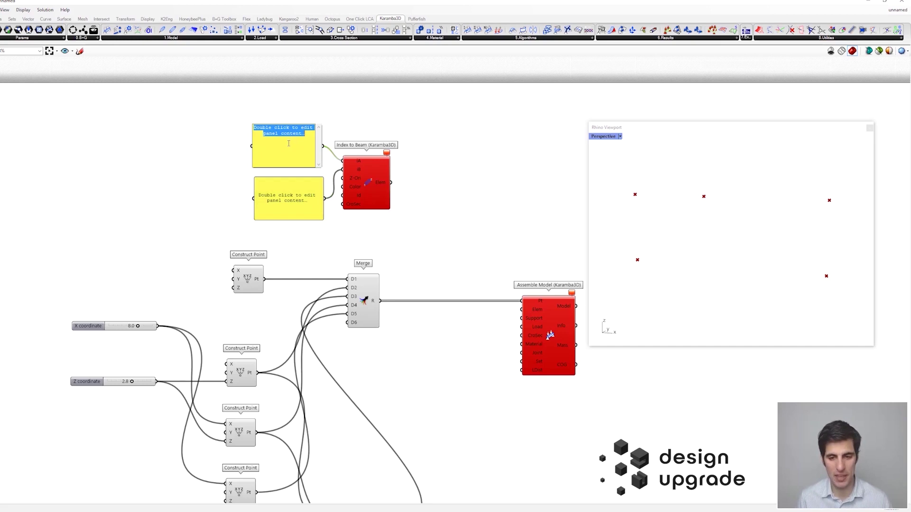
{"action": "type", "text": "0"}
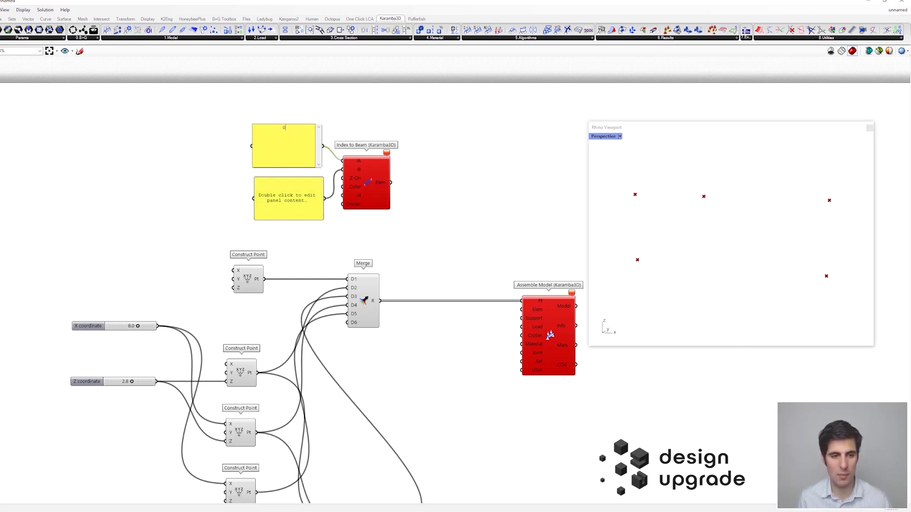
{"action": "left_click", "coordinate": [245, 283]}
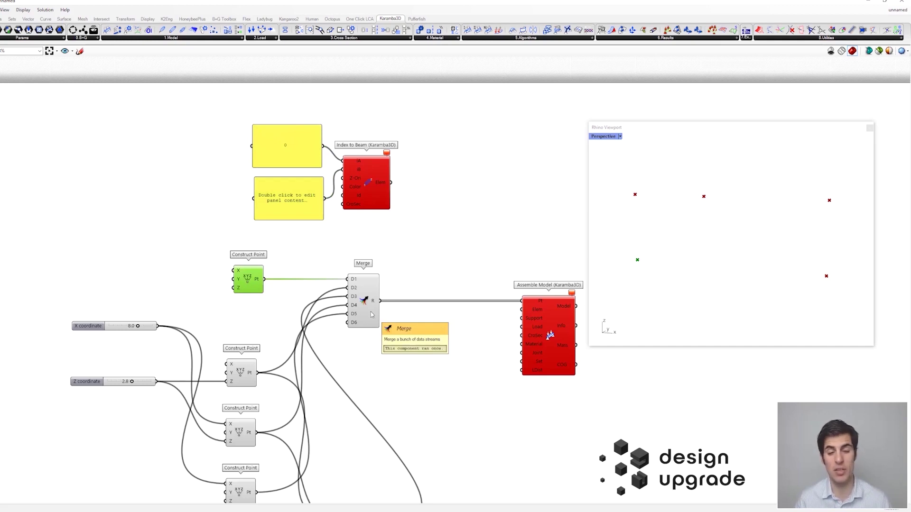
{"action": "double_click", "coordinate": [302, 205]}
{"action": "type", "text": "1"}
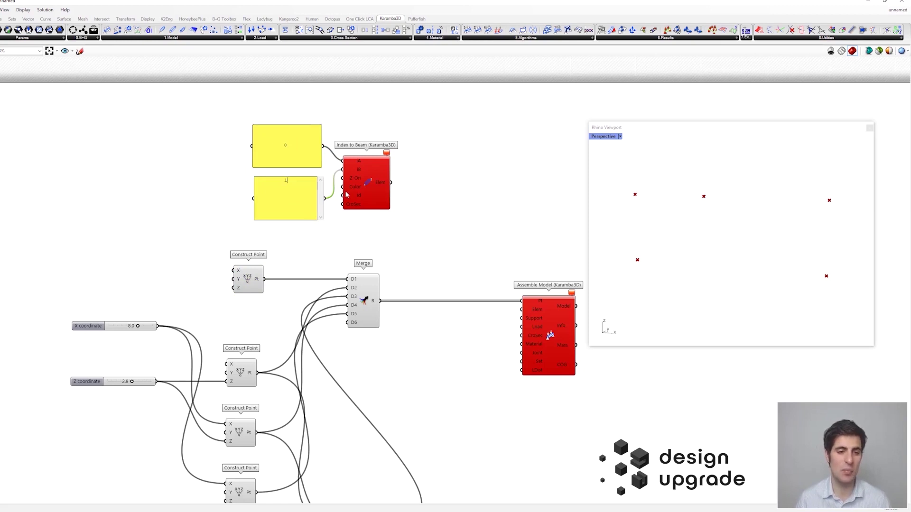
{"action": "left_click", "coordinate": [414, 231]}
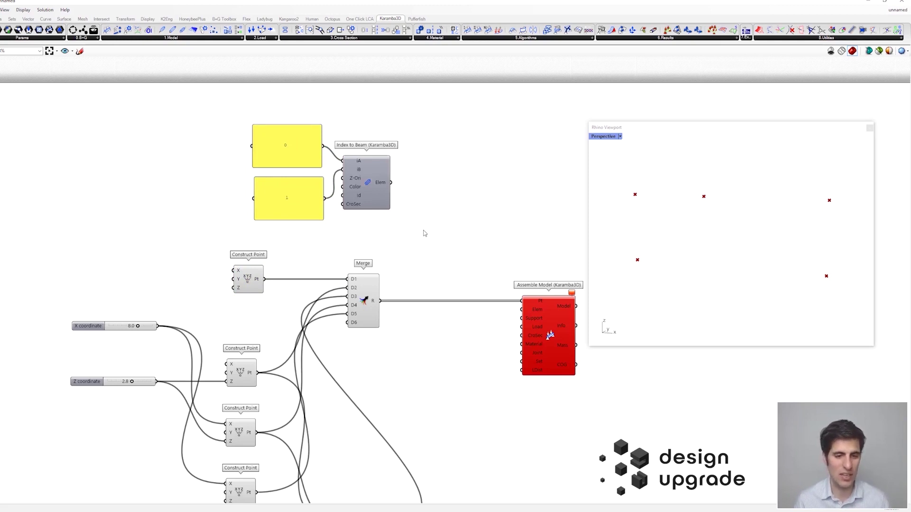
Step: Add a Point List component and connect the merged points to its P input
{"action": "double_click", "coordinate": [424, 233]}
{"action": "type", "text": "poin"}
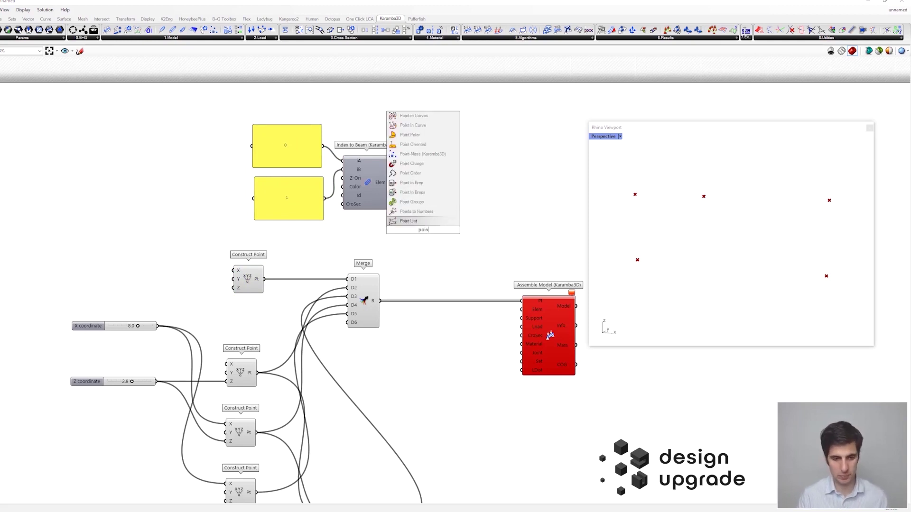
{"action": "left_click", "coordinate": [412, 221]}
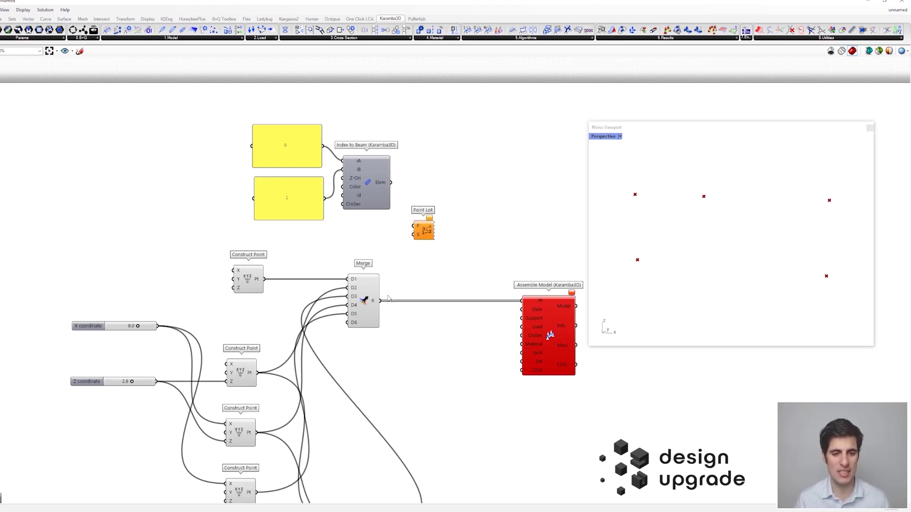
{"action": "left_click_drag", "start_coordinate": [381, 301], "coordinate": [455, 210]}
Step: Add a number slider to the Point List's S input and set the label size to 1.0
{"action": "scroll", "coordinate": [454, 209], "scroll_direction": "up", "scroll_amount": 2}
{"action": "double_click", "coordinate": [437, 228]}
{"action": "type", "text": "2"}
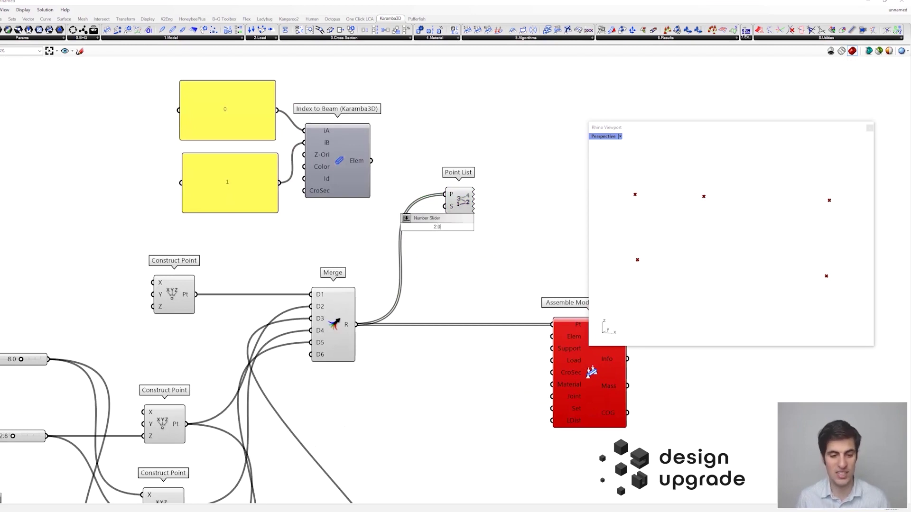
{"action": "key", "text": "Return"}
{"action": "left_click_drag", "start_coordinate": [457, 227], "coordinate": [460, 206]}
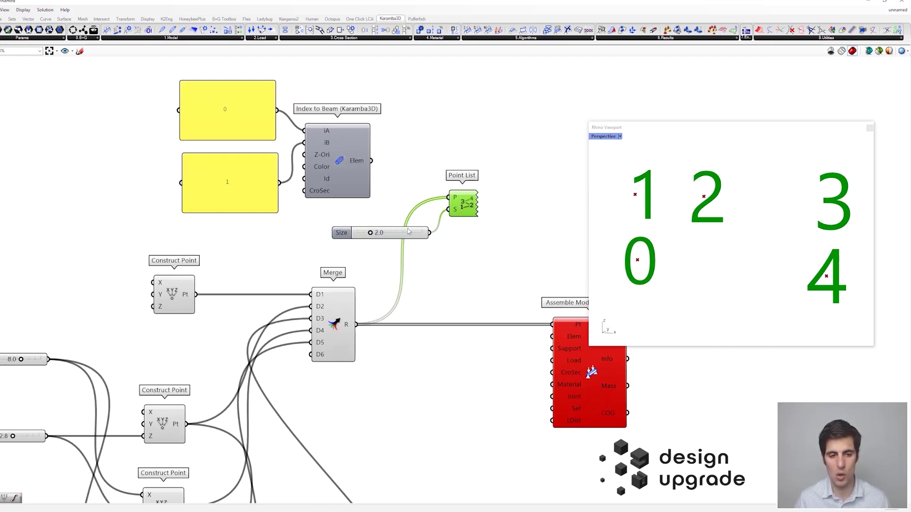
{"action": "left_click_drag", "start_coordinate": [370, 233], "coordinate": [364, 236]}
{"action": "scroll", "coordinate": [450, 199], "scroll_direction": "down", "scroll_amount": 1}
Step: Move the Rhino viewport window up and away from the components to free canvas space
{"action": "left_click", "coordinate": [451, 164]}
{"action": "left_click_drag", "start_coordinate": [670, 130], "coordinate": [701, 100]}
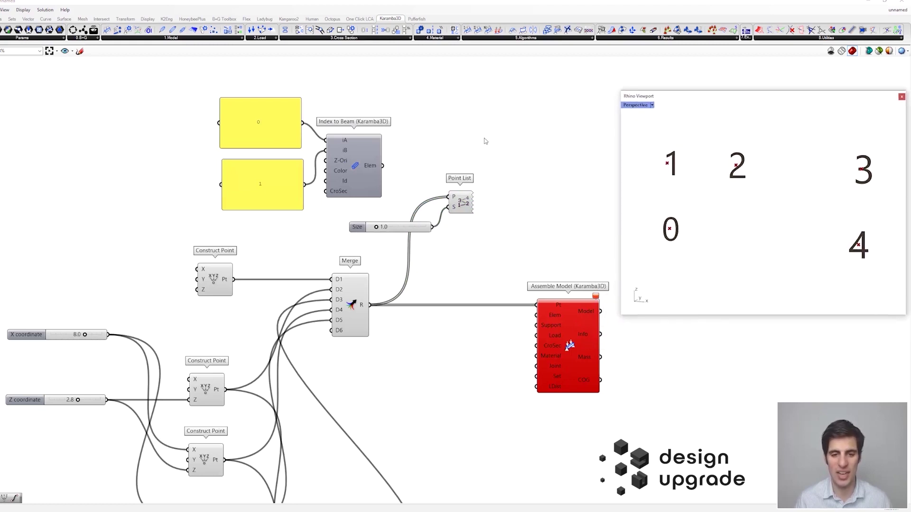
{"action": "right_click_drag", "start_coordinate": [405, 172], "coordinate": [426, 195]}
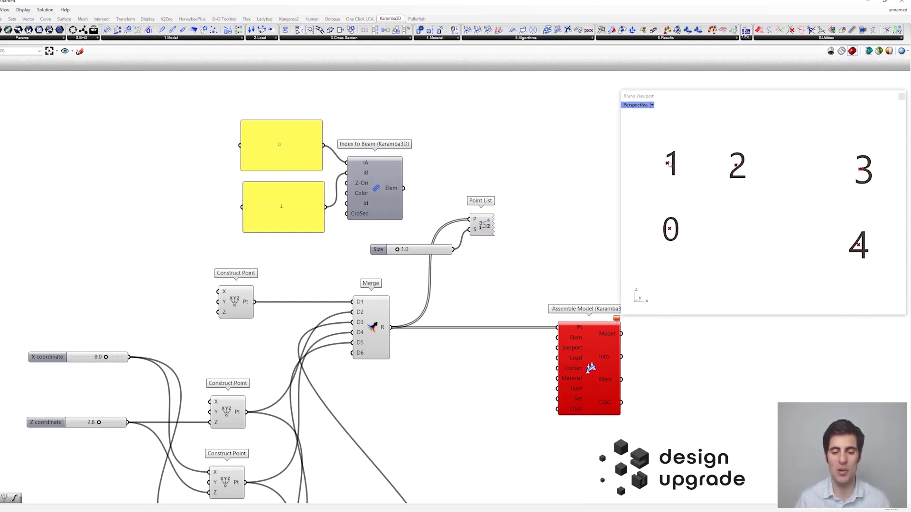
Step: Add a second beam by listing 0 and 1 in the iA panel and 1 and 2 in the iB panel
{"action": "mouse_move", "coordinate": [731, 198]}
{"action": "right_mouse_down"}
{"action": "mouse_move", "coordinate": [709, 200]}
{"action": "mouse_move", "coordinate": [722, 203]}
{"action": "right_mouse_up"}
{"action": "double_click", "coordinate": [295, 160]}
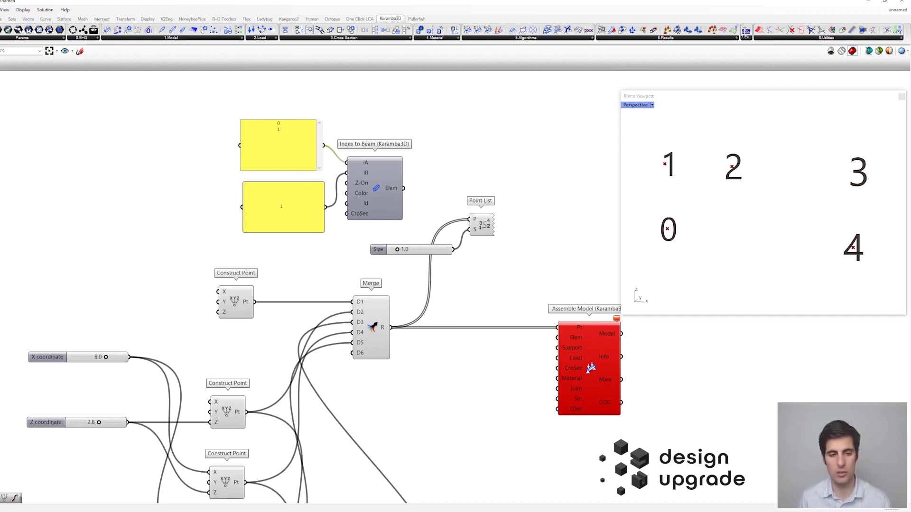
{"action": "double_click", "coordinate": [303, 212]}
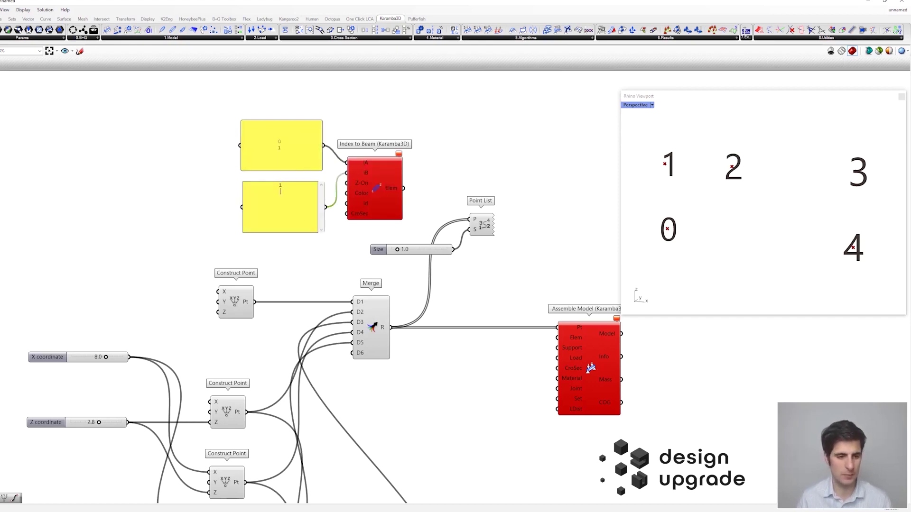
{"action": "left_click", "coordinate": [303, 152]}
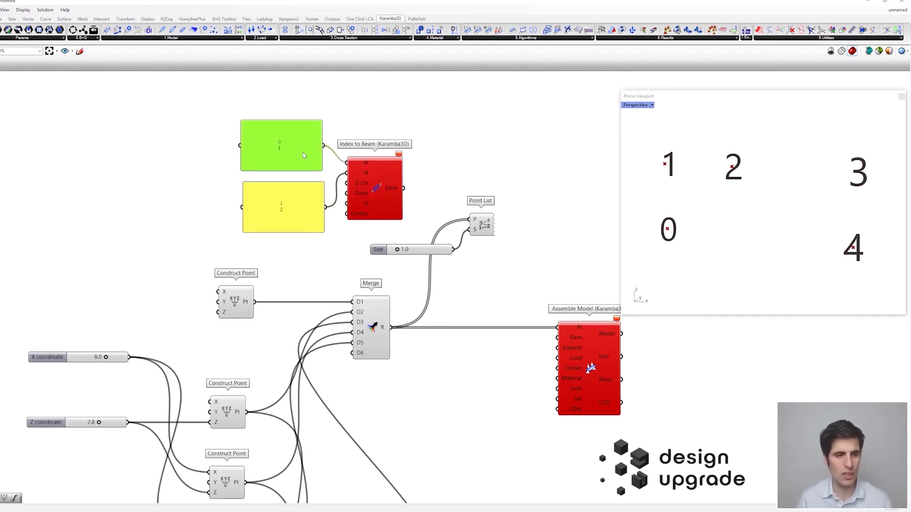
{"action": "left_click", "coordinate": [212, 165]}
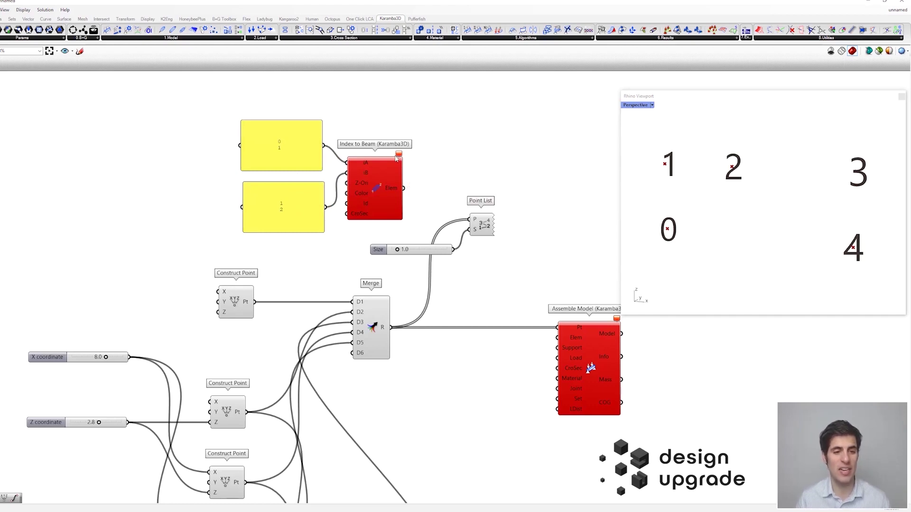
Step: Turn off Multiline Data for both the iA and iB panels so each line is a separate item
{"action": "right_click", "coordinate": [294, 142]}
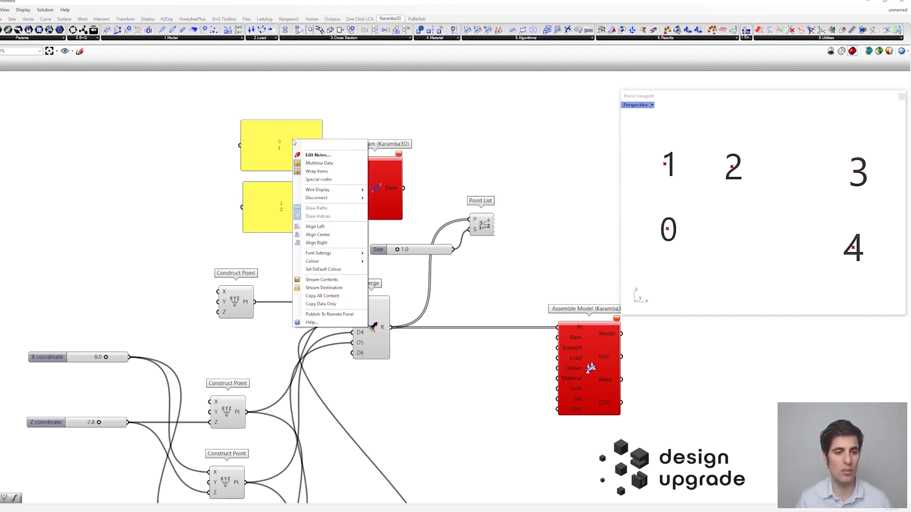
{"action": "left_click", "coordinate": [334, 164]}
{"action": "right_click", "coordinate": [307, 202]}
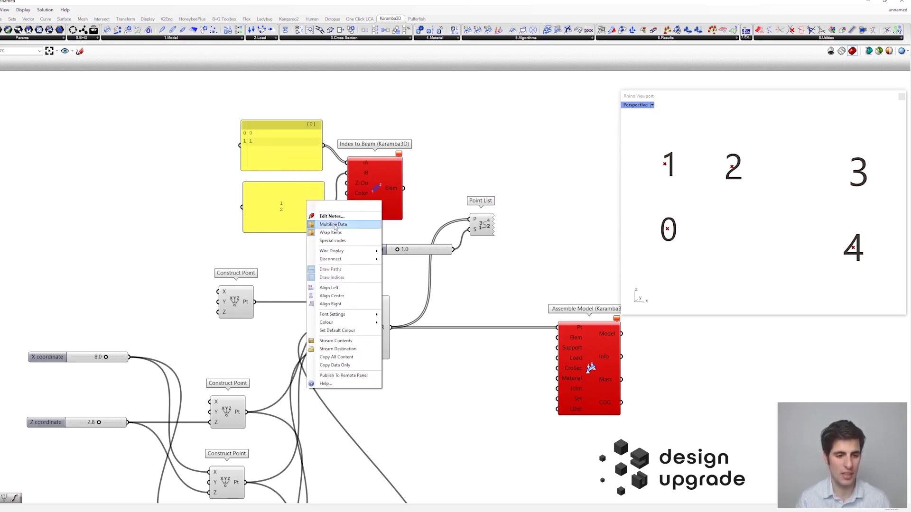
{"action": "left_click", "coordinate": [334, 225]}
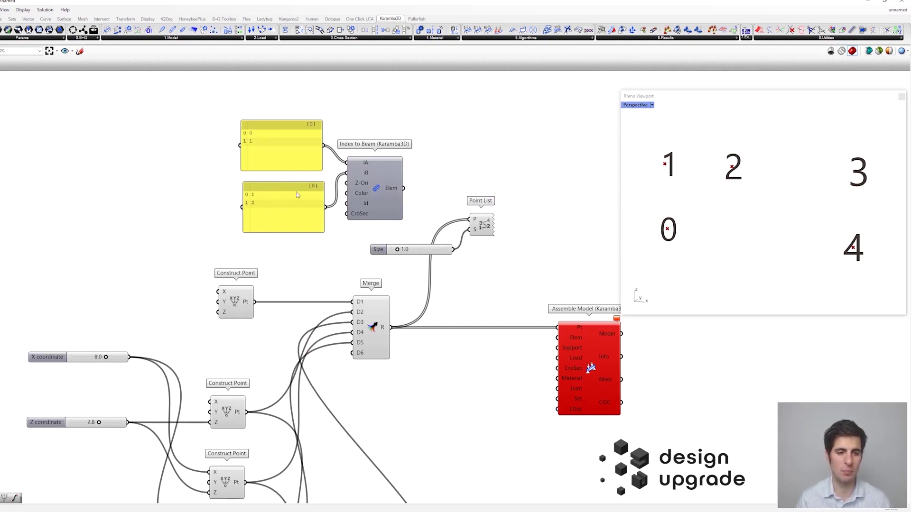
Step: Define the two remaining beams by adding 2 and 3 to the iA panel and 3 and 4 to the iB panel
{"action": "double_click", "coordinate": [273, 148]}
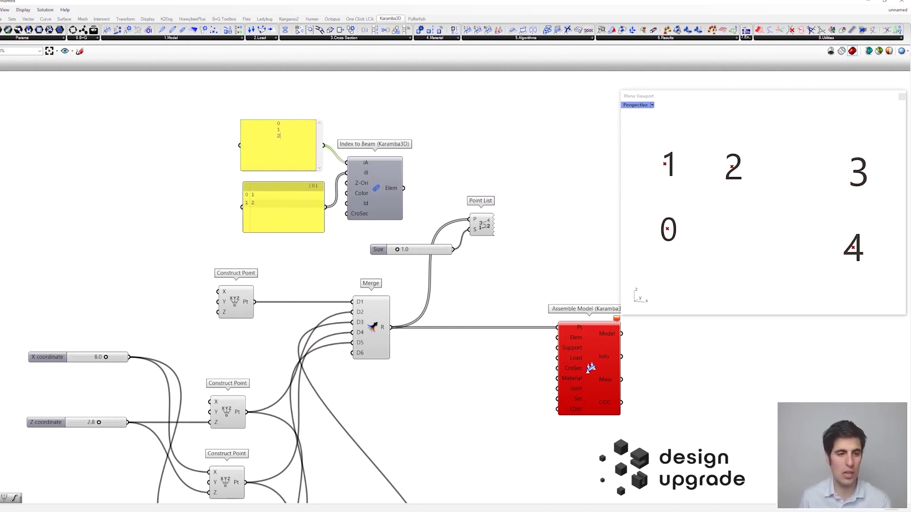
{"action": "double_click", "coordinate": [291, 214]}
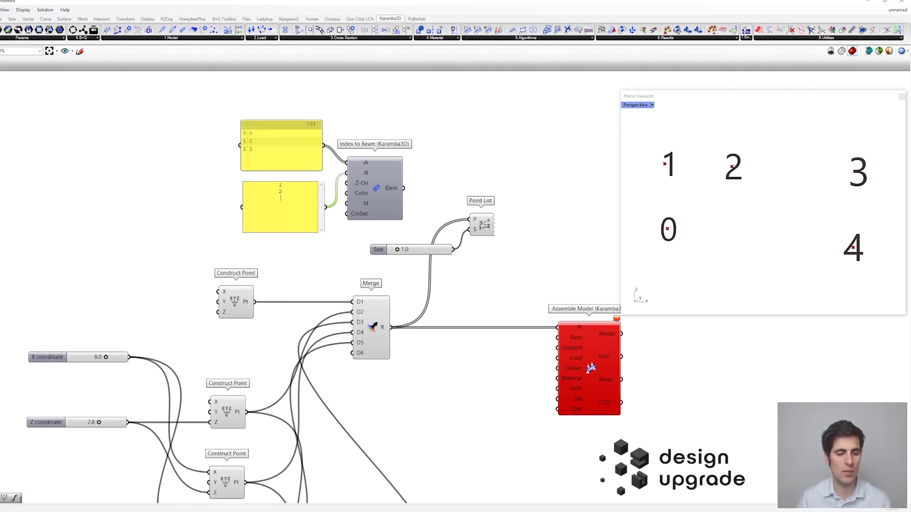
{"action": "double_click", "coordinate": [285, 142]}
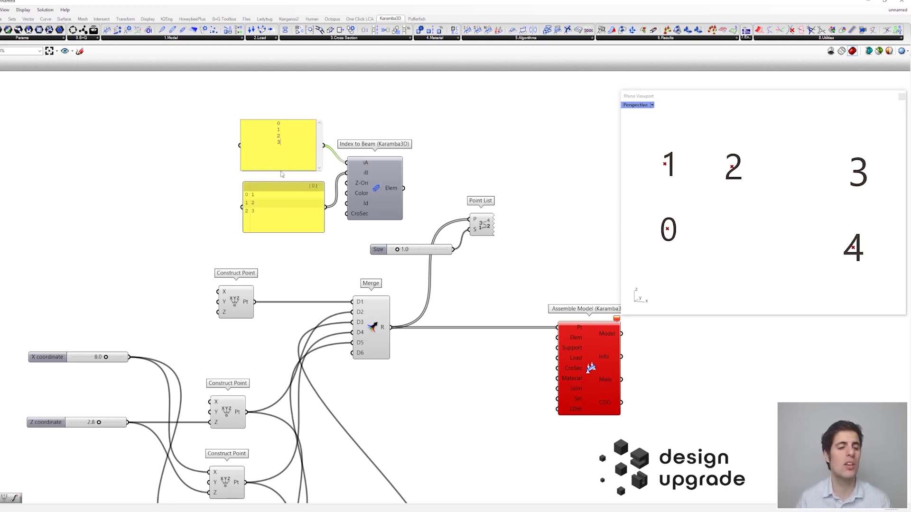
{"action": "double_click", "coordinate": [285, 202]}
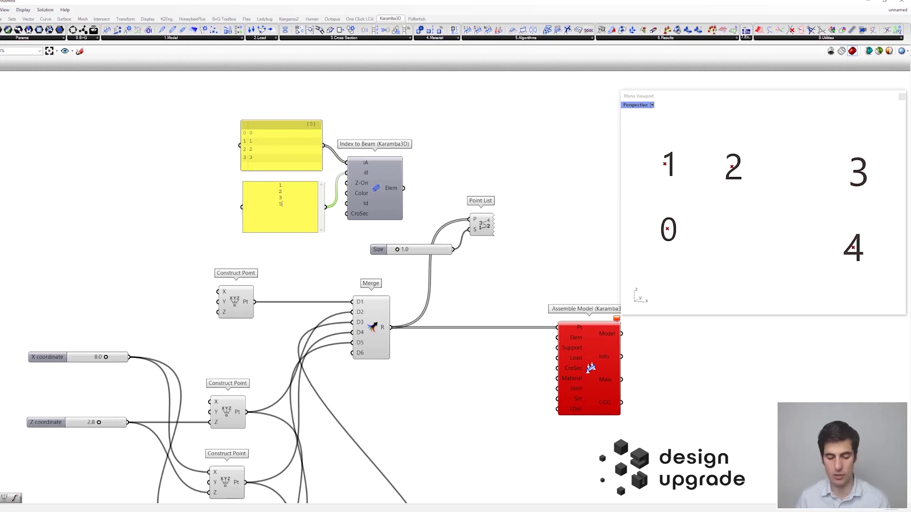
{"action": "left_click", "coordinate": [374, 124]}
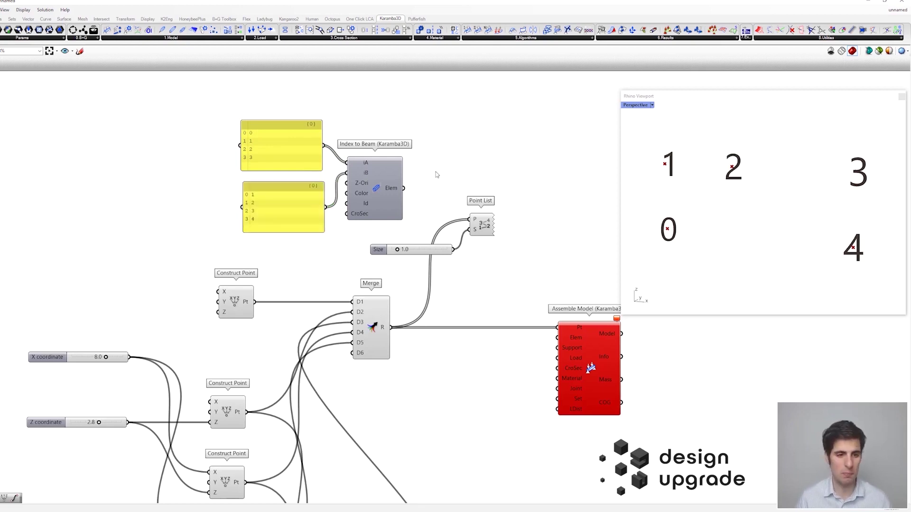
Step: Connect Index to Beam's Elem output to Assemble Model's Elem input, and feed the assembled model into a new Model View component
{"action": "scroll", "coordinate": [437, 173], "scroll_direction": "down", "scroll_amount": 2}
{"action": "left_click_drag", "start_coordinate": [369, 172], "coordinate": [502, 300]}
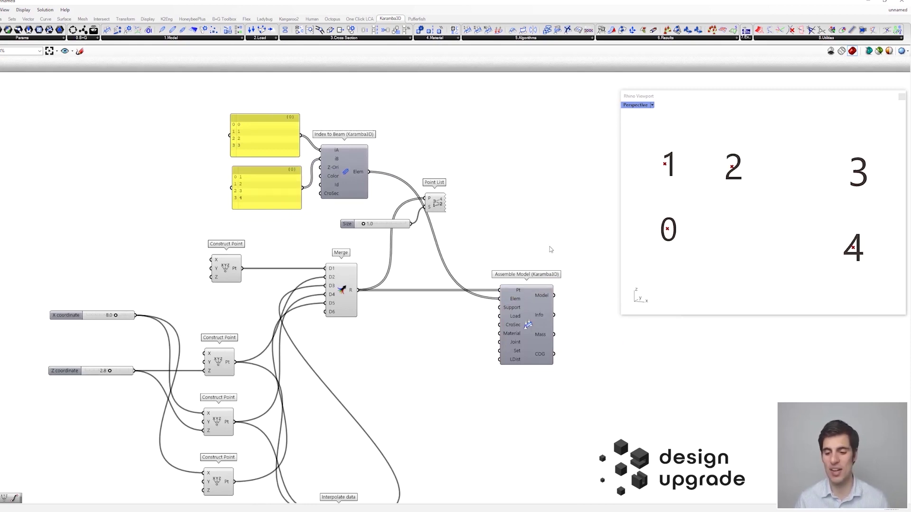
{"action": "right_click_drag", "start_coordinate": [558, 250], "coordinate": [489, 210]}
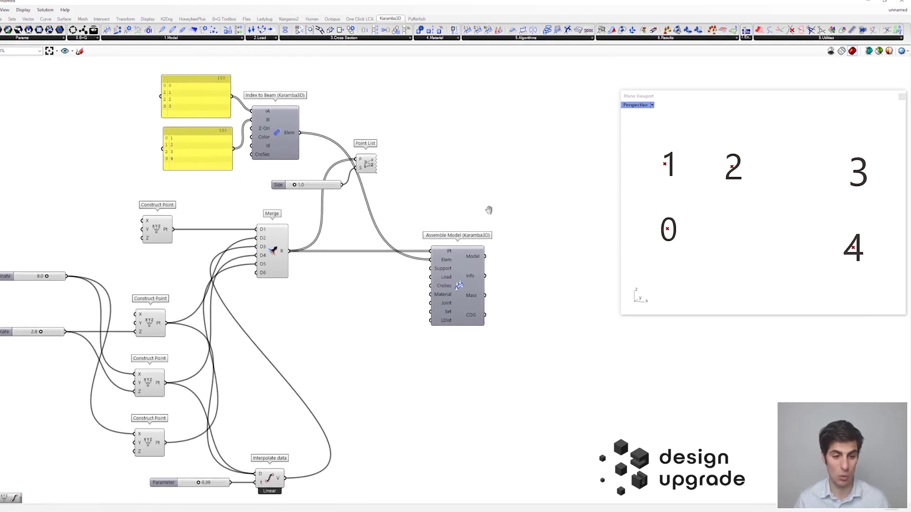
{"action": "right_click_drag", "start_coordinate": [545, 115], "coordinate": [508, 122]}
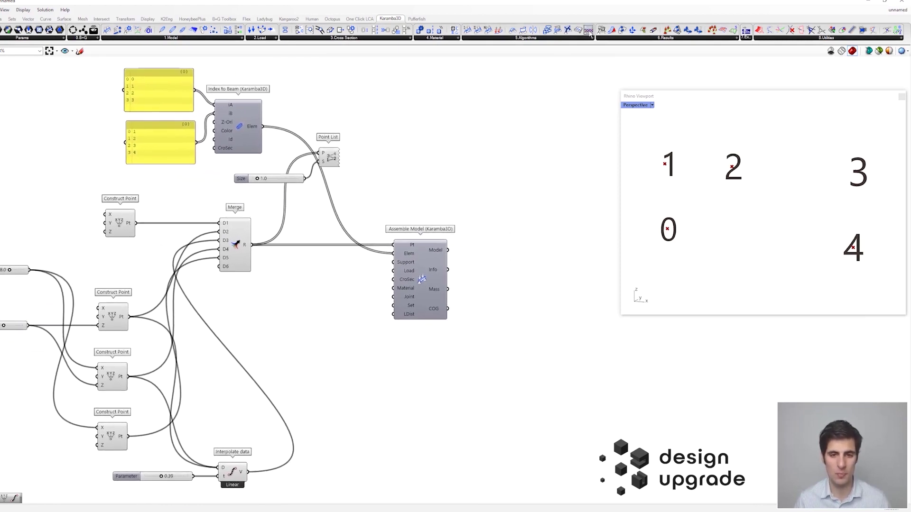
{"action": "left_click_drag", "start_coordinate": [519, 256], "coordinate": [525, 258]}
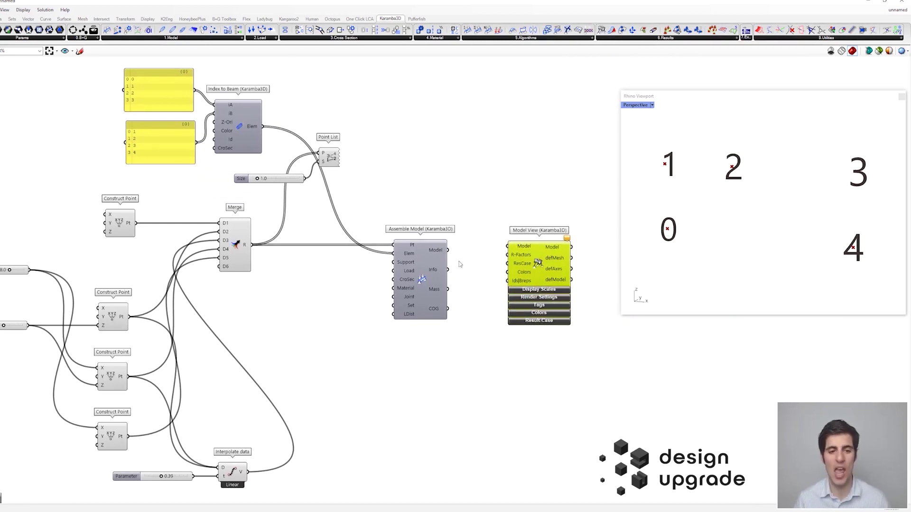
{"action": "left_click_drag", "start_coordinate": [447, 250], "coordinate": [508, 247]}
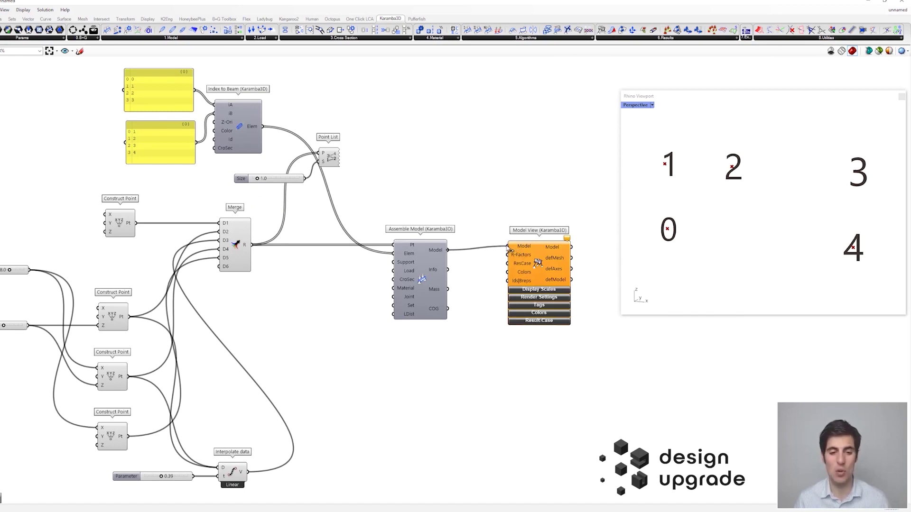
{"action": "left_click_drag", "start_coordinate": [537, 261], "coordinate": [546, 265]}
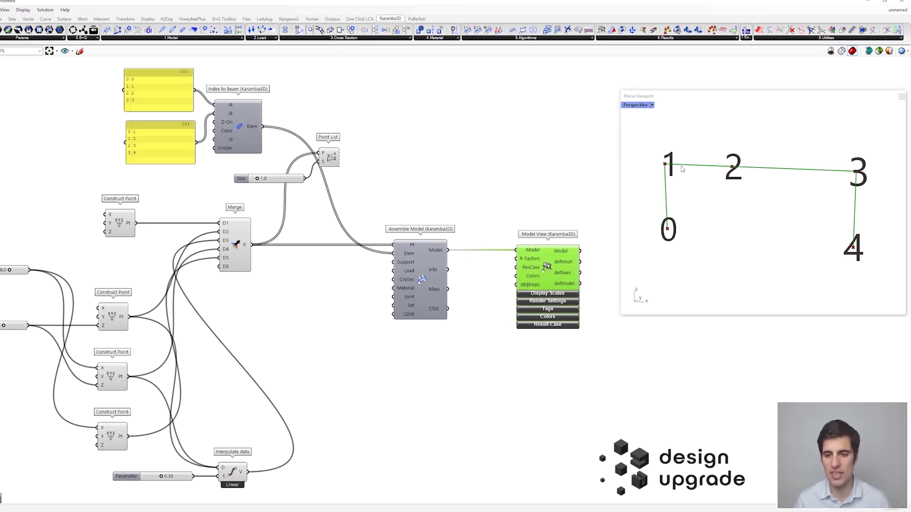
Step: Delete the Point List component together with its Size slider
{"action": "right_click_drag", "start_coordinate": [809, 176], "coordinate": [796, 181]}
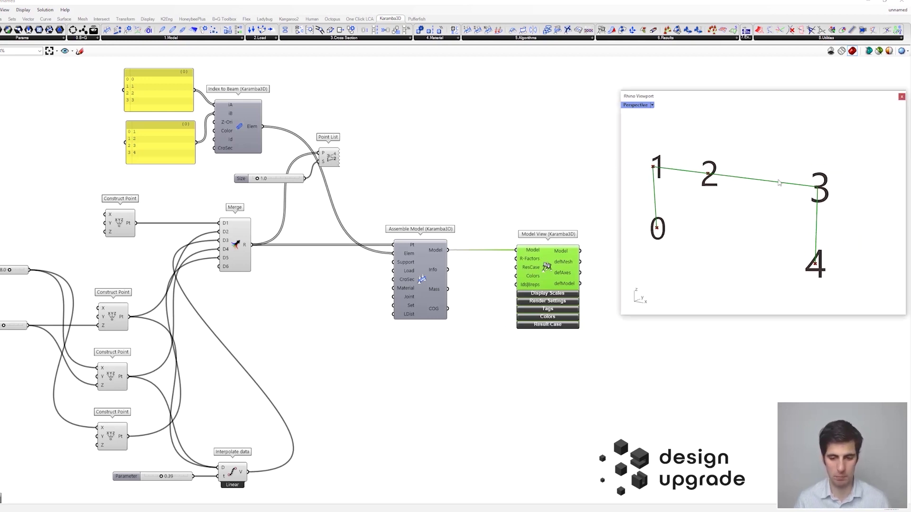
{"action": "right_click_drag", "start_coordinate": [686, 179], "coordinate": [695, 177]}
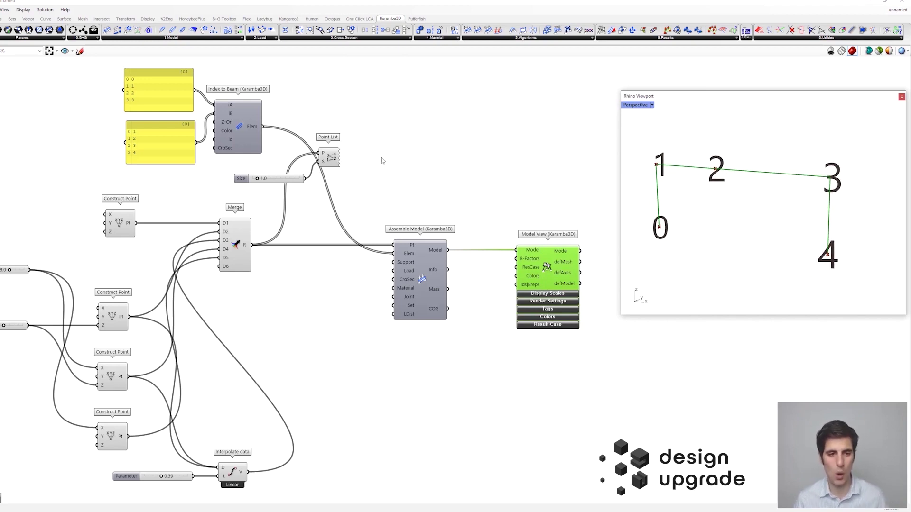
{"action": "left_click_drag", "start_coordinate": [403, 121], "coordinate": [291, 197]}
{"action": "key", "text": "Delete"}
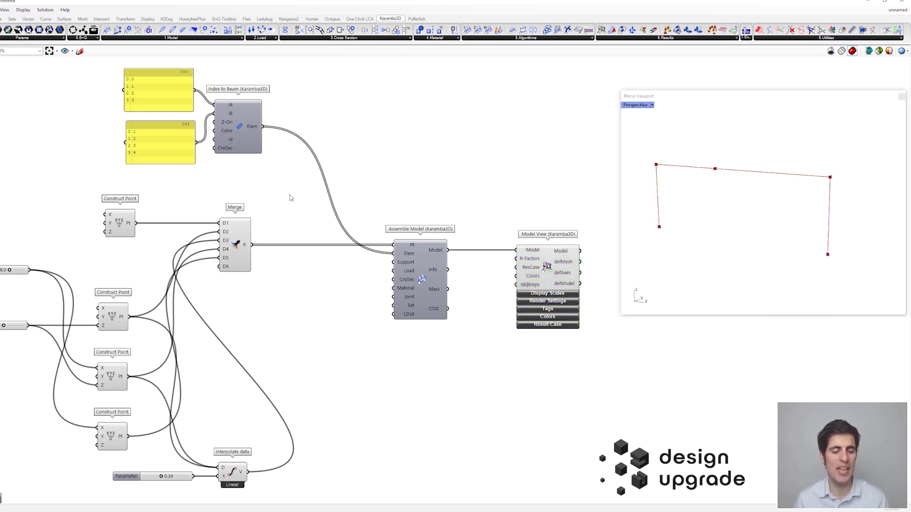
Step: Enable Node tags in the Tags settings of the Model View component
{"action": "left_click", "coordinate": [569, 310]}
{"action": "scroll", "coordinate": [552, 298], "scroll_direction": "up", "scroll_amount": 2}
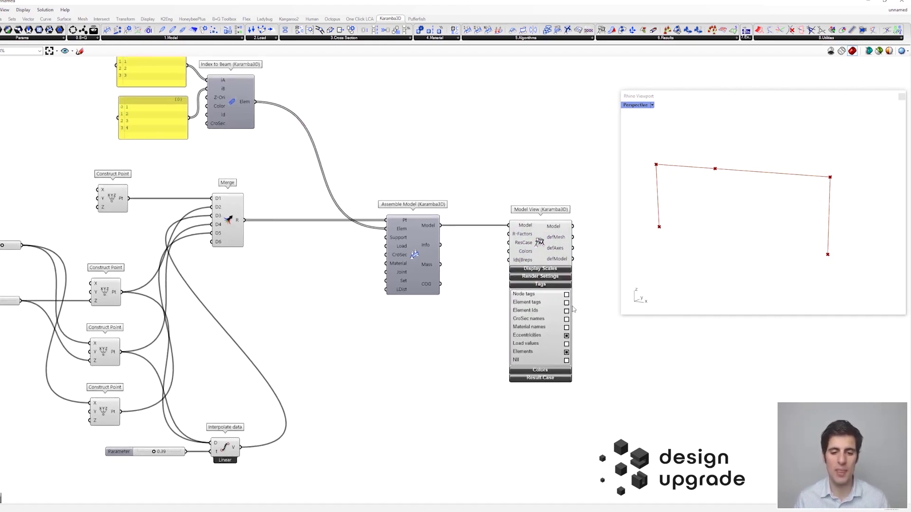
{"action": "scroll", "coordinate": [553, 296], "scroll_direction": "up", "scroll_amount": 1}
{"action": "left_click", "coordinate": [571, 295]}
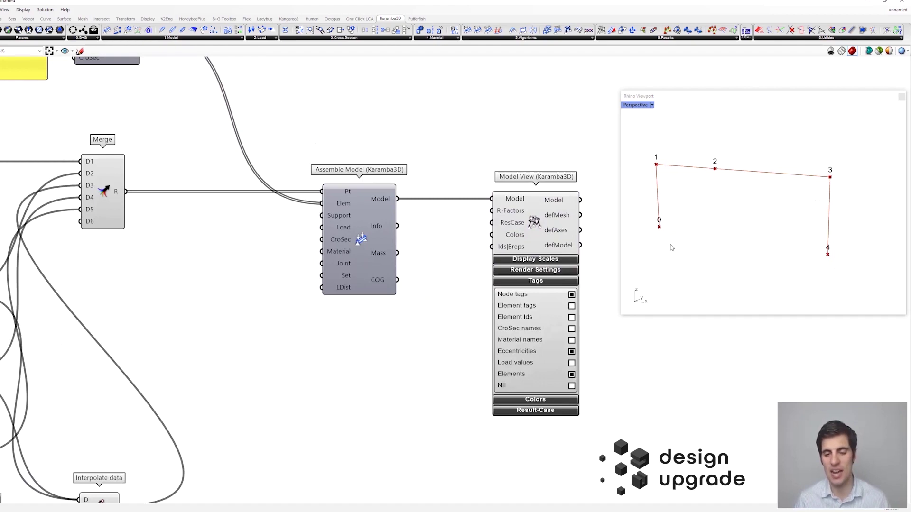
Step: Remove the unused D6 input from the Merge component
{"action": "scroll", "coordinate": [192, 259], "scroll_direction": "down", "scroll_amount": 2}
{"action": "right_click_drag", "start_coordinate": [193, 258], "coordinate": [241, 271]}
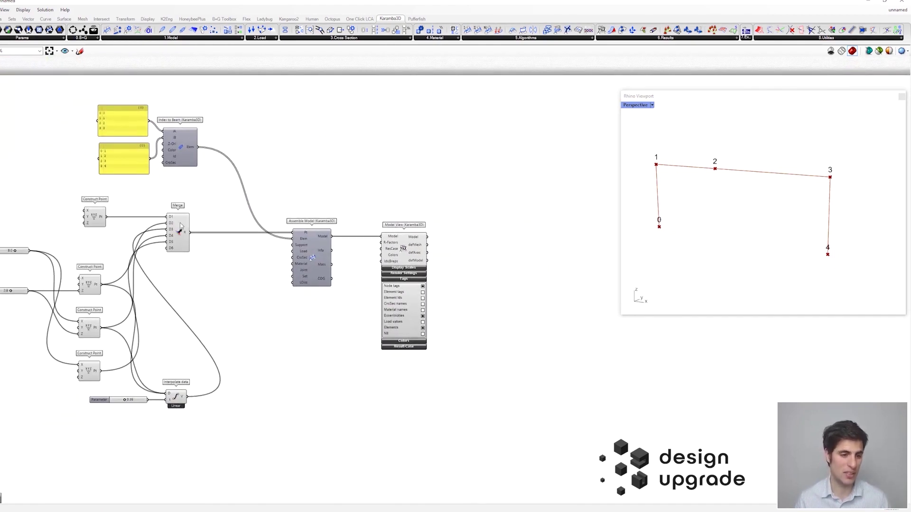
{"action": "scroll", "coordinate": [170, 253], "scroll_direction": "up", "scroll_amount": 3}
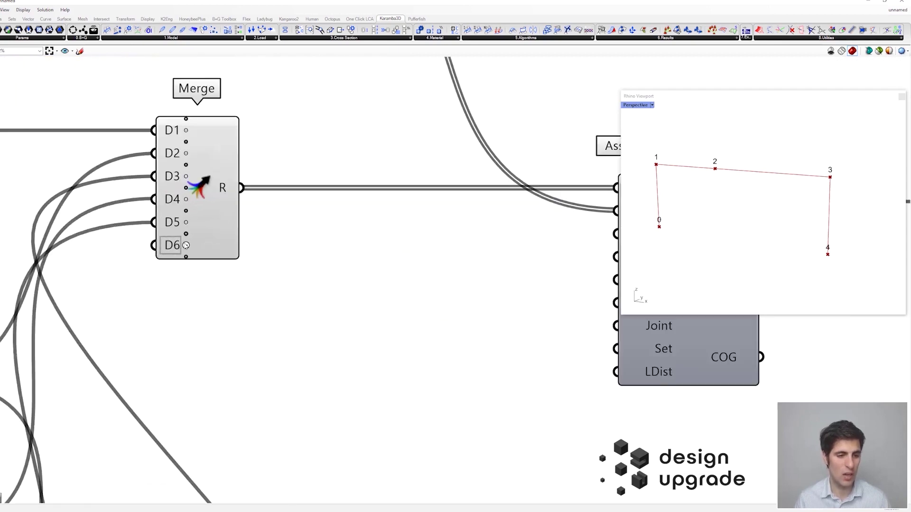
{"action": "left_click", "coordinate": [185, 245]}
{"action": "scroll", "coordinate": [185, 245], "scroll_direction": "down", "scroll_amount": 1}
{"action": "scroll", "coordinate": [185, 244], "scroll_direction": "down", "scroll_amount": 4}
{"action": "left_click", "coordinate": [189, 232]}
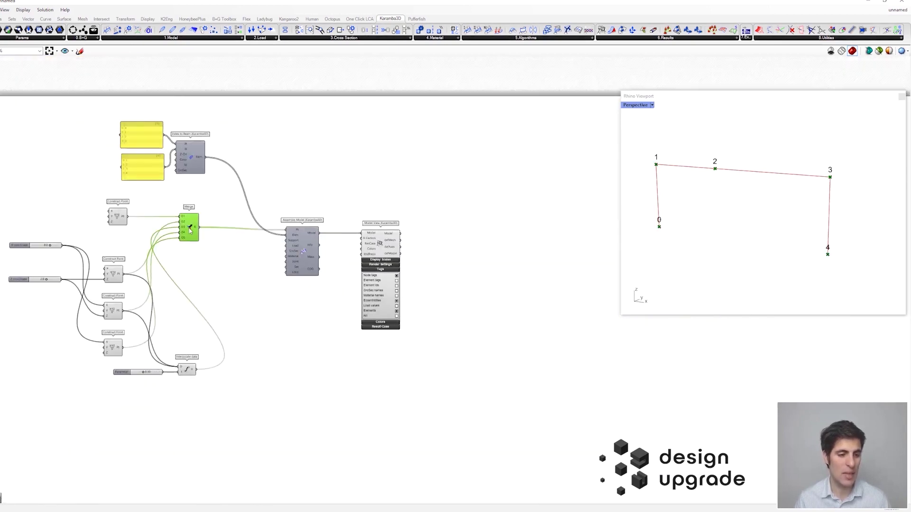
{"action": "scroll", "coordinate": [176, 230], "scroll_direction": "up", "scroll_amount": 2}
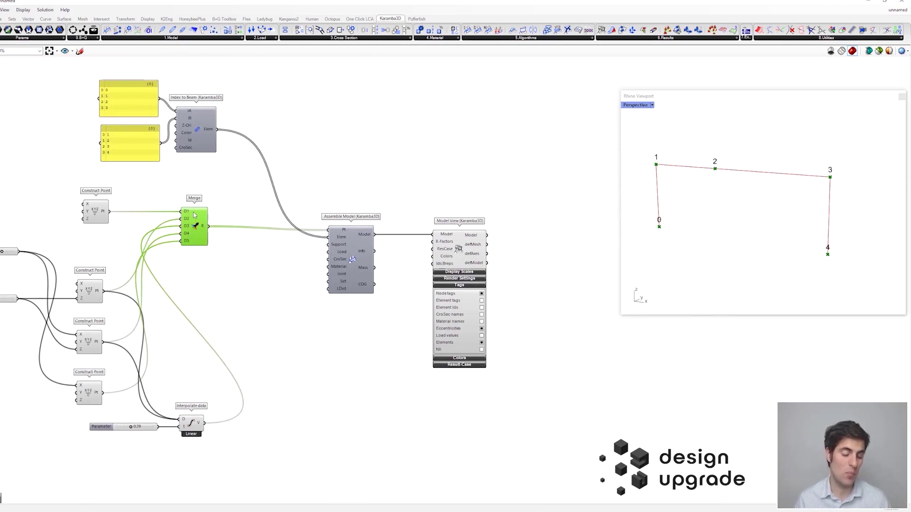
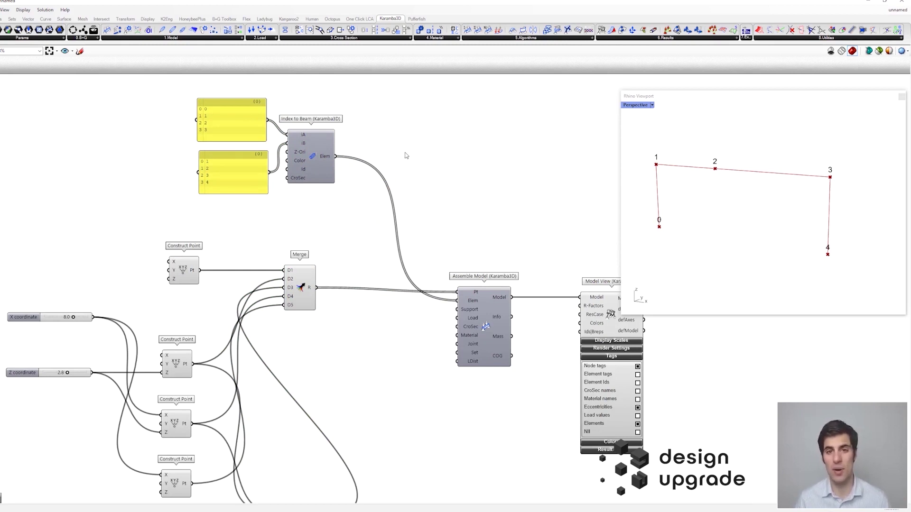
Step: Move the two index panels away from Index to Beam and add a panel listing Column 1, Beam 1, Beam 2 and Column 2
{"action": "left_click_drag", "start_coordinate": [266, 215], "coordinate": [195, 96]}
{"action": "left_click_drag", "start_coordinate": [223, 123], "coordinate": [167, 105]}
{"action": "double_click", "coordinate": [237, 206]}
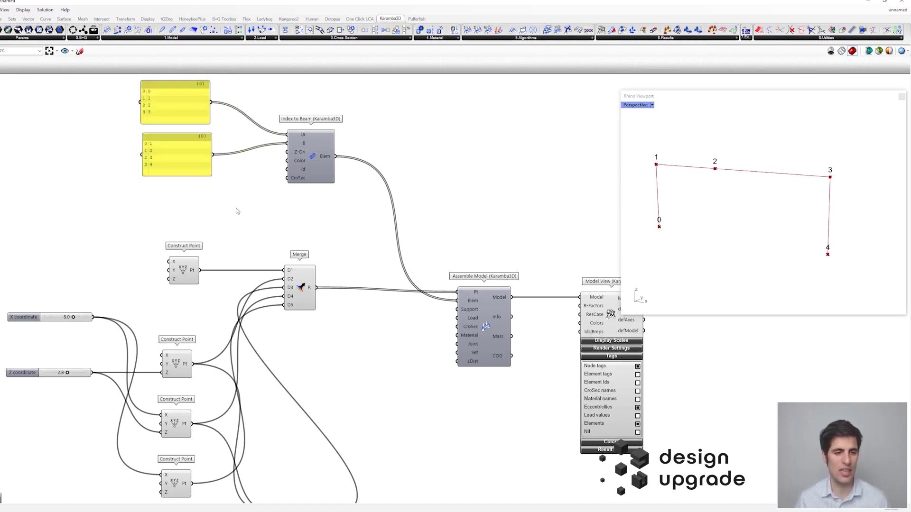
{"action": "type", "text": "panel"}
{"action": "key", "text": "Return"}
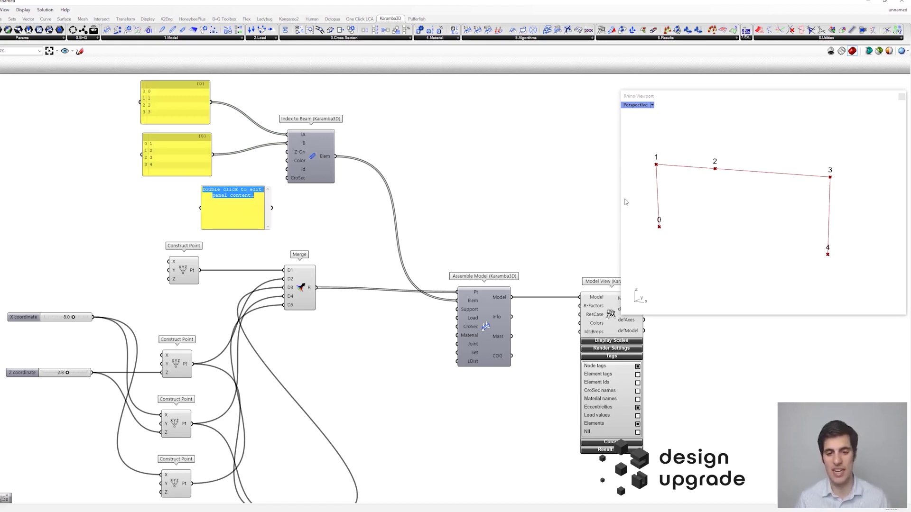
{"action": "type", "text": "Column 1"}
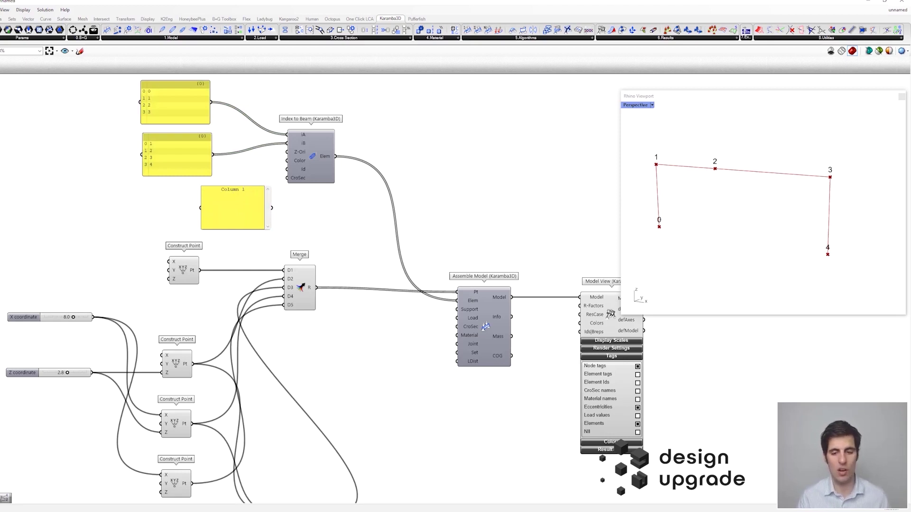
{"action": "type", "text": " Beam "}
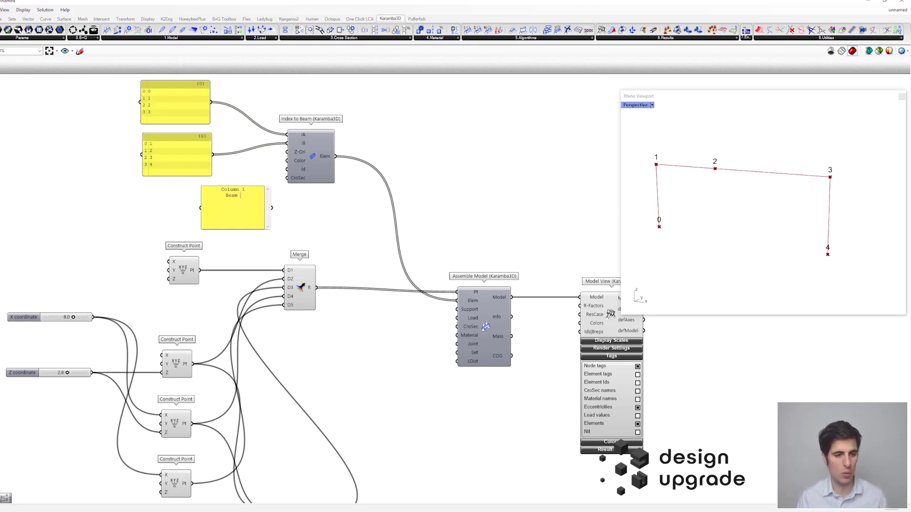
{"action": "type", "text": "1 Beam 2"}
{"action": "key", "text": "Return"}
{"action": "type", "text": "Column 2"}
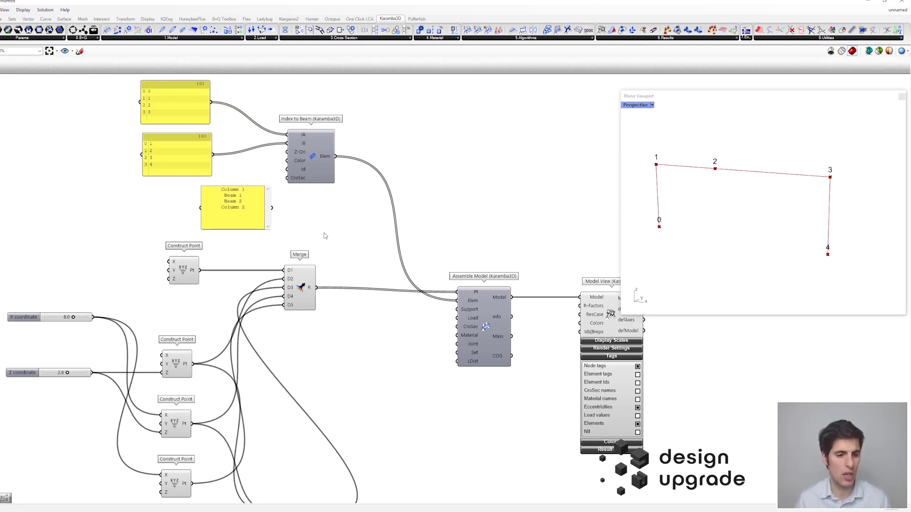
{"action": "left_click", "coordinate": [324, 236]}
Step: Turn off Multiline Data for the element name panel and connect it to Index to Beam's Id input, aligned below the index panels
{"action": "right_click", "coordinate": [251, 198]}
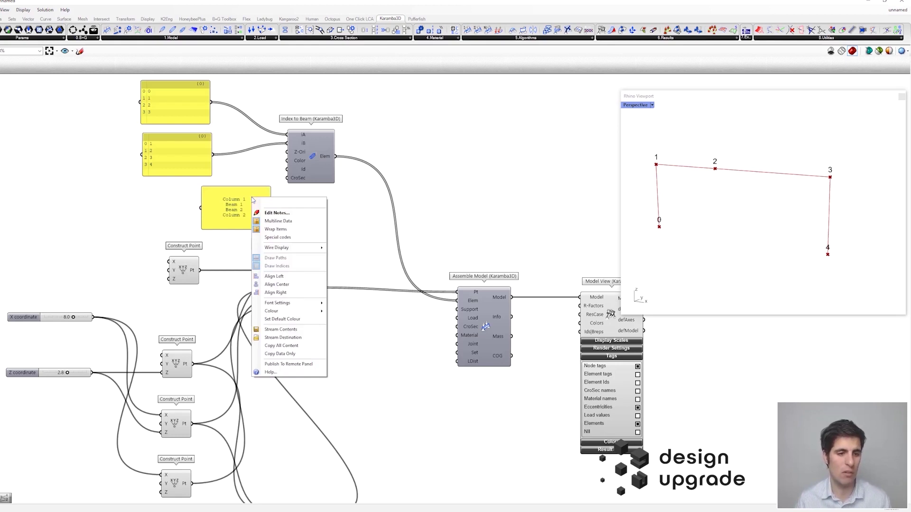
{"action": "left_click", "coordinate": [288, 221]}
{"action": "left_click_drag", "start_coordinate": [273, 208], "coordinate": [287, 170]}
{"action": "left_click_drag", "start_coordinate": [258, 204], "coordinate": [230, 205]}
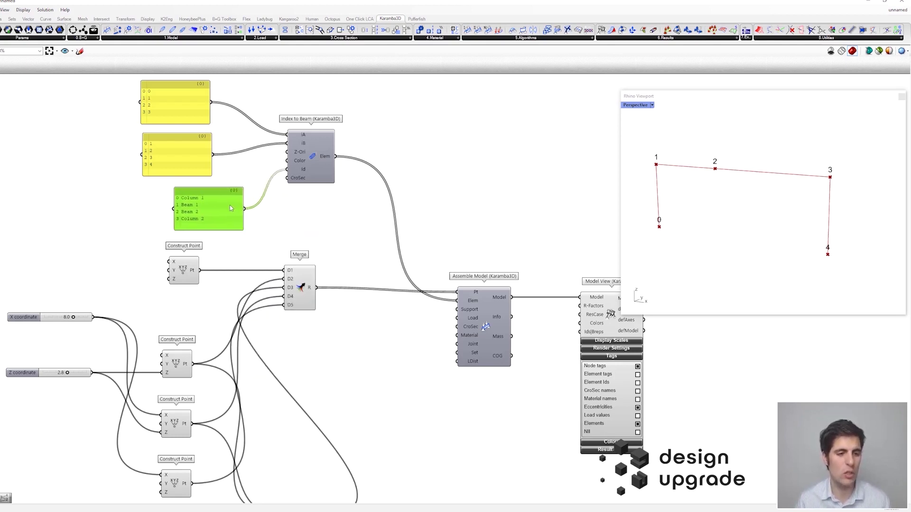
Step: Move the whole component definition down on the canvas to free space above the index panels
{"action": "scroll", "coordinate": [232, 200], "scroll_direction": "down", "scroll_amount": 3}
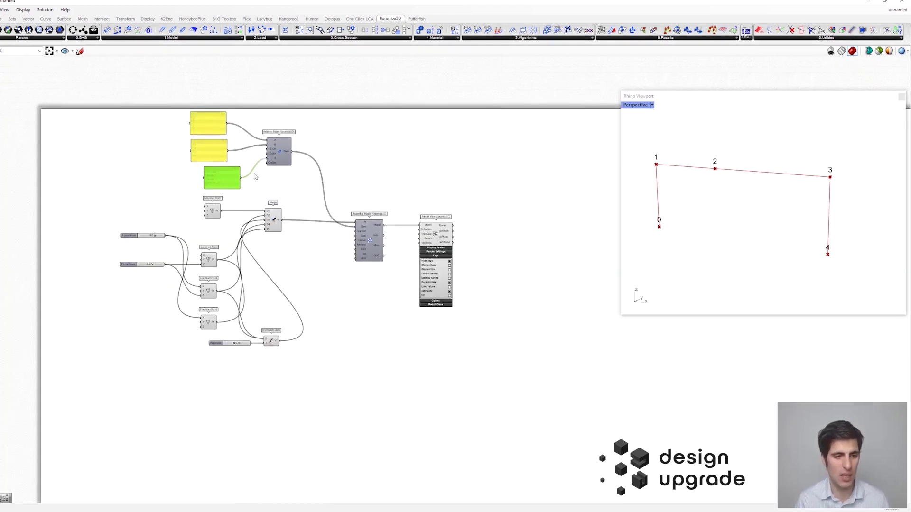
{"action": "left_click_drag", "start_coordinate": [75, 88], "coordinate": [553, 425]}
{"action": "left_click_drag", "start_coordinate": [438, 237], "coordinate": [438, 269]}
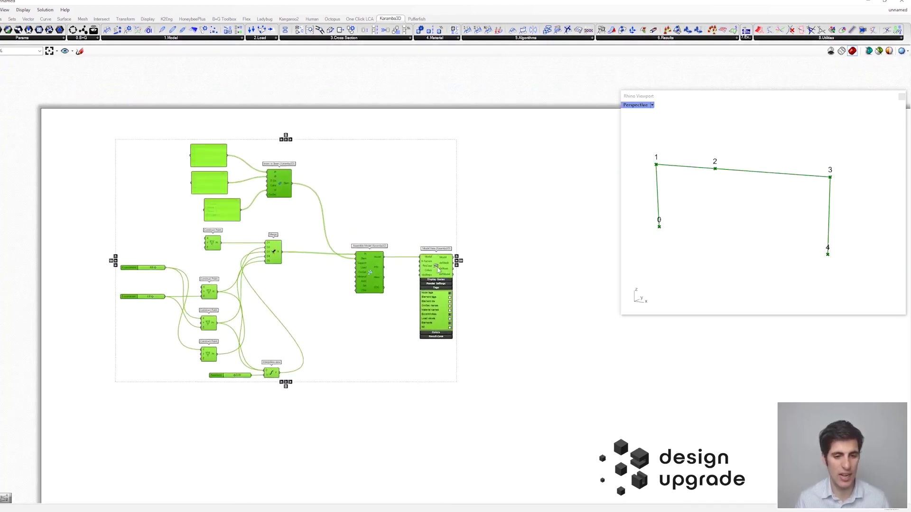
{"action": "left_click", "coordinate": [407, 200]}
Step: Enable Element Ids in the Tags settings of the Model View component
{"action": "scroll", "coordinate": [472, 283], "scroll_direction": "up", "scroll_amount": 2}
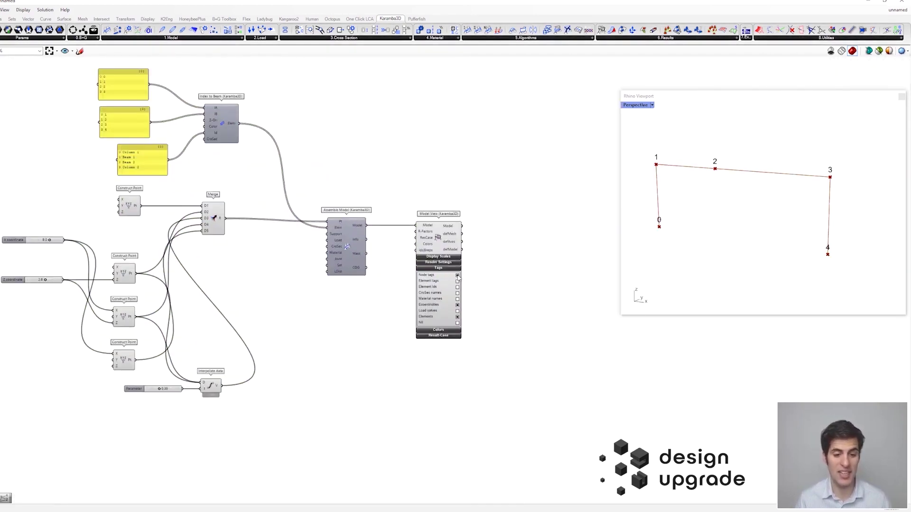
{"action": "right_click_drag", "start_coordinate": [458, 279], "coordinate": [520, 284]}
{"action": "scroll", "coordinate": [513, 306], "scroll_direction": "up", "scroll_amount": 1}
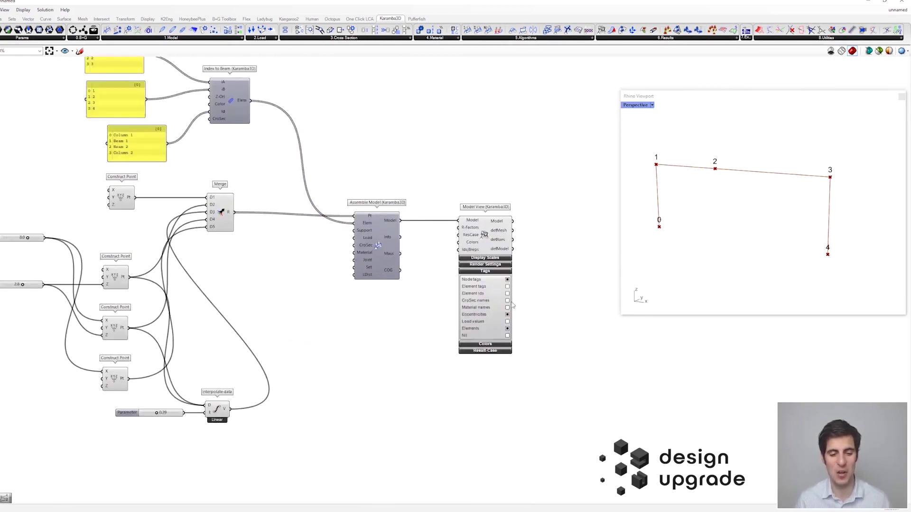
{"action": "scroll", "coordinate": [398, 320], "scroll_direction": "up", "scroll_amount": 2}
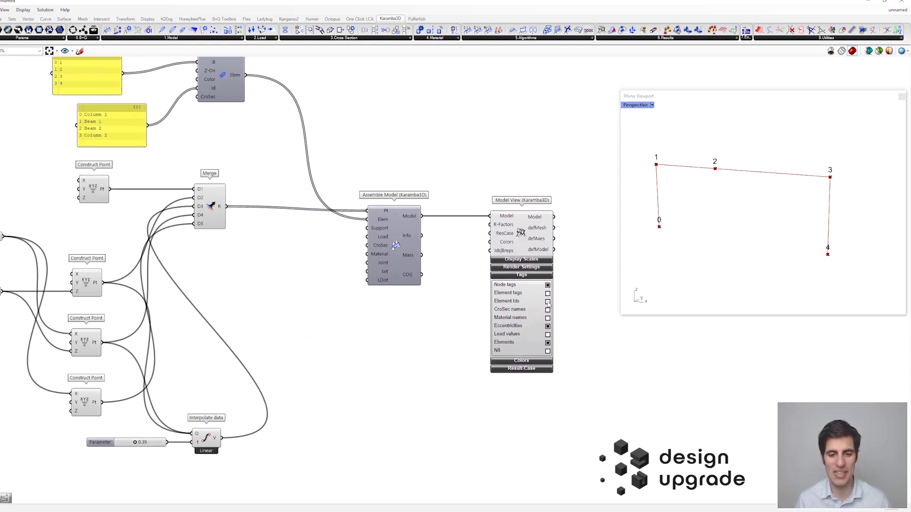
{"action": "left_click", "coordinate": [548, 302]}
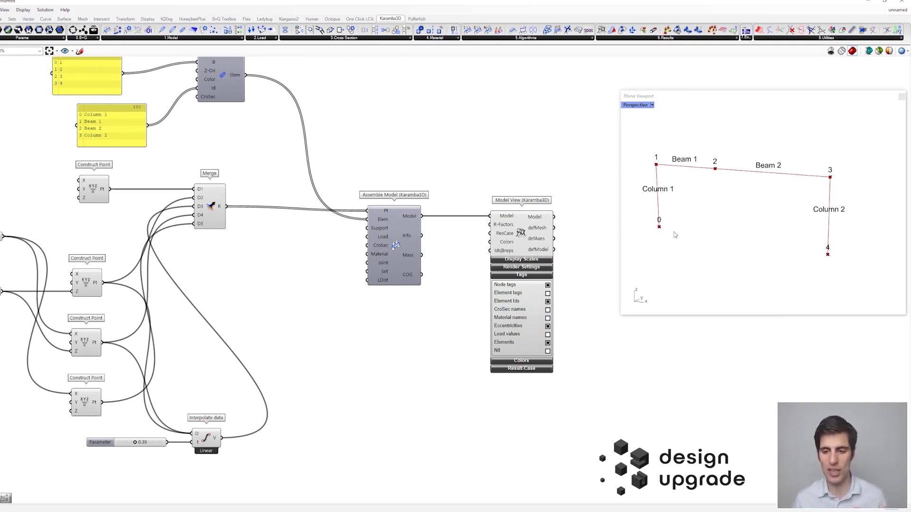
Step: Shift the entire definition further down the canvas to make room for cross-section components
{"action": "scroll", "coordinate": [273, 250], "scroll_direction": "down", "scroll_amount": 3}
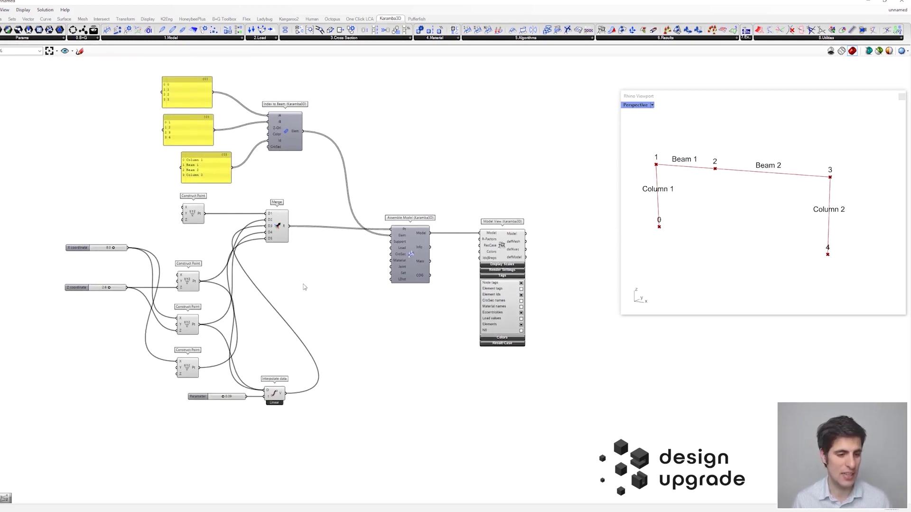
{"action": "right_click_drag", "start_coordinate": [322, 187], "coordinate": [367, 219]}
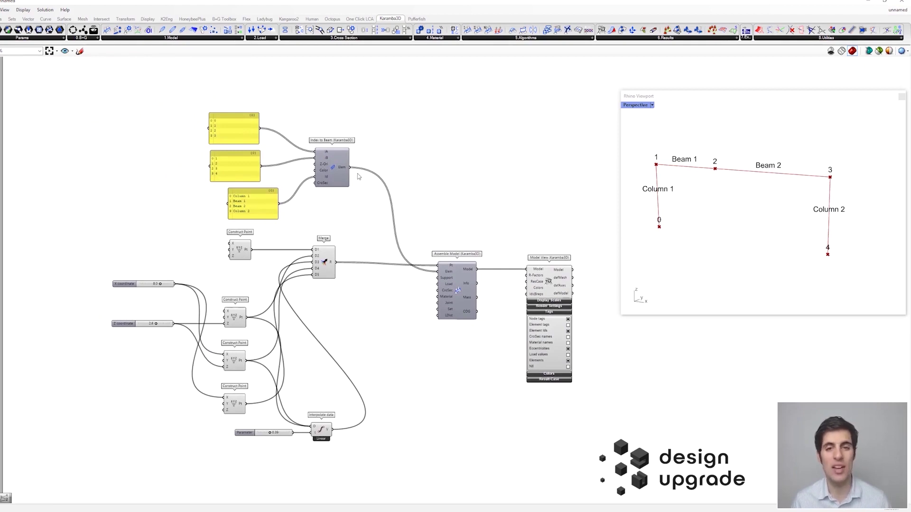
{"action": "left_click_drag", "start_coordinate": [114, 112], "coordinate": [567, 469]}
{"action": "left_click_drag", "start_coordinate": [526, 266], "coordinate": [517, 334]}
{"action": "left_click", "coordinate": [466, 206]}
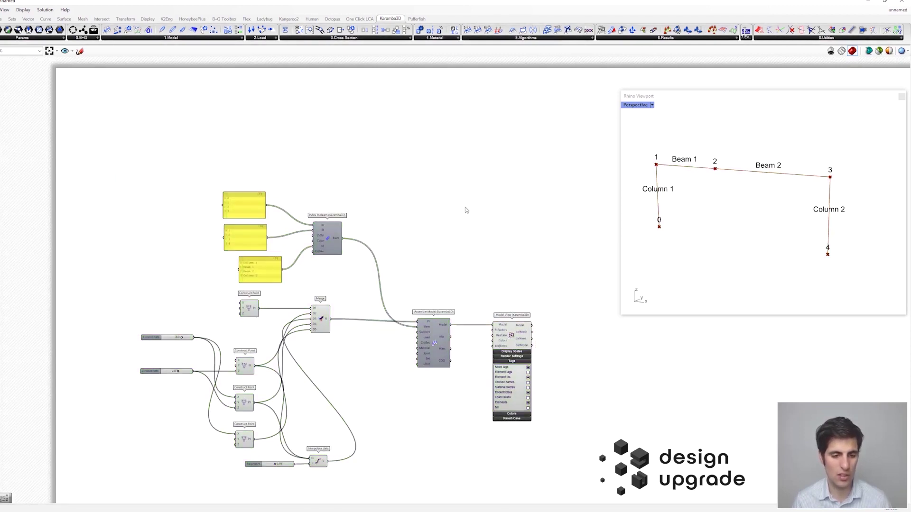
Step: Add a Karamba3D Cross Section component in the free space above Index to Beam
{"action": "scroll", "coordinate": [421, 173], "scroll_direction": "up", "scroll_amount": 2}
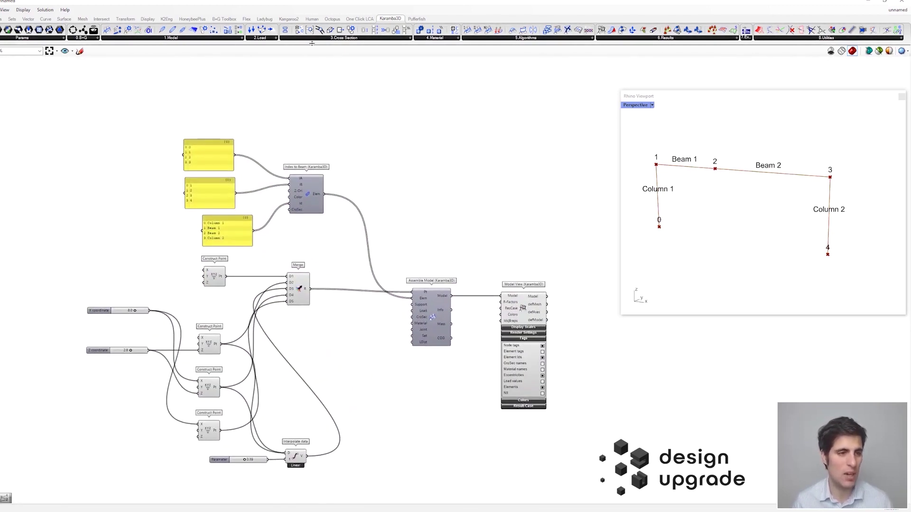
{"action": "left_click", "coordinate": [344, 38]}
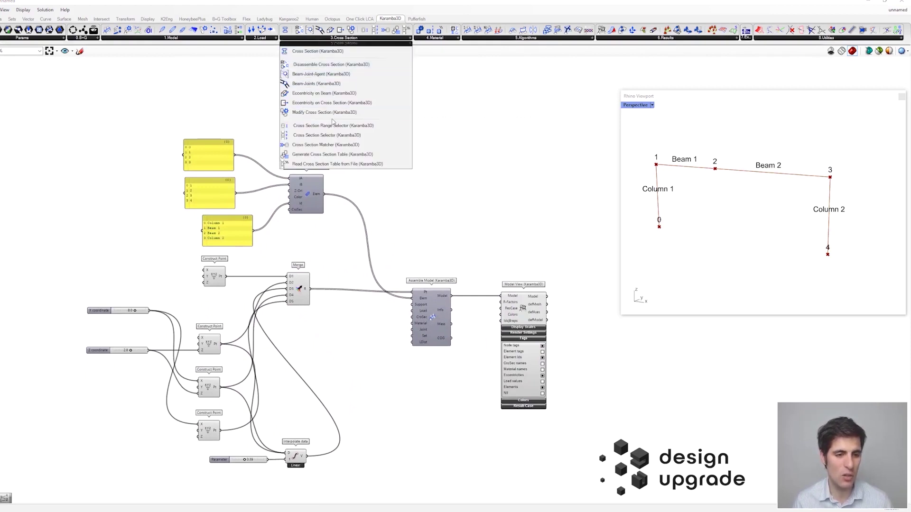
{"action": "left_click", "coordinate": [339, 51]}
{"action": "left_click", "coordinate": [375, 75]}
{"action": "right_click_drag", "start_coordinate": [375, 136], "coordinate": [412, 172]}
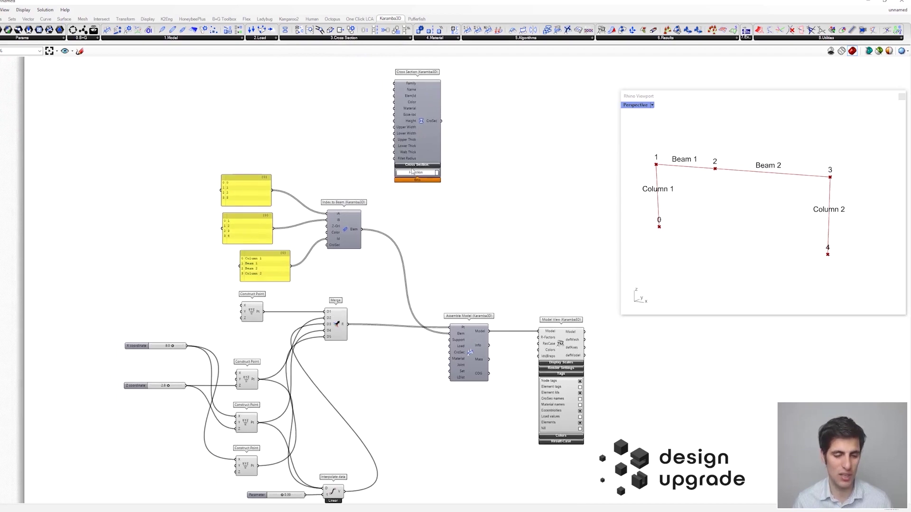
Step: Set the Cross Section component's type to Trapezoid and reposition it above Index to Beam
{"action": "left_click", "coordinate": [412, 172]}
{"action": "scroll", "coordinate": [409, 211], "scroll_direction": "up", "scroll_amount": 3}
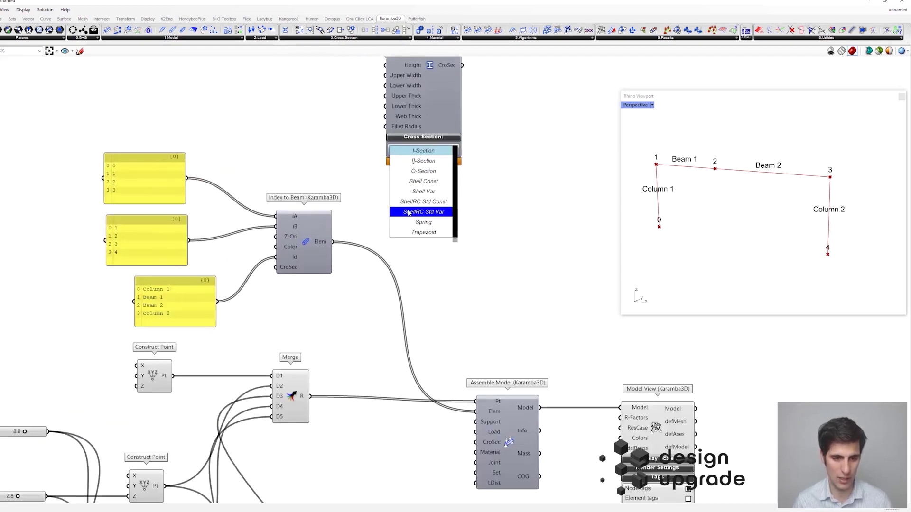
{"action": "left_click", "coordinate": [427, 232]}
{"action": "right_click_drag", "start_coordinate": [474, 148], "coordinate": [508, 276]}
{"action": "left_click_drag", "start_coordinate": [476, 214], "coordinate": [406, 158]}
Step: Create a number slider with the value 30 beside the Cross Section component and duplicate it below
{"action": "left_click", "coordinate": [280, 149]}
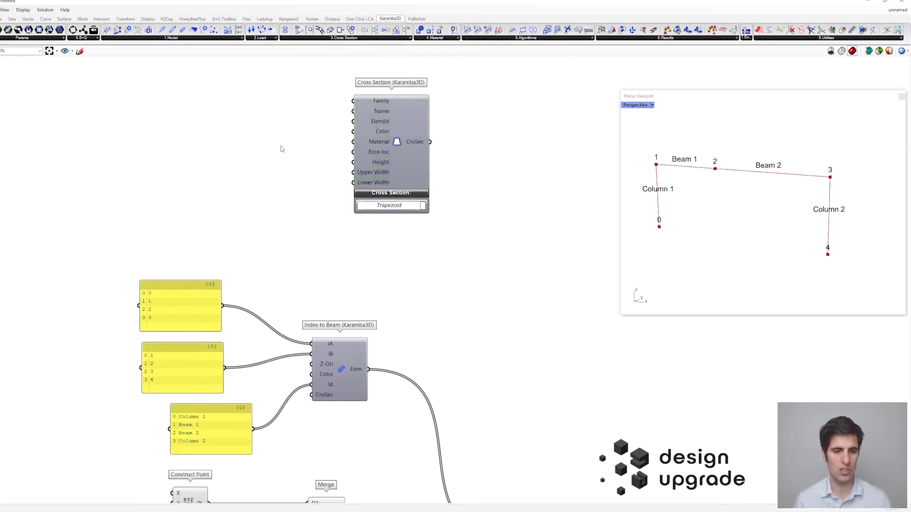
{"action": "double_click", "coordinate": [280, 149]}
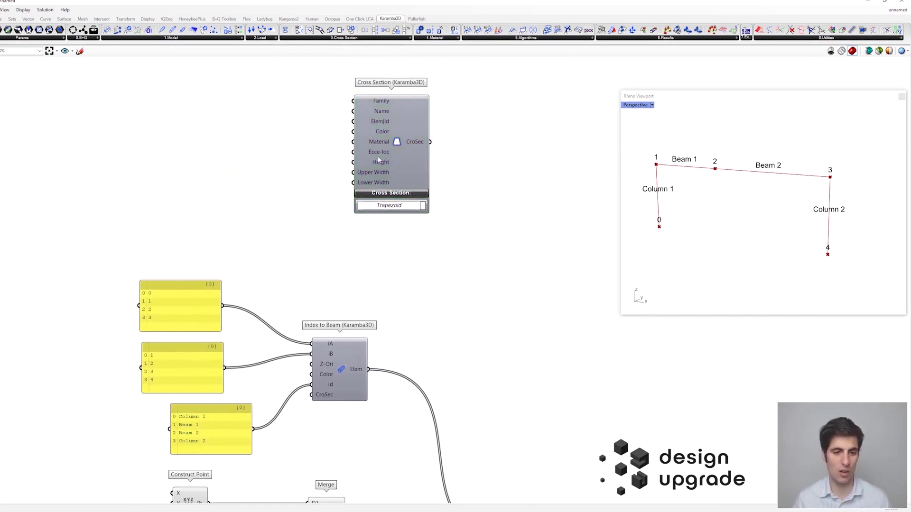
{"action": "mouse_move", "coordinate": [385, 161]}
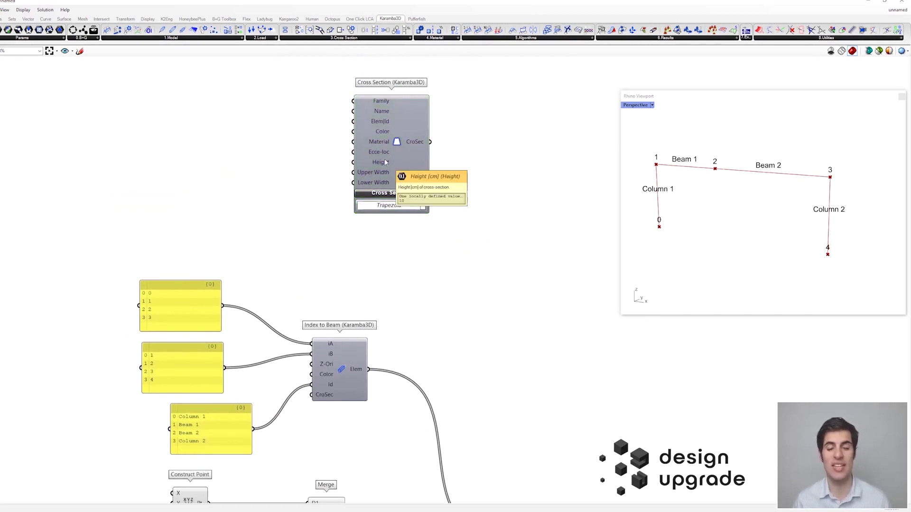
{"action": "double_click", "coordinate": [280, 161]}
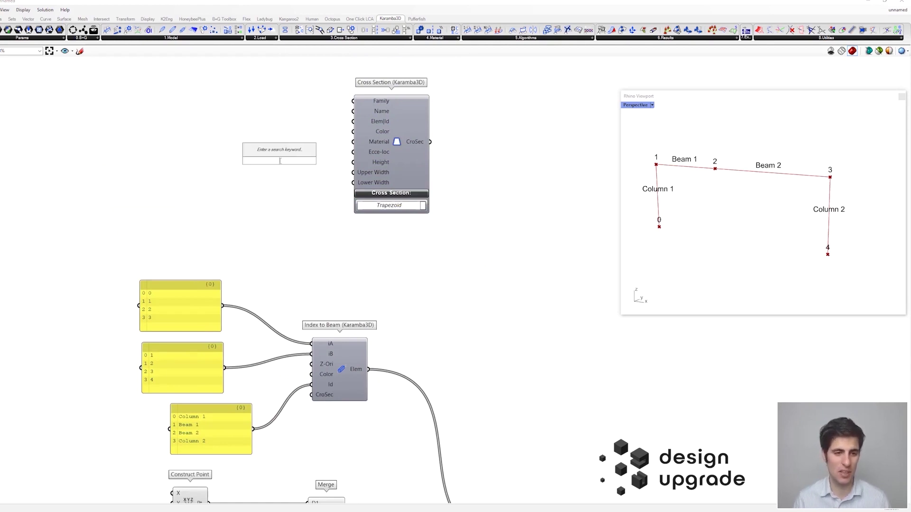
{"action": "type", "text": "30"}
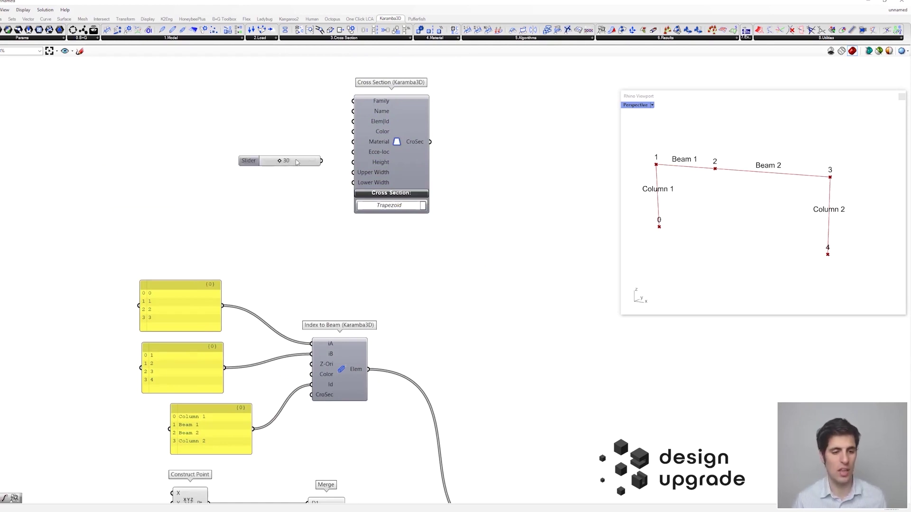
{"action": "key", "text": "Return"}
{"action": "key", "text": "ctrl+c"}
{"action": "key", "text": "ctrl+v"}
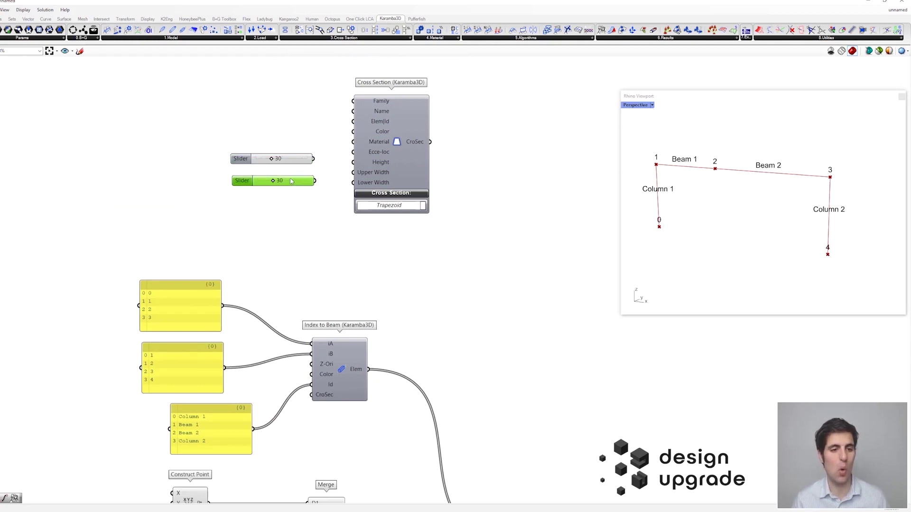
Step: Connect one slider to Cross Section's Height input and the other to both Upper Width and Lower Width
{"action": "left_click_drag", "start_coordinate": [314, 159], "coordinate": [353, 183]}
{"action": "left_click_drag", "start_coordinate": [329, 220], "coordinate": [308, 164]}
{"action": "left_click", "coordinate": [344, 119]}
{"action": "right_click_drag", "start_coordinate": [289, 103], "coordinate": [361, 129]}
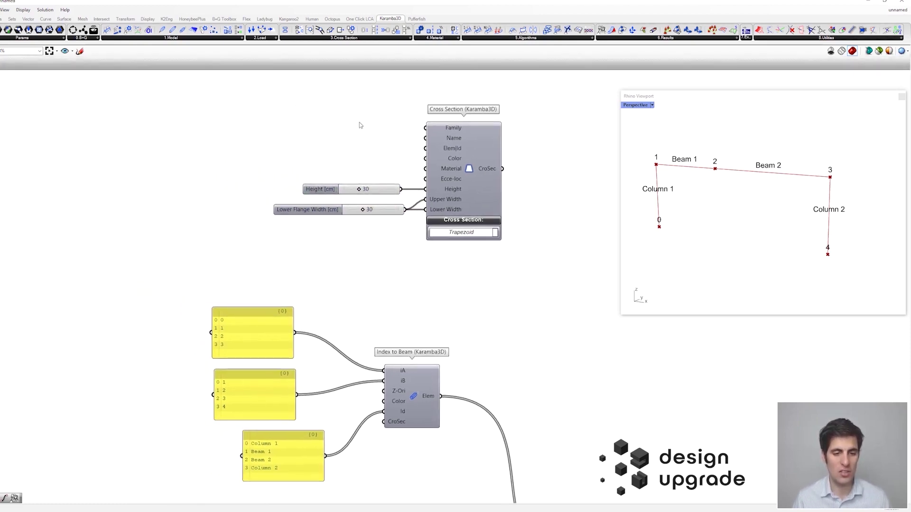
Step: Add a Karamba3D Material Selection component beside the Cross Section component, on its input side
{"action": "left_click", "coordinate": [435, 39]}
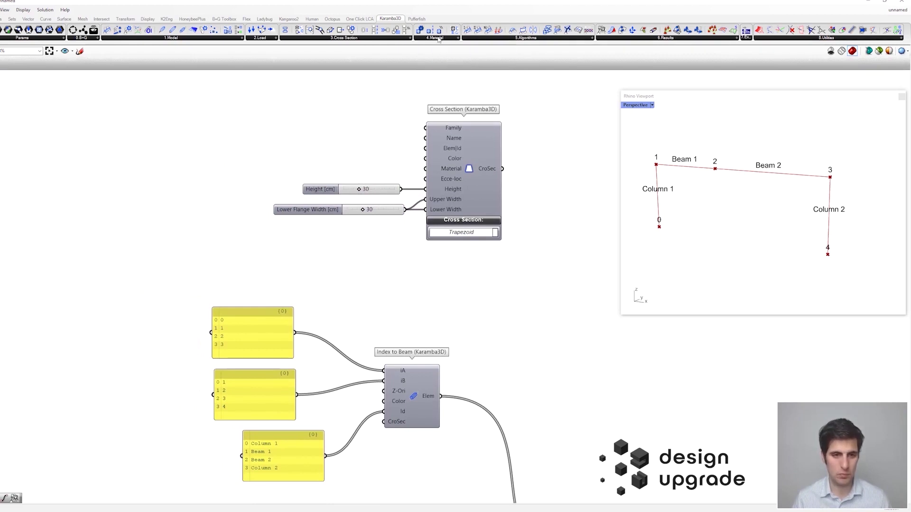
{"action": "left_click", "coordinate": [439, 39]}
{"action": "left_click", "coordinate": [443, 60]}
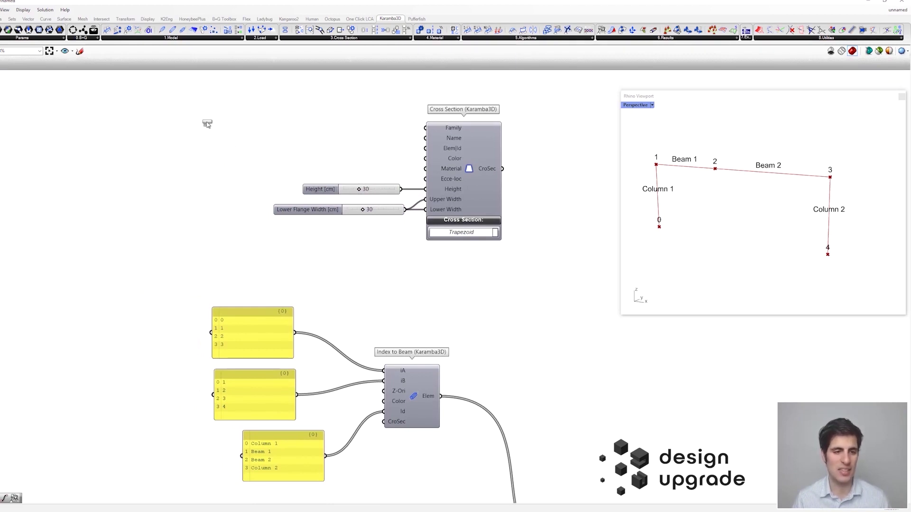
{"action": "left_click", "coordinate": [207, 125]}
Step: Set Material Selection to Concrete C30/37, connect it to Cross Section's Material input and align it level with that input
{"action": "left_click", "coordinate": [219, 142]}
{"action": "left_click", "coordinate": [220, 165]}
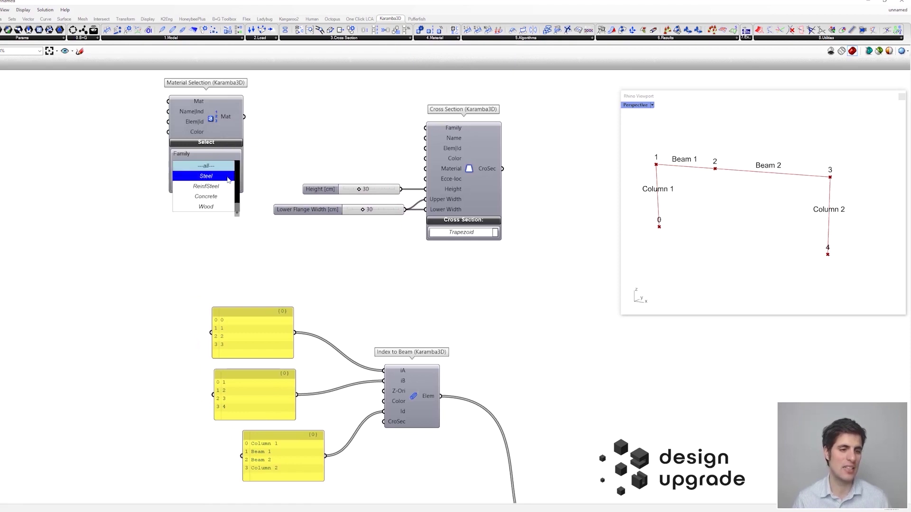
{"action": "left_click", "coordinate": [223, 196]}
{"action": "scroll", "coordinate": [220, 207], "scroll_direction": "down", "scroll_amount": 3}
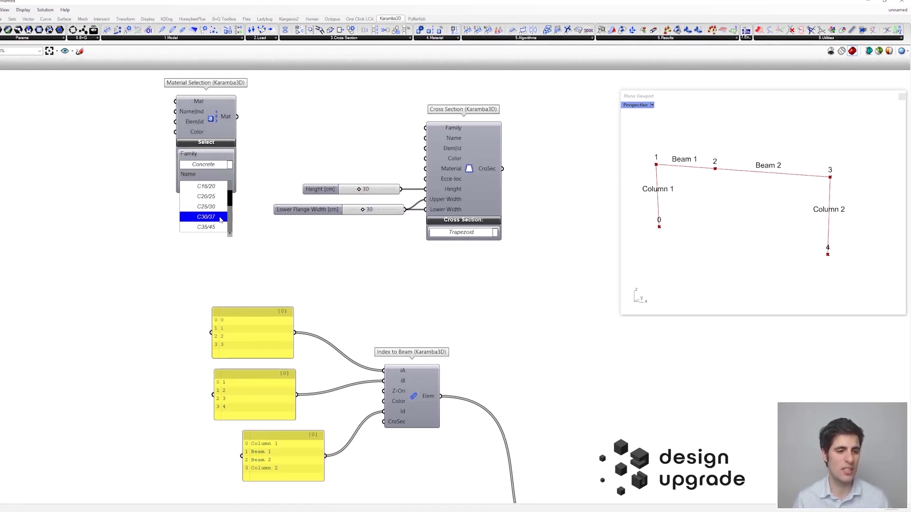
{"action": "left_click", "coordinate": [219, 219]}
{"action": "left_click_drag", "start_coordinate": [199, 123], "coordinate": [427, 170]}
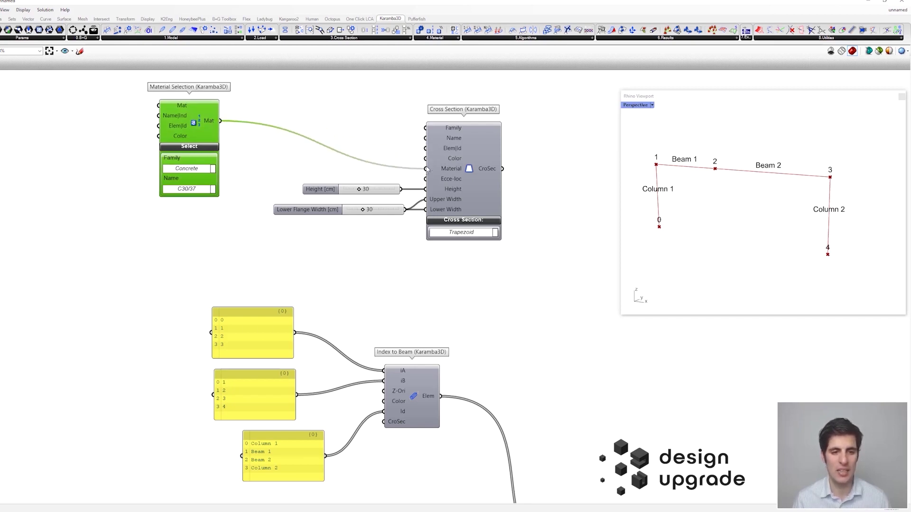
{"action": "left_click_drag", "start_coordinate": [216, 123], "coordinate": [163, 172]}
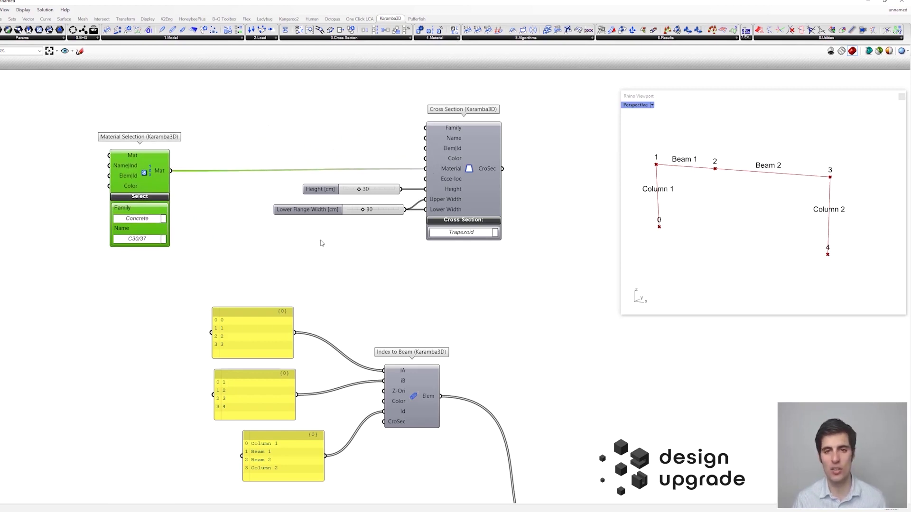
Step: Add a panel listing Column 1 and Column 2 on separate lines next to the Cross Section component
{"action": "right_click_drag", "start_coordinate": [515, 306], "coordinate": [508, 264]}
{"action": "scroll", "coordinate": [507, 257], "scroll_direction": "down", "scroll_amount": 2}
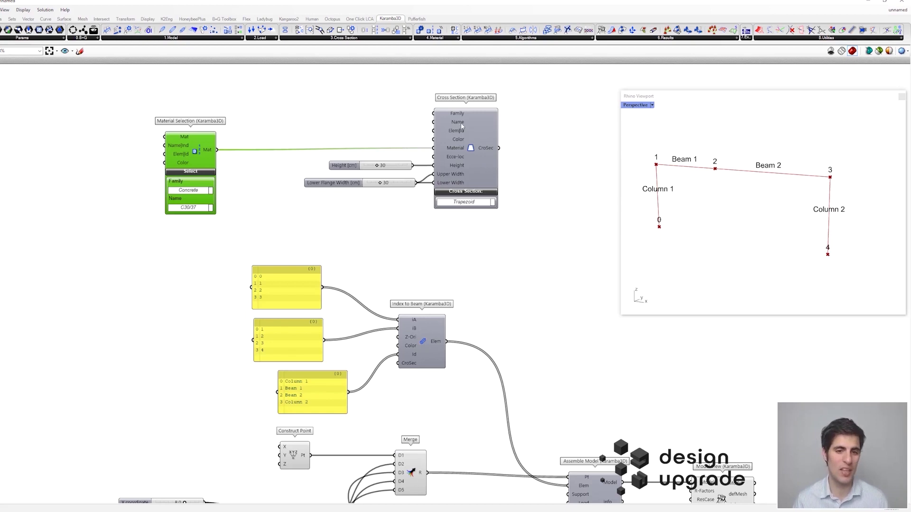
{"action": "scroll", "coordinate": [375, 116], "scroll_direction": "up", "scroll_amount": 2}
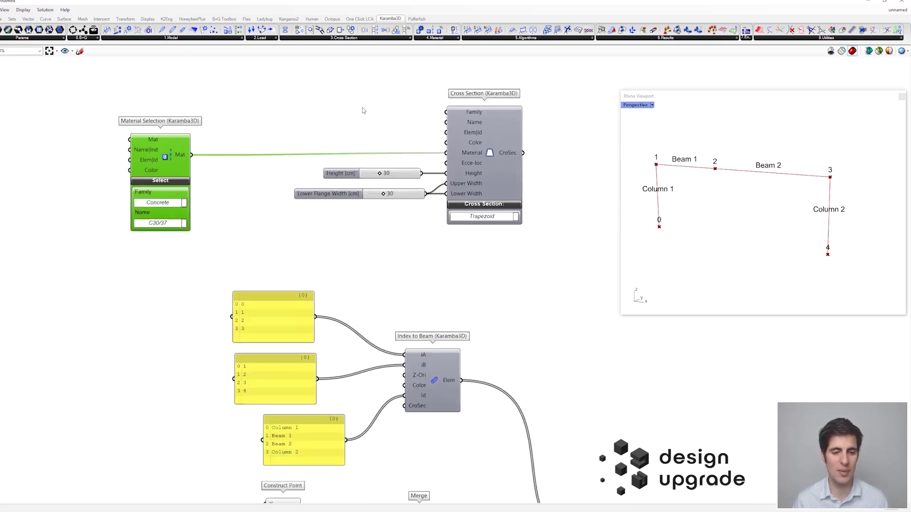
{"action": "double_click", "coordinate": [380, 119]}
{"action": "type", "text": "Panel"}
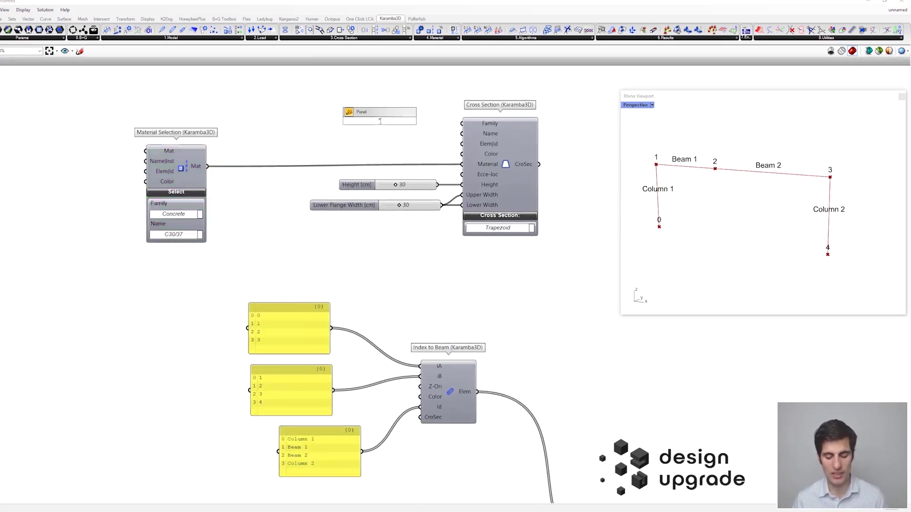
{"action": "key", "text": "Return"}
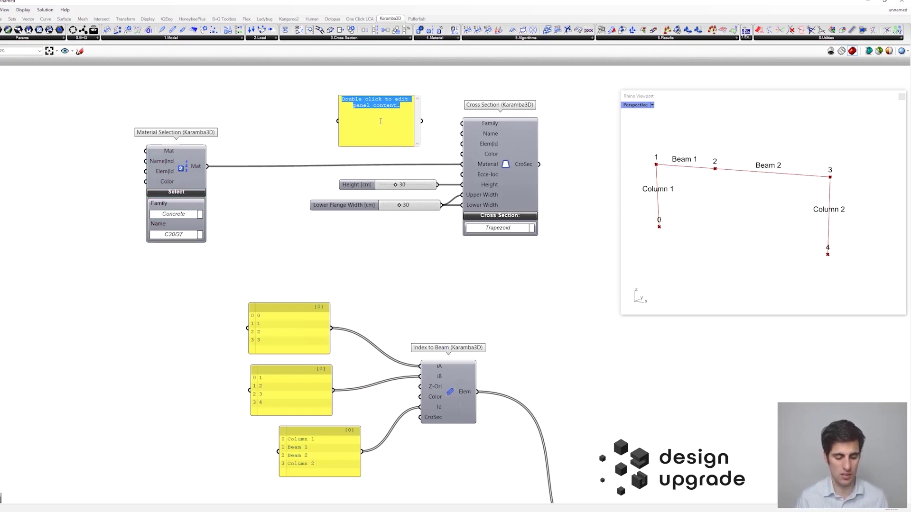
{"action": "type", "text": "c"}
{"action": "type", "text": "olumn 1"}
{"action": "type", "text": "Colum"}
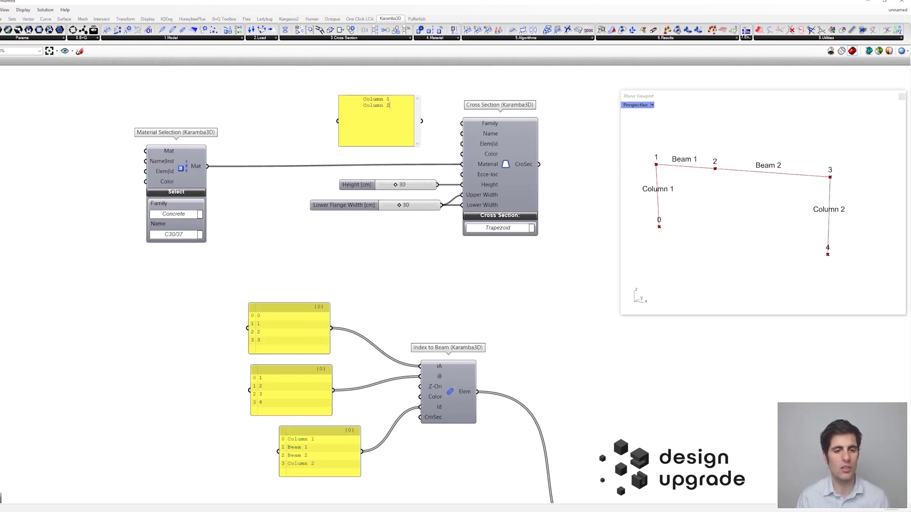
{"action": "left_click", "coordinate": [421, 89]}
Step: Turn off Multiline Data for the column name panel and connect it to Cross Section's ElemId input
{"action": "right_click", "coordinate": [413, 110]}
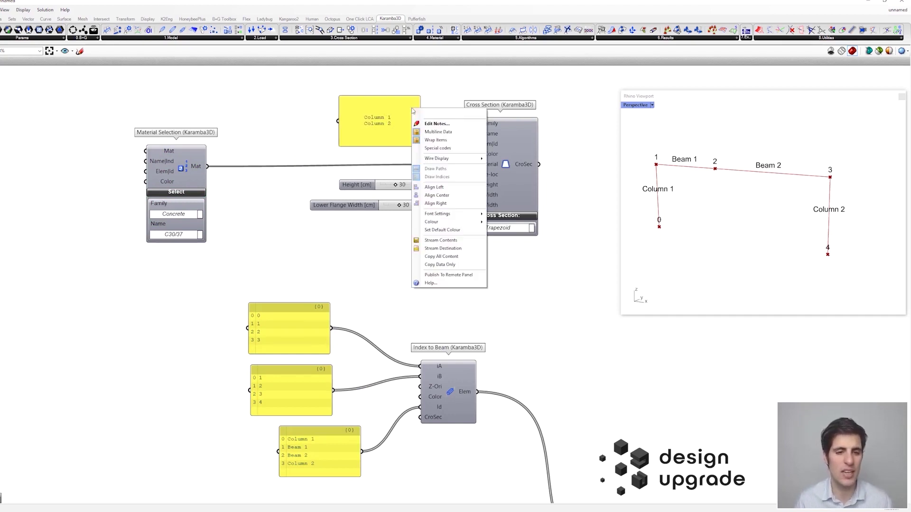
{"action": "left_click", "coordinate": [446, 132]}
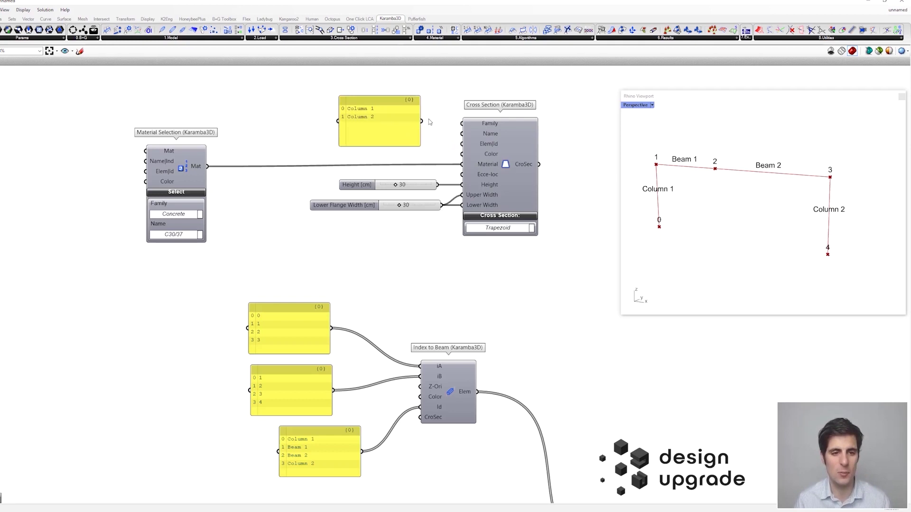
{"action": "mouse_move", "coordinate": [471, 161]}
{"action": "left_mouse_down"}
{"action": "mouse_move", "coordinate": [475, 176]}
{"action": "mouse_move", "coordinate": [467, 144]}
{"action": "left_mouse_up"}
{"action": "left_click", "coordinate": [415, 128]}
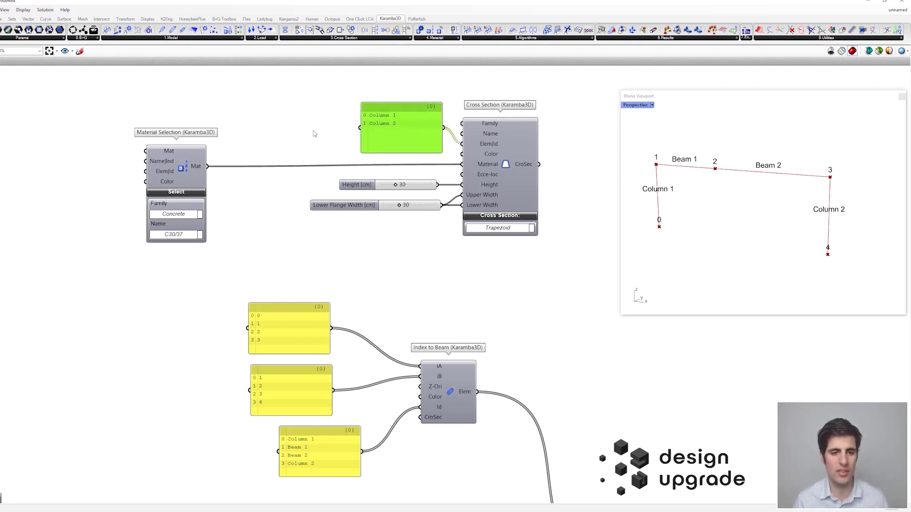
{"action": "scroll", "coordinate": [315, 137], "scroll_direction": "down", "scroll_amount": 3}
{"action": "scroll", "coordinate": [426, 159], "scroll_direction": "up", "scroll_amount": 2}
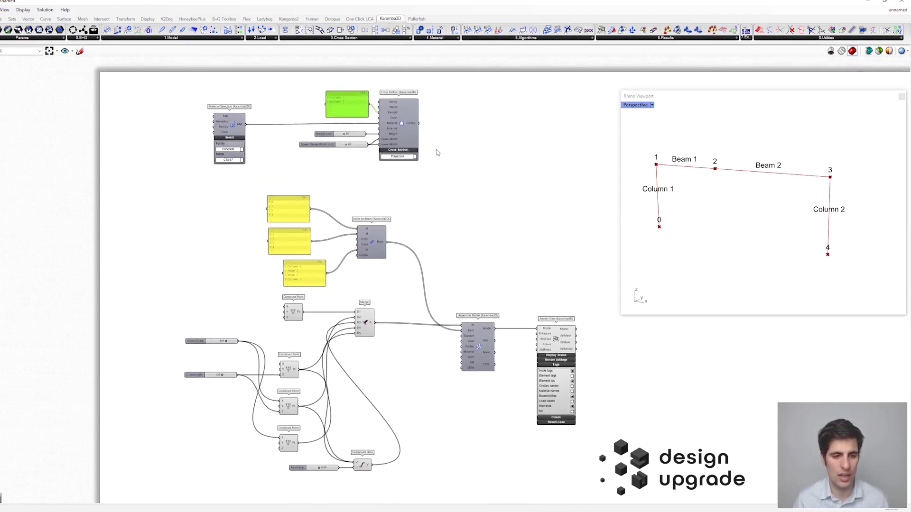
Step: Connect the Cross Section component's CroSec output to Assemble Model's CroSec input
{"action": "left_click_drag", "start_coordinate": [416, 119], "coordinate": [467, 382]}
{"action": "scroll", "coordinate": [456, 290], "scroll_direction": "up", "scroll_amount": 1}
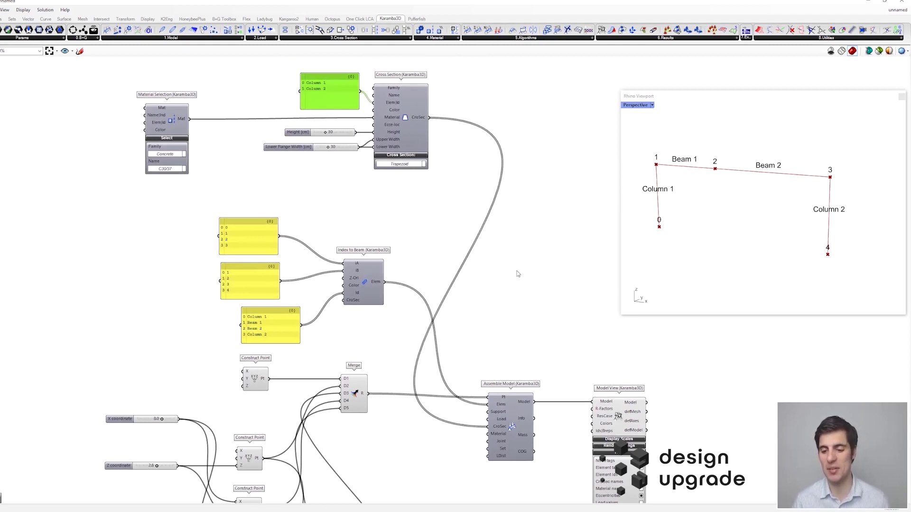
{"action": "right_click_drag", "start_coordinate": [468, 238], "coordinate": [491, 252]}
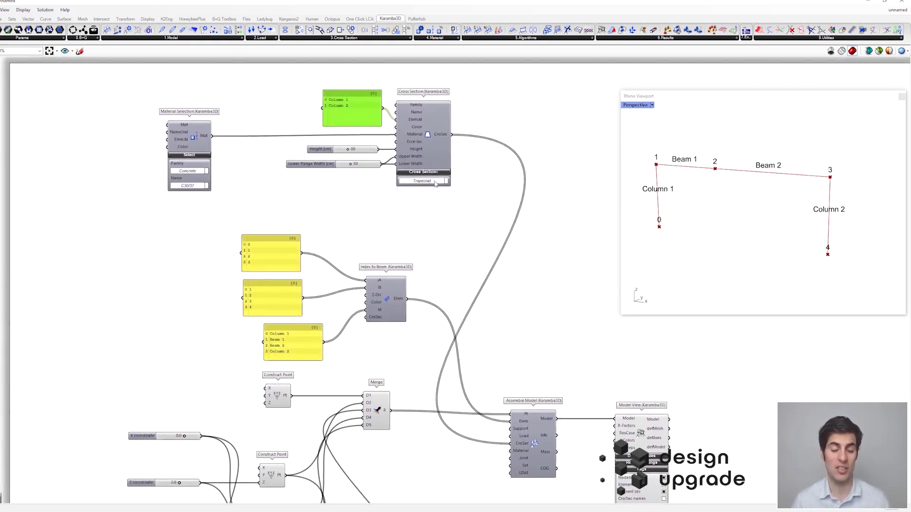
{"action": "scroll", "coordinate": [383, 195], "scroll_direction": "down", "scroll_amount": 1}
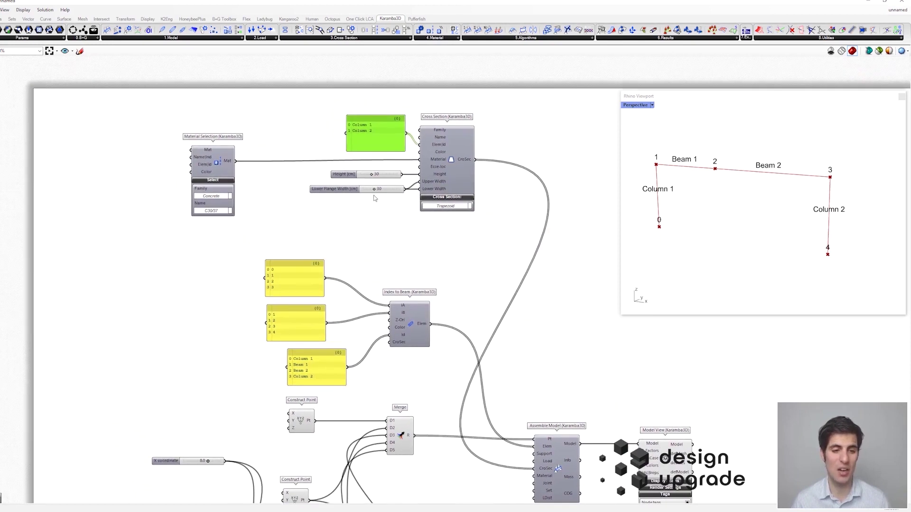
Step: Move the whole definition down for space and duplicate the column Cross Section with its name panel and sliders above the original
{"action": "scroll", "coordinate": [374, 198], "scroll_direction": "down", "scroll_amount": 1}
{"action": "scroll", "coordinate": [463, 215], "scroll_direction": "down", "scroll_amount": 2}
{"action": "left_click_drag", "start_coordinate": [287, 154], "coordinate": [601, 433]}
{"action": "left_click_drag", "start_coordinate": [457, 223], "coordinate": [447, 238]}
{"action": "left_click", "coordinate": [439, 204]}
{"action": "scroll", "coordinate": [439, 207], "scroll_direction": "up", "scroll_amount": 3}
{"action": "left_click_drag", "start_coordinate": [294, 187], "coordinate": [475, 328]}
{"action": "left_click_drag", "start_coordinate": [432, 241], "coordinate": [426, 129], "text": "alt"}
{"action": "left_click", "coordinate": [480, 118]}
Step: List Beam 1 and Beam 2 in the duplicated name panel and set its section's Height slider to 50 cm
{"action": "double_click", "coordinate": [349, 102]}
{"action": "type", "text": "Beam"}
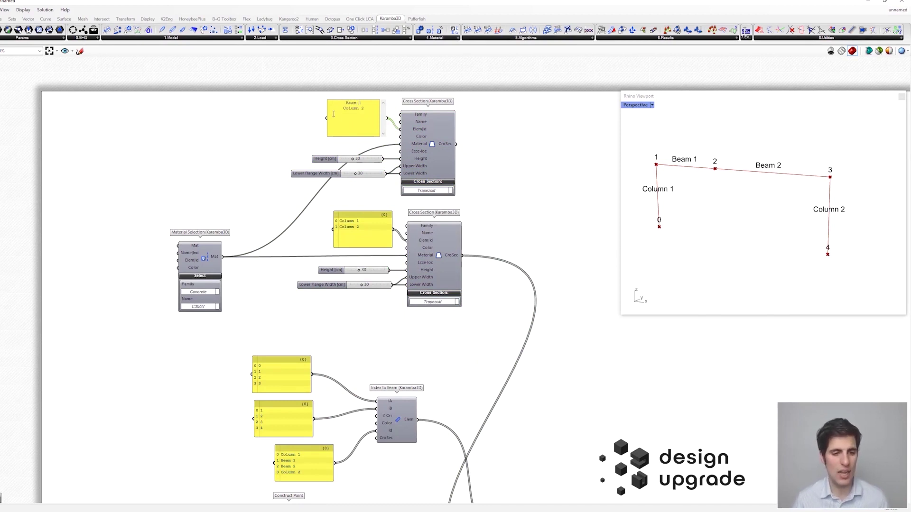
{"action": "double_click", "coordinate": [352, 109]}
{"action": "type", "text": "Beam"}
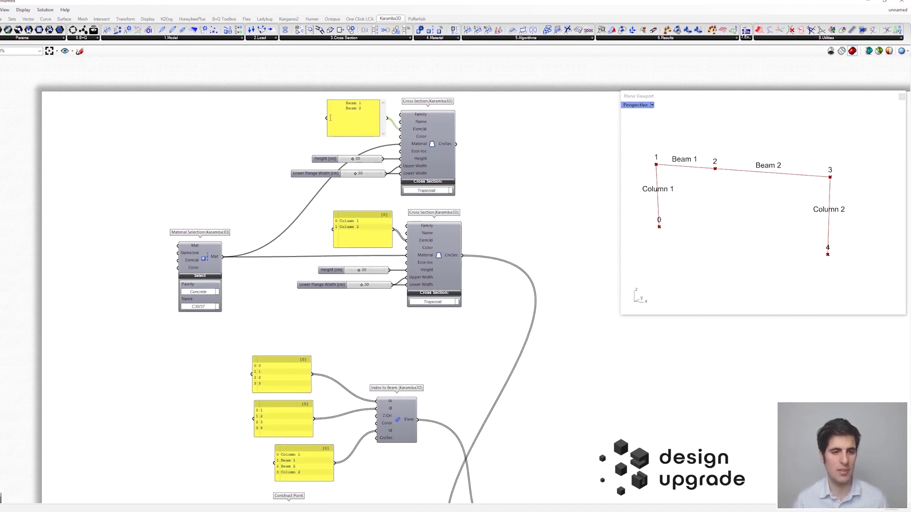
{"action": "left_click", "coordinate": [300, 143]}
{"action": "double_click", "coordinate": [370, 159]}
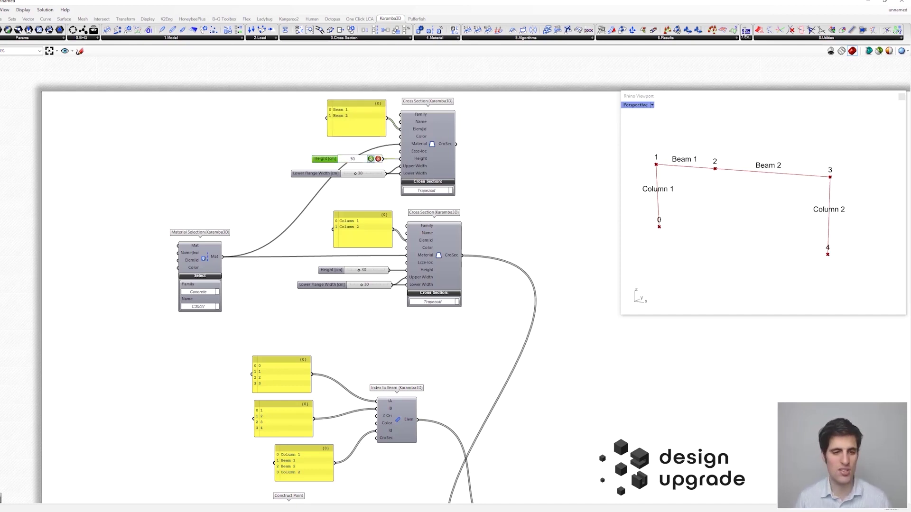
{"action": "key", "text": "Return"}
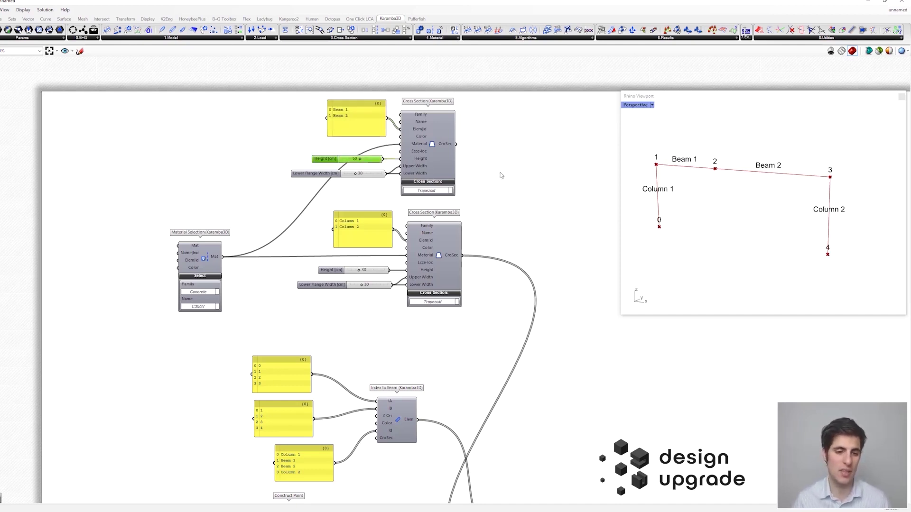
Step: Add the beam Cross Section's CroSec output as a second source to Assemble Model's CroSec input
{"action": "right_click_drag", "start_coordinate": [507, 180], "coordinate": [483, 164]}
{"action": "scroll", "coordinate": [482, 163], "scroll_direction": "down", "scroll_amount": 2}
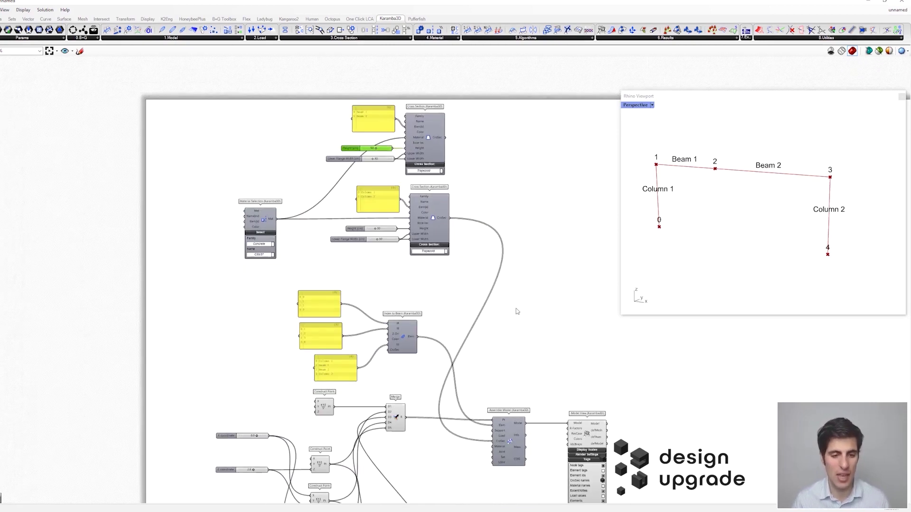
{"action": "right_click_drag", "start_coordinate": [518, 311], "coordinate": [500, 290]}
{"action": "left_click_drag", "start_coordinate": [428, 116], "coordinate": [480, 420]}
{"action": "scroll", "coordinate": [481, 418], "scroll_direction": "up", "scroll_amount": 3}
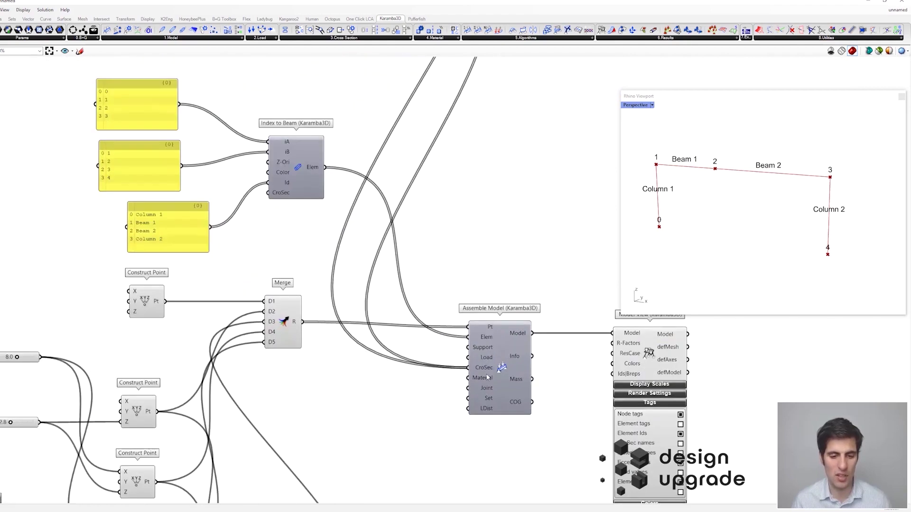
Step: Flatten the CroSec input of Assemble Model
{"action": "mouse_move", "coordinate": [487, 371]}
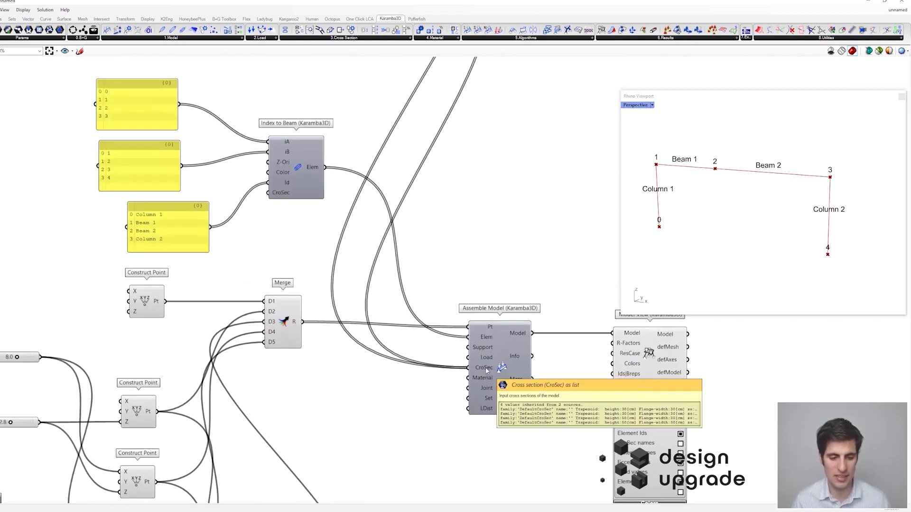
{"action": "right_click", "coordinate": [486, 371]}
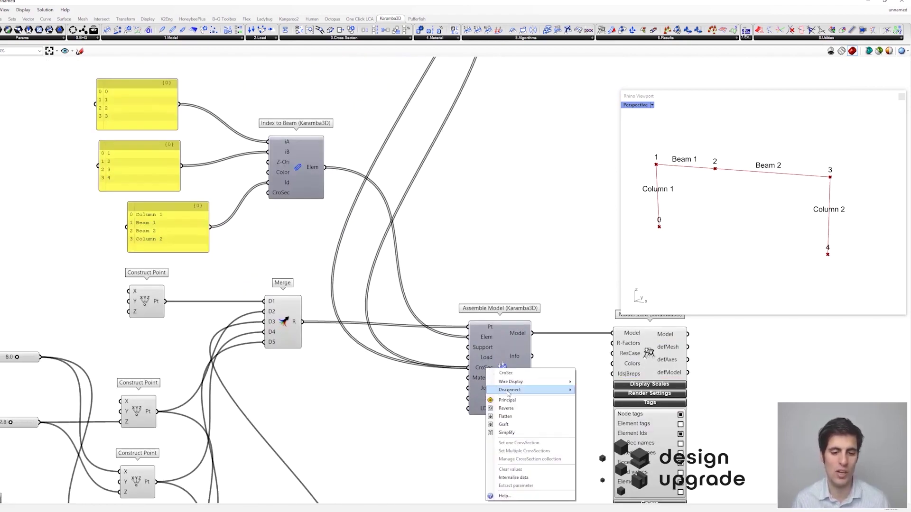
{"action": "left_click", "coordinate": [524, 417]}
Step: Turn off the Element Ids tags in the Model View component
{"action": "right_click_drag", "start_coordinate": [550, 390], "coordinate": [446, 305]}
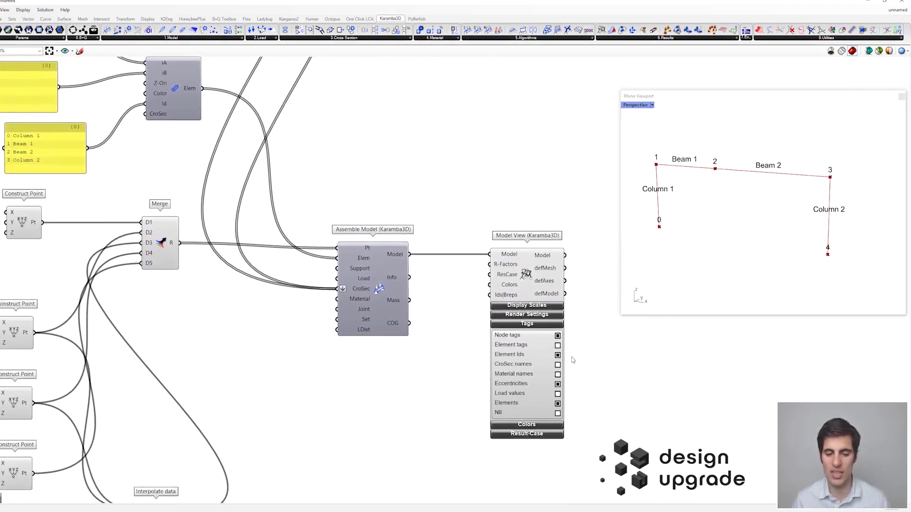
{"action": "right_click_drag", "start_coordinate": [594, 364], "coordinate": [581, 355]}
{"action": "left_click", "coordinate": [718, 233]}
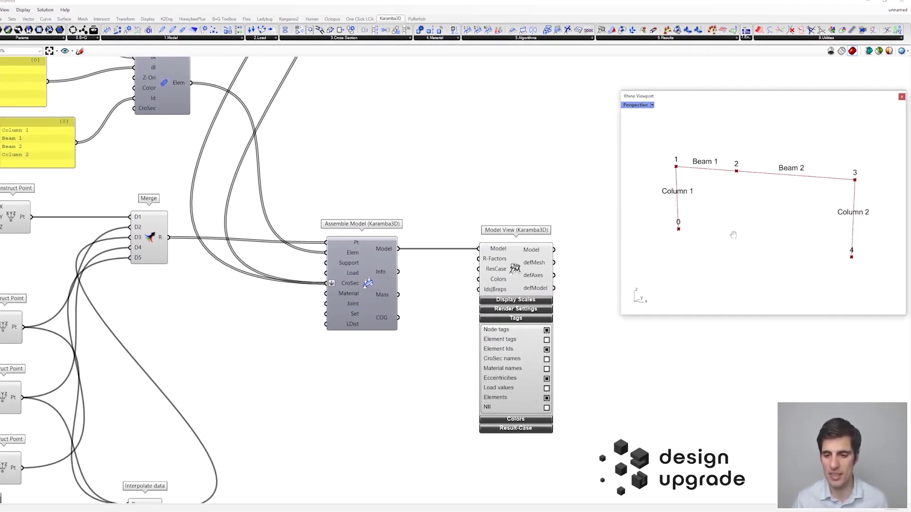
{"action": "right_click_drag", "start_coordinate": [605, 364], "coordinate": [567, 346]}
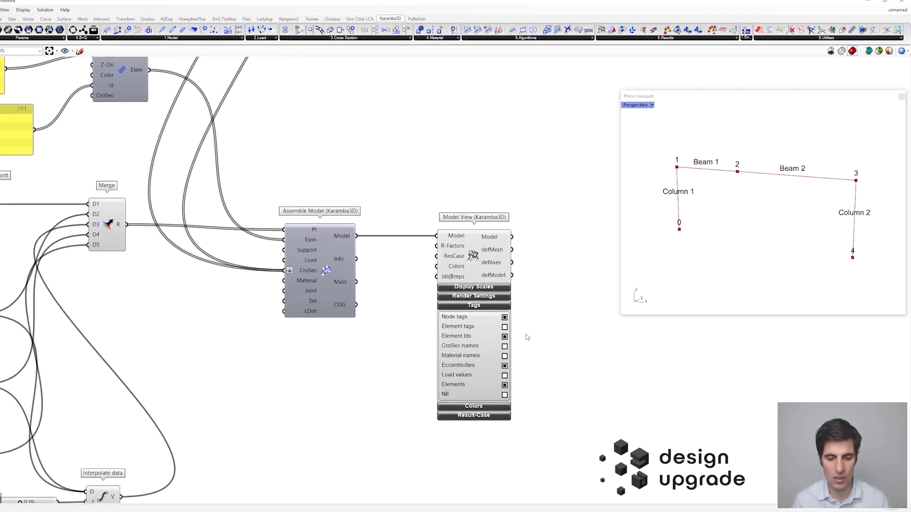
{"action": "left_click", "coordinate": [505, 336]}
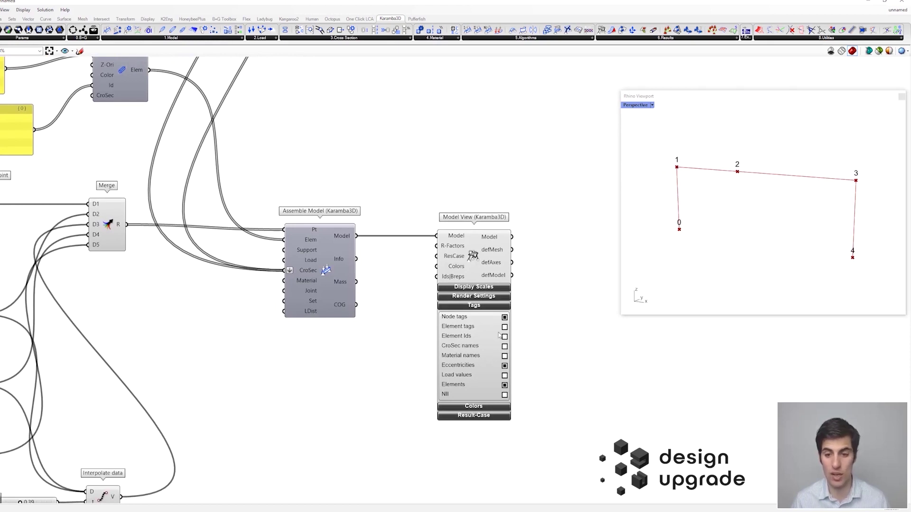
Step: Add a Beam View component beside Model View and connect Model View's Model output to it, moving the Rhino viewport aside
{"action": "scroll", "coordinate": [417, 268], "scroll_direction": "down", "scroll_amount": 4}
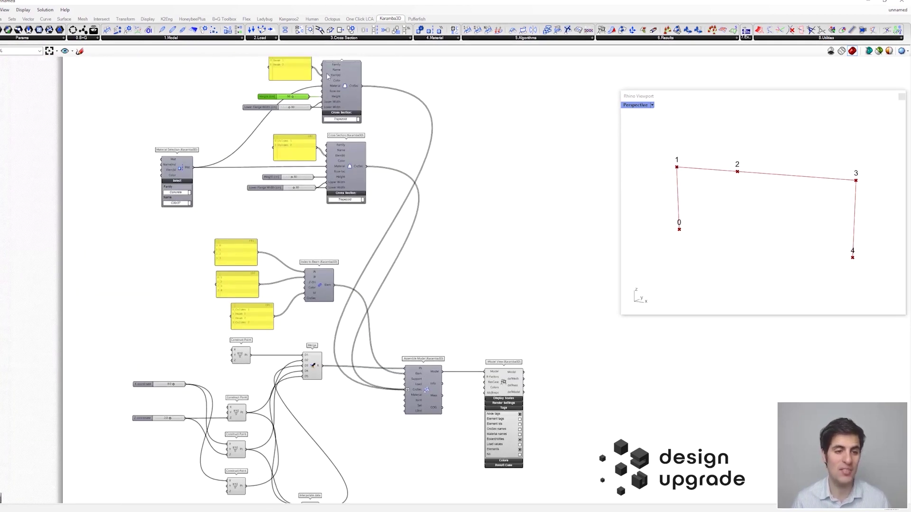
{"action": "scroll", "coordinate": [419, 221], "scroll_direction": "up", "scroll_amount": 2}
{"action": "right_click_drag", "start_coordinate": [541, 380], "coordinate": [466, 292]}
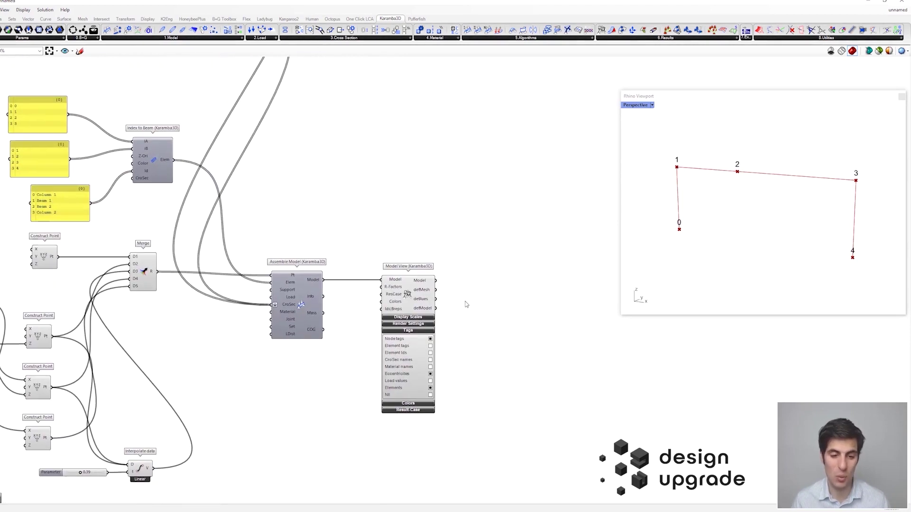
{"action": "left_click", "coordinate": [612, 38]}
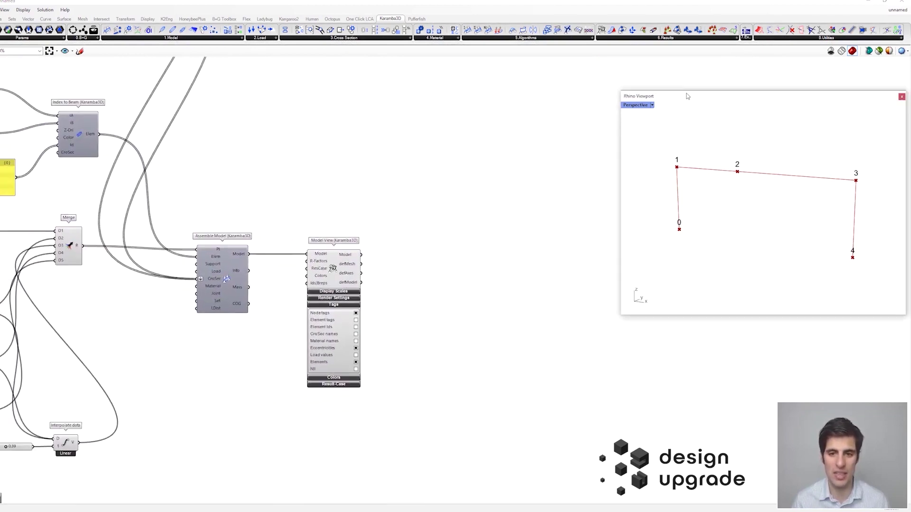
{"action": "left_click_drag", "start_coordinate": [688, 97], "coordinate": [686, 142]}
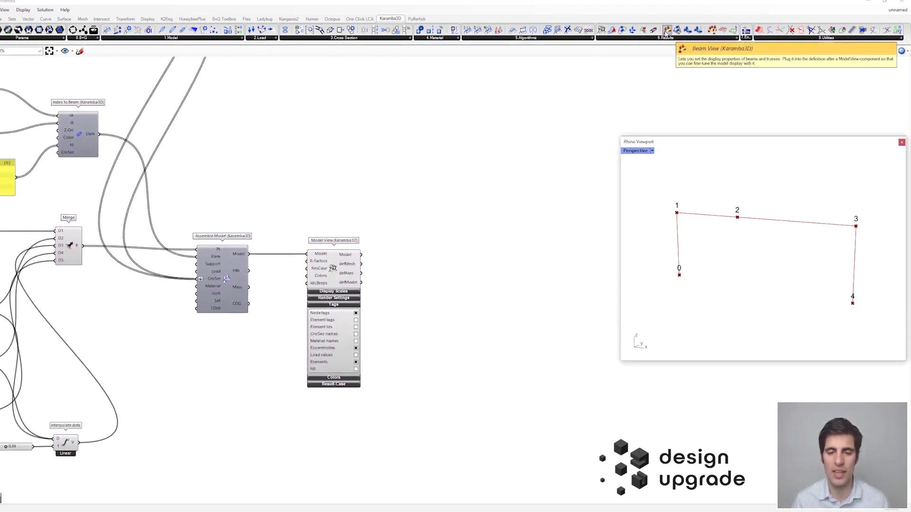
{"action": "left_click_drag", "start_coordinate": [666, 31], "coordinate": [456, 257]}
{"action": "left_click_drag", "start_coordinate": [361, 254], "coordinate": [420, 253]}
{"action": "left_click", "coordinate": [366, 210]}
{"action": "right_click_drag", "start_coordinate": [366, 210], "coordinate": [403, 213]}
Step: Raise the beam section's Height to 92 cm and slightly increase the column section's Height
{"action": "right_click_drag", "start_coordinate": [340, 152], "coordinate": [359, 345]}
{"action": "scroll", "coordinate": [288, 174], "scroll_direction": "up", "scroll_amount": 2}
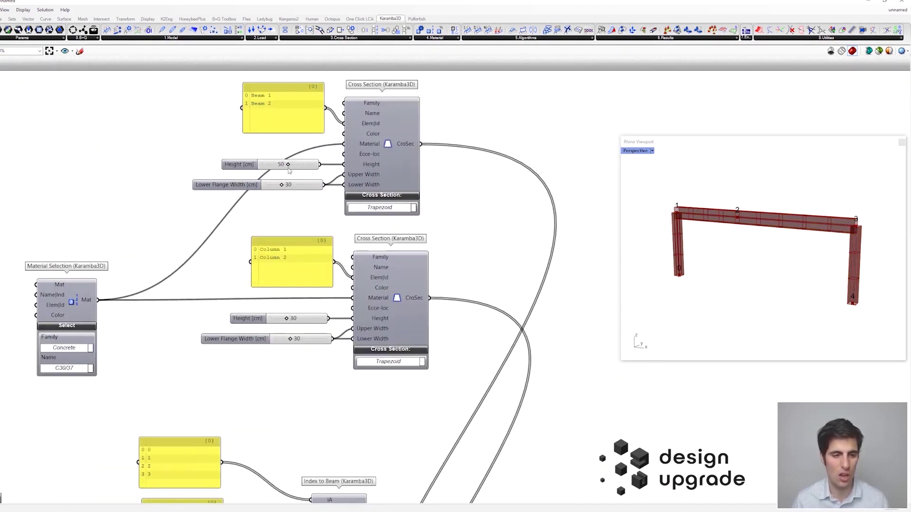
{"action": "left_click_drag", "start_coordinate": [287, 165], "coordinate": [313, 174]}
{"action": "right_click_drag", "start_coordinate": [318, 277], "coordinate": [326, 241]}
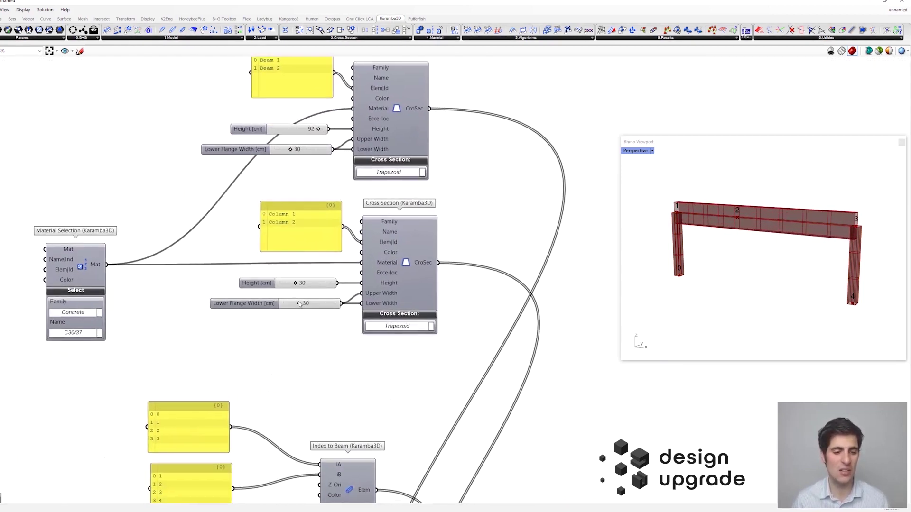
{"action": "mouse_move", "coordinate": [296, 284]}
{"action": "left_mouse_down"}
{"action": "mouse_move", "coordinate": [311, 284]}
{"action": "mouse_move", "coordinate": [299, 284]}
{"action": "left_mouse_up"}
{"action": "scroll", "coordinate": [459, 239], "scroll_direction": "down", "scroll_amount": 5}
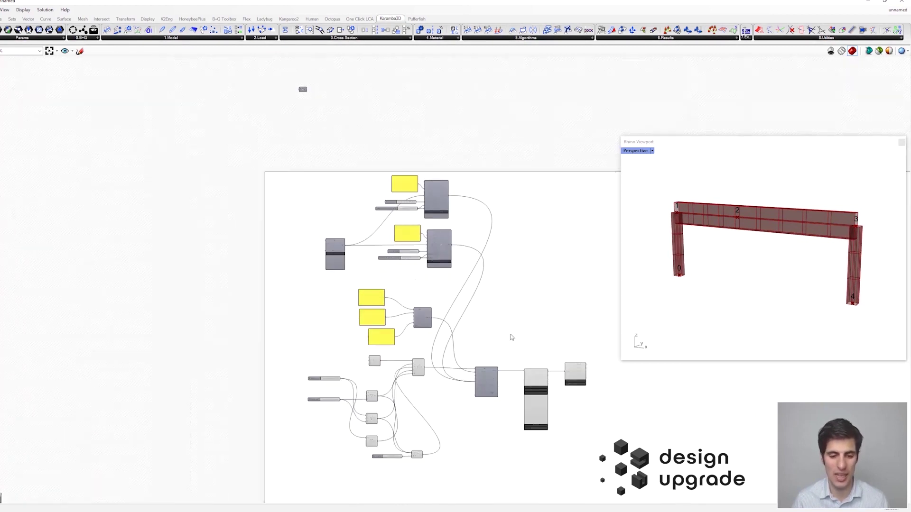
{"action": "scroll", "coordinate": [455, 252], "scroll_direction": "up", "scroll_amount": 1}
{"action": "scroll", "coordinate": [455, 252], "scroll_direction": "up", "scroll_amount": 1}
{"action": "right_click_drag", "start_coordinate": [437, 230], "coordinate": [428, 191]}
{"action": "scroll", "coordinate": [429, 191], "scroll_direction": "down", "scroll_amount": 2}
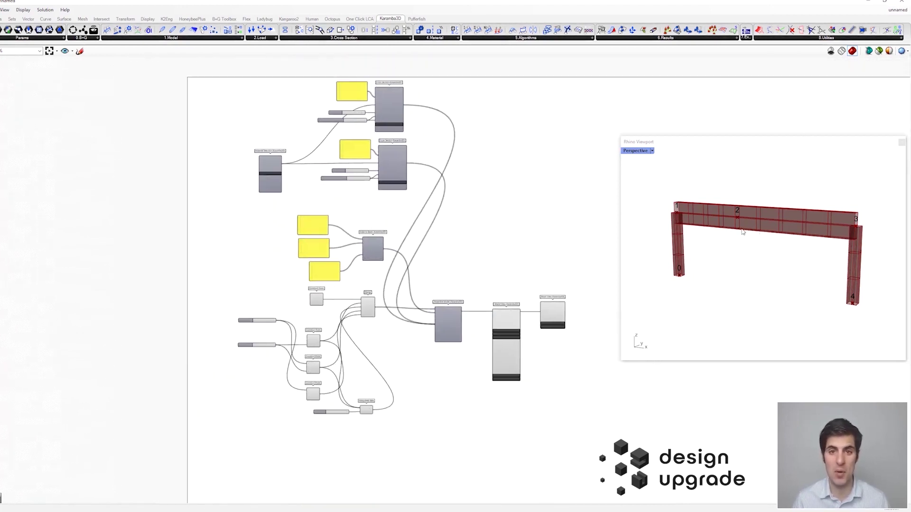
Step: Add a Karamba3D Support component in the free space below Assemble Model
{"action": "scroll", "coordinate": [435, 292], "scroll_direction": "up", "scroll_amount": 1}
{"action": "right_click_drag", "start_coordinate": [396, 347], "coordinate": [376, 287]}
{"action": "scroll", "coordinate": [394, 288], "scroll_direction": "up", "scroll_amount": 2}
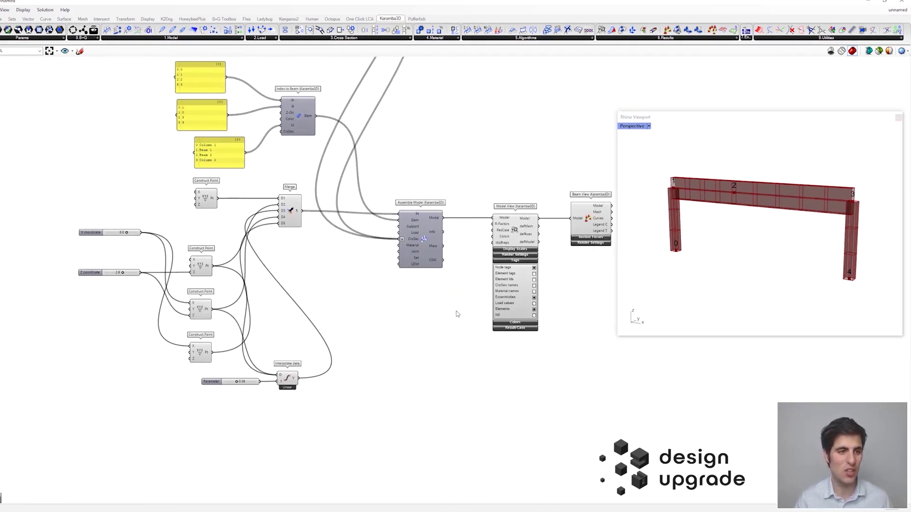
{"action": "right_click_drag", "start_coordinate": [457, 314], "coordinate": [417, 295]}
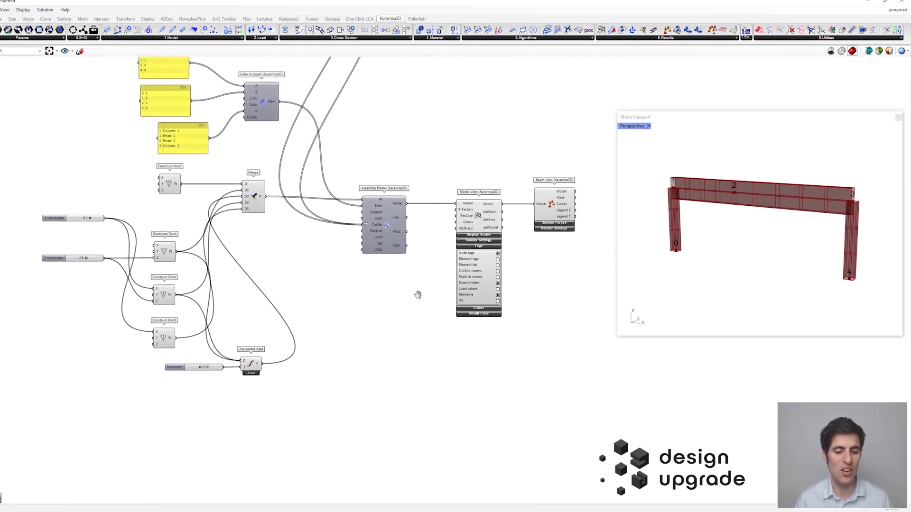
{"action": "left_click", "coordinate": [236, 39]}
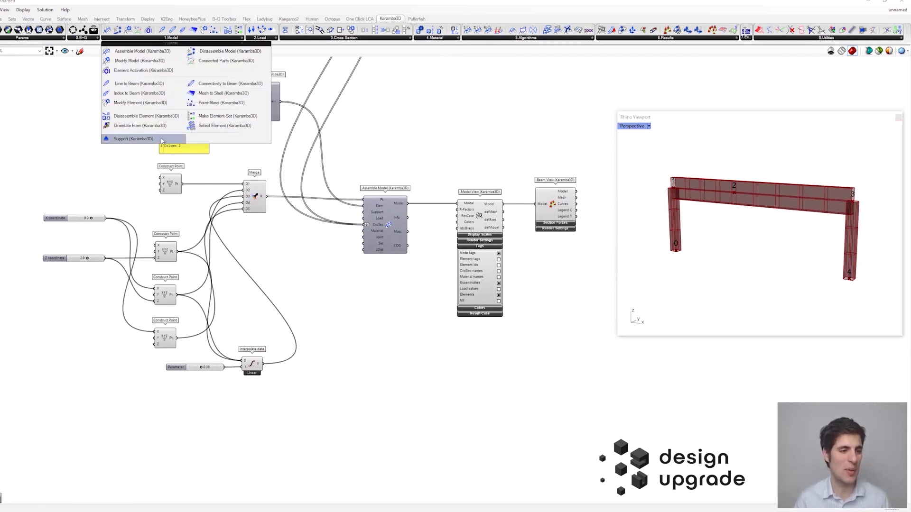
{"action": "left_click", "coordinate": [133, 139]}
{"action": "left_click", "coordinate": [369, 342]}
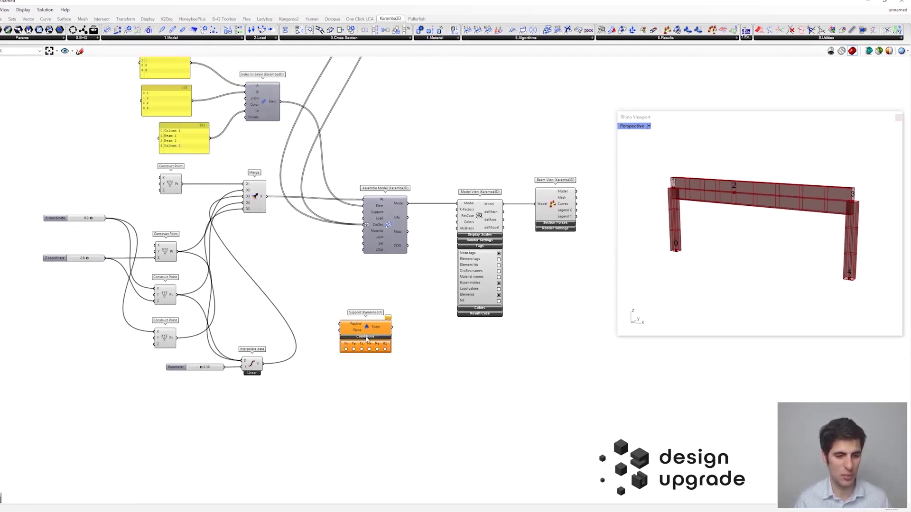
Step: Connect the first Construct Point to Support's Pos|Ind input and fix all six conditions: Tx, Ty, Tz, Rx, Ry and Rz
{"action": "left_click", "coordinate": [171, 188]}
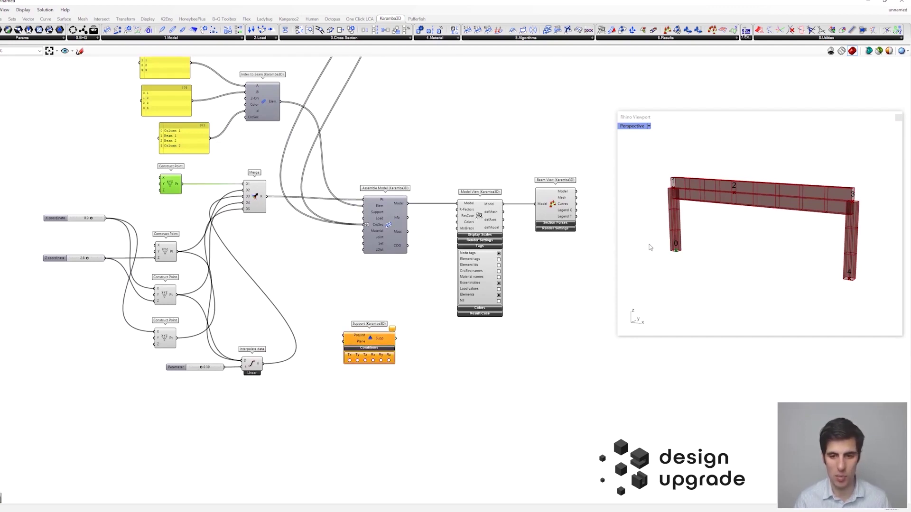
{"action": "left_click_drag", "start_coordinate": [184, 185], "coordinate": [349, 339]}
{"action": "scroll", "coordinate": [366, 371], "scroll_direction": "up", "scroll_amount": 3}
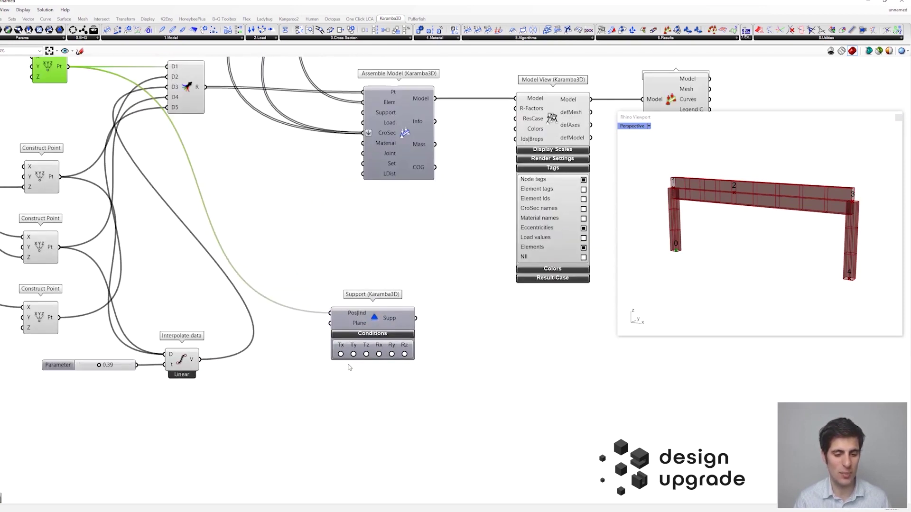
{"action": "left_click", "coordinate": [367, 355]}
{"action": "left_click", "coordinate": [381, 355]}
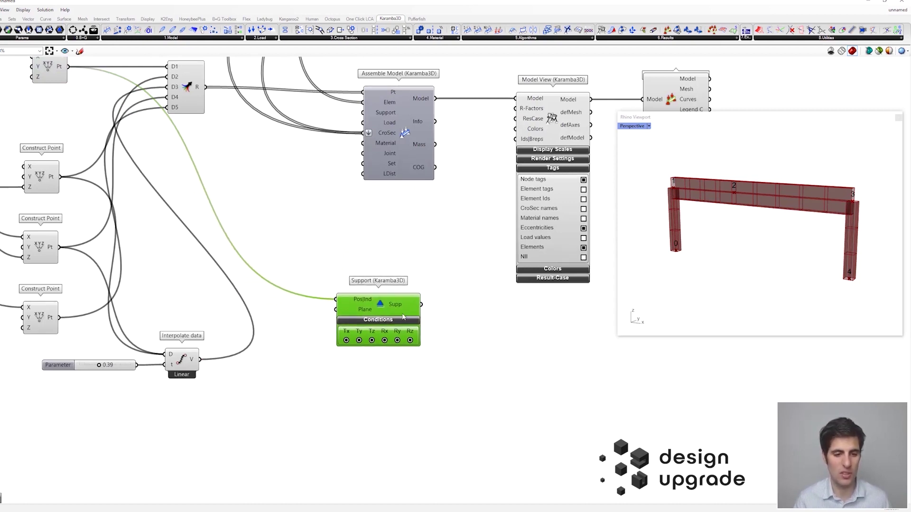
Step: Duplicate the Support component below the original and connect the last Construct Point to the copy's Pos|Ind input
{"action": "left_click_drag", "start_coordinate": [389, 318], "coordinate": [401, 365], "text": "alt"}
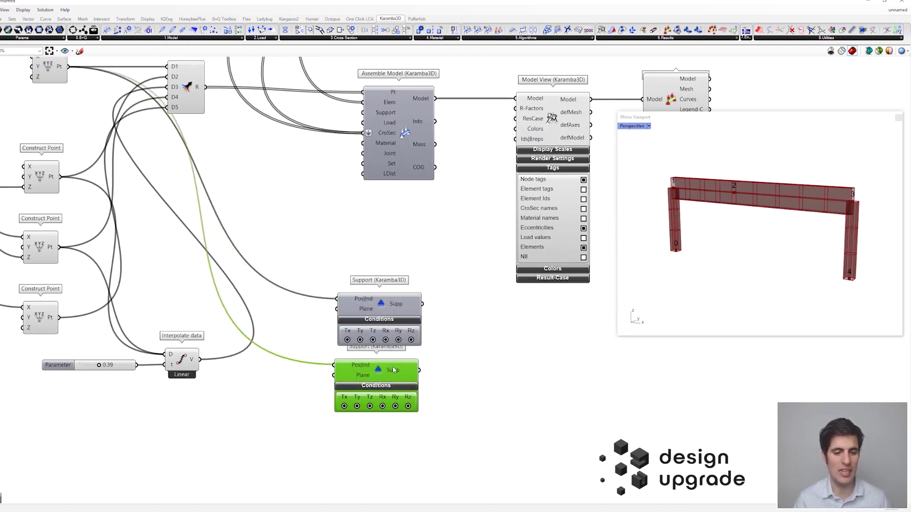
{"action": "scroll", "coordinate": [380, 258], "scroll_direction": "down", "scroll_amount": 2}
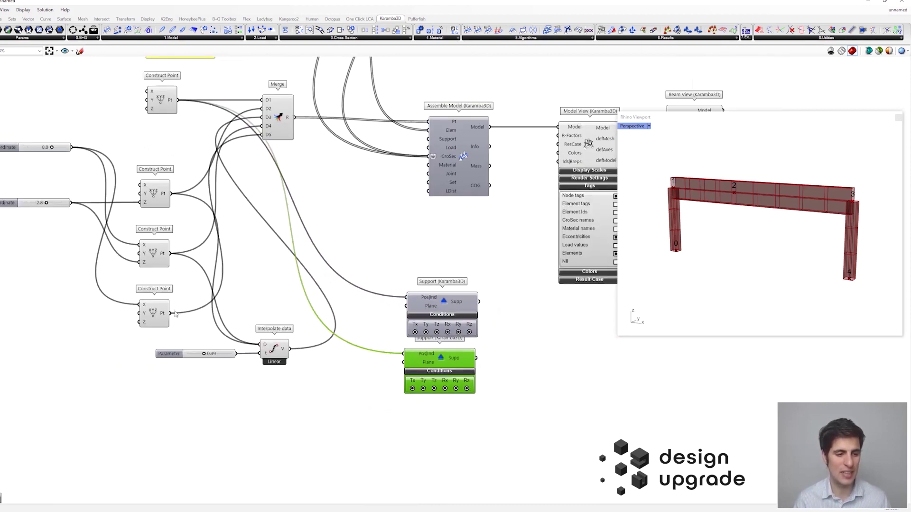
{"action": "left_click", "coordinate": [163, 314]}
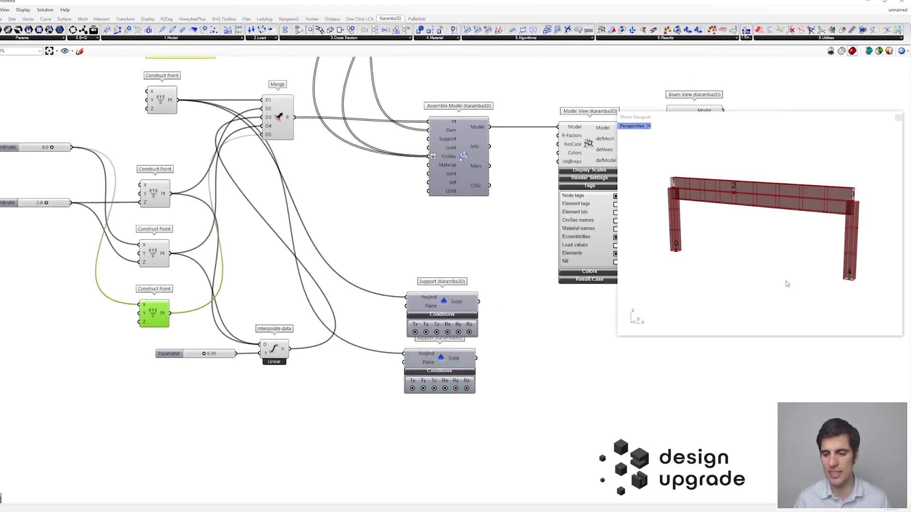
{"action": "left_click_drag", "start_coordinate": [170, 313], "coordinate": [404, 354]}
Step: Connect the Supp outputs of both Support components to Assemble Model's Support input
{"action": "scroll", "coordinate": [467, 266], "scroll_direction": "down", "scroll_amount": 3}
{"action": "left_click_drag", "start_coordinate": [505, 361], "coordinate": [446, 178]}
{"action": "left_click", "coordinate": [385, 378]}
{"action": "left_click_drag", "start_coordinate": [378, 416], "coordinate": [453, 183], "text": "shift"}
Step: Flatten the Support input of the Assemble Model component
{"action": "scroll", "coordinate": [452, 182], "scroll_direction": "up", "scroll_amount": 4}
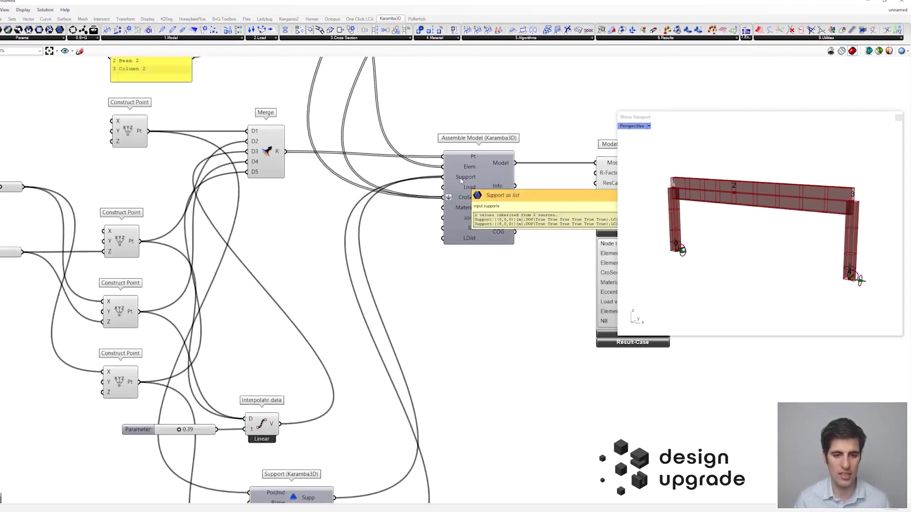
{"action": "right_click", "coordinate": [461, 179]}
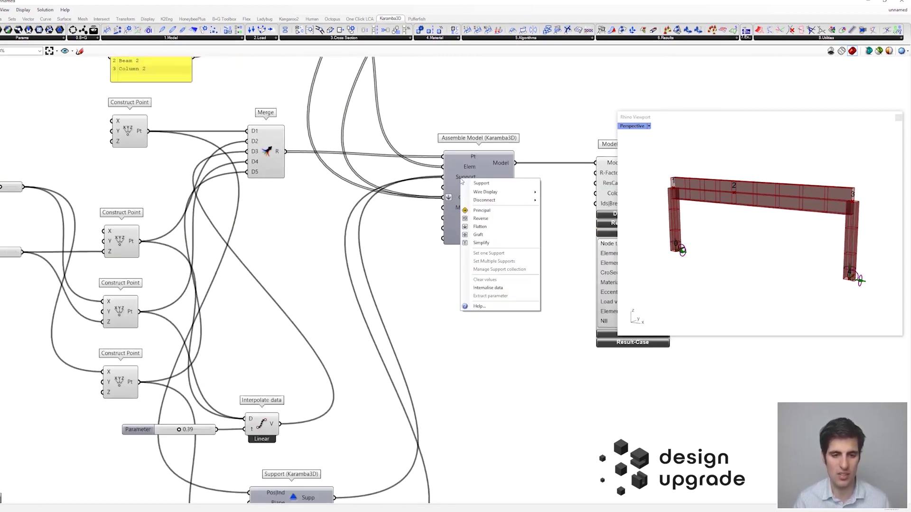
{"action": "left_click", "coordinate": [484, 231]}
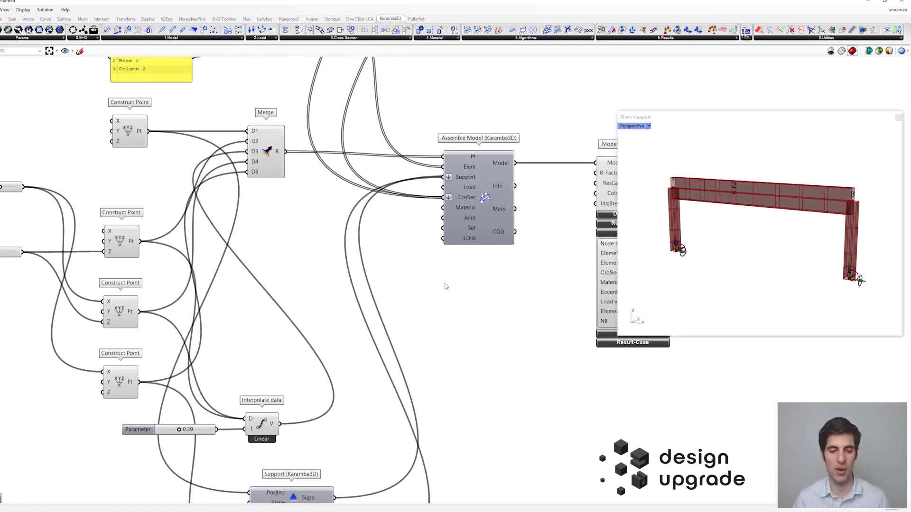
Step: Move the lower Support component further down so it no longer overlaps the first one
{"action": "scroll", "coordinate": [466, 183], "scroll_direction": "down", "scroll_amount": 4}
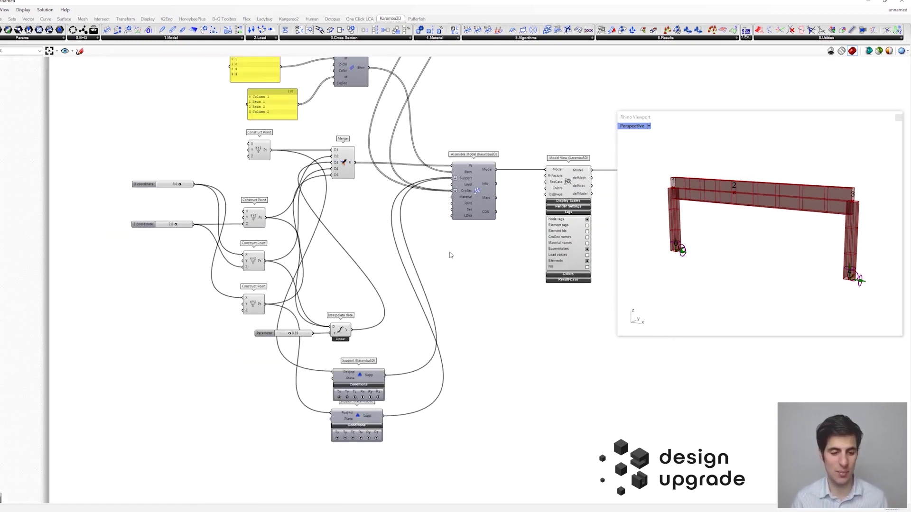
{"action": "left_click", "coordinate": [395, 311]}
{"action": "left_click_drag", "start_coordinate": [396, 310], "coordinate": [398, 323]}
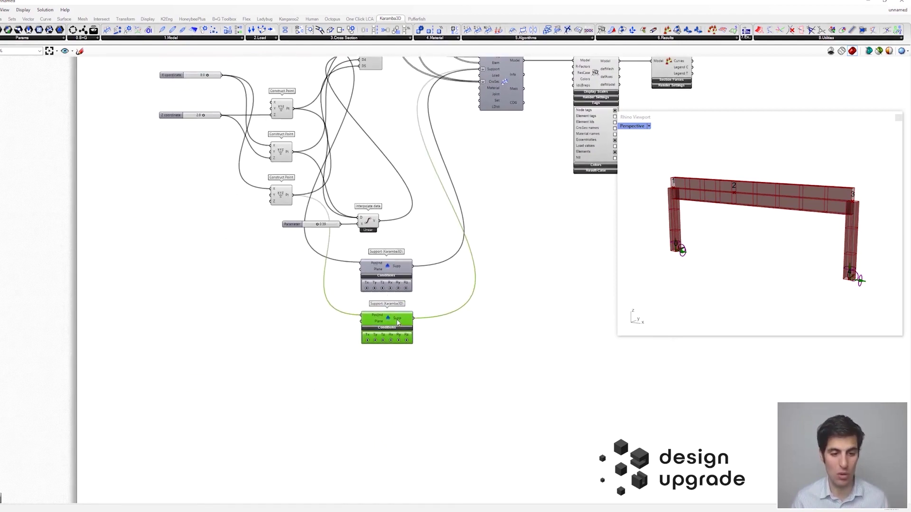
Step: Add a Karamba3D Loads component below the Supports and set its load type to Uniform Line
{"action": "right_click_drag", "start_coordinate": [472, 297], "coordinate": [476, 279]}
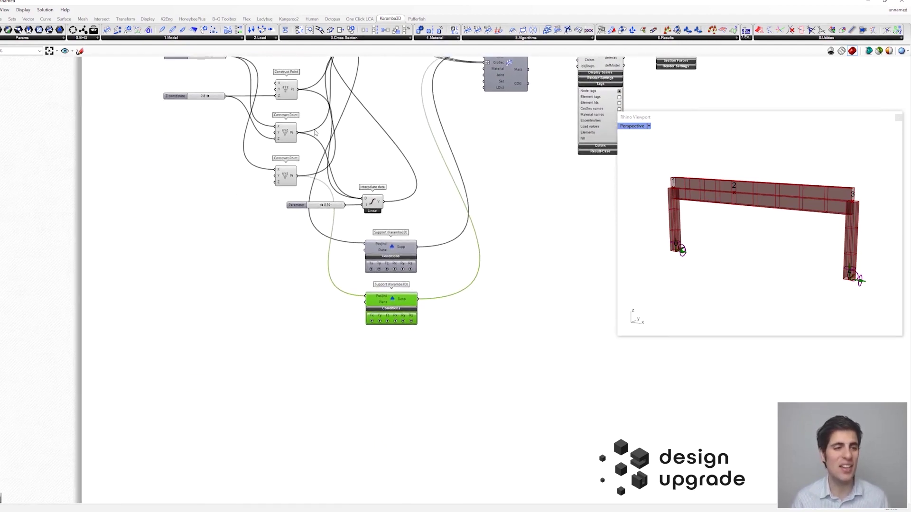
{"action": "left_click_drag", "start_coordinate": [250, 30], "coordinate": [403, 385]}
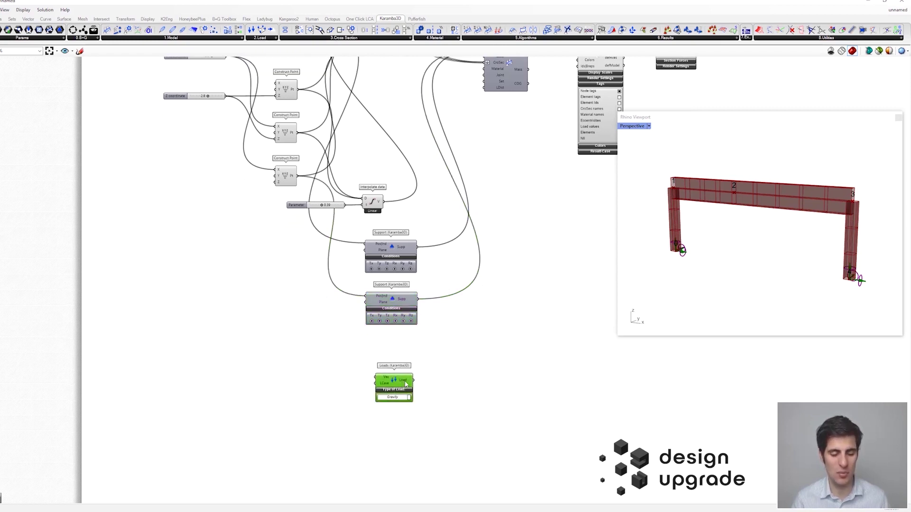
{"action": "right_click_drag", "start_coordinate": [428, 369], "coordinate": [431, 326]}
{"action": "scroll", "coordinate": [431, 326], "scroll_direction": "up", "scroll_amount": 3}
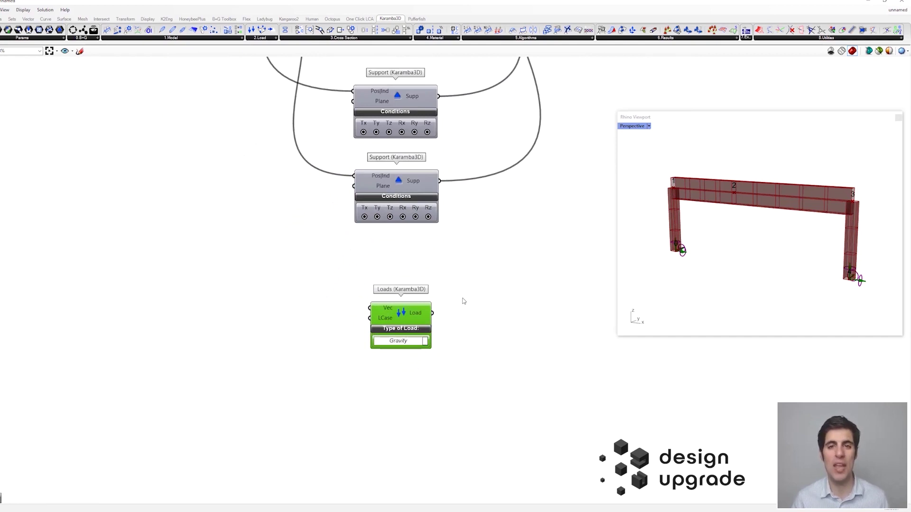
{"action": "left_click", "coordinate": [412, 346]}
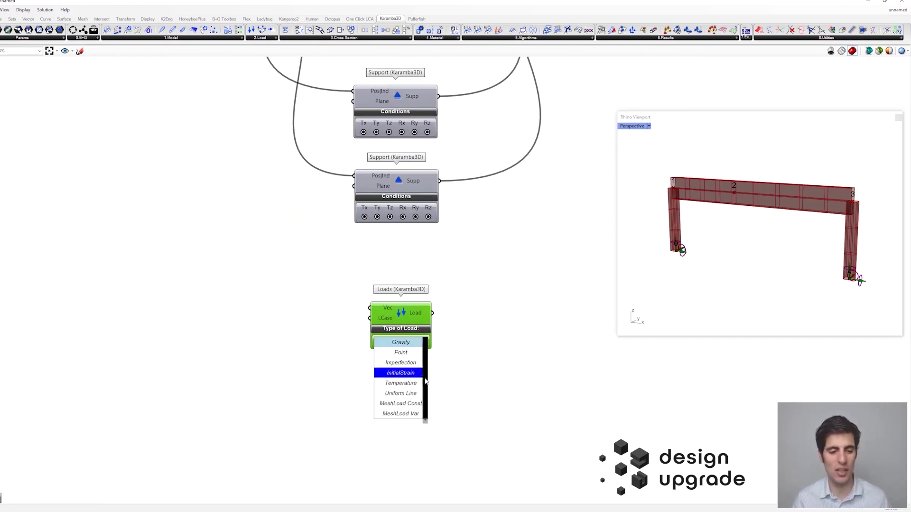
{"action": "left_click", "coordinate": [417, 395]}
{"action": "left_click_drag", "start_coordinate": [406, 331], "coordinate": [413, 341]}
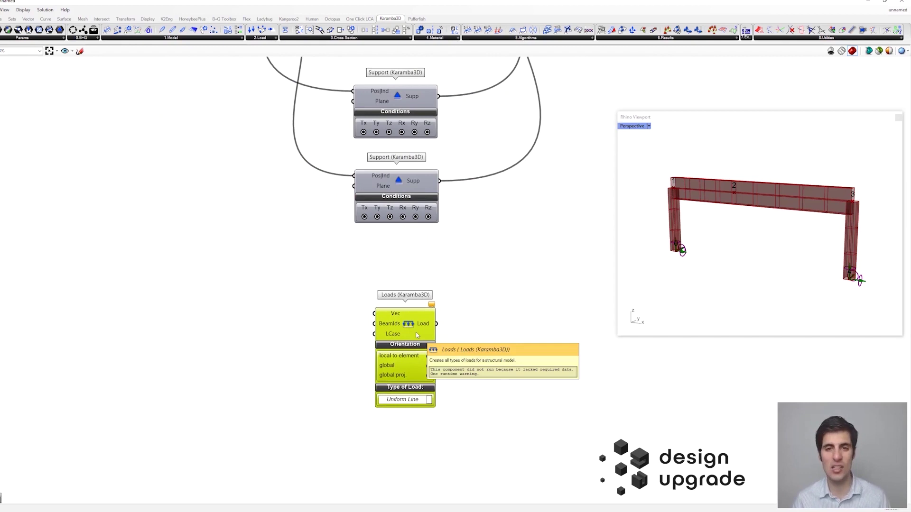
Step: Add a panel containing 0 and connect it to the Loads component's LCase input
{"action": "left_click", "coordinate": [332, 334]}
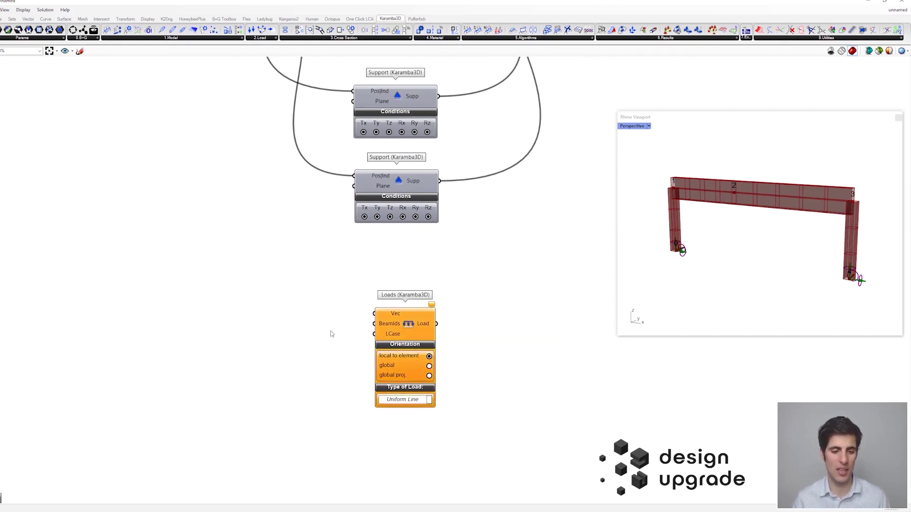
{"action": "double_click", "coordinate": [331, 334]}
{"action": "type", "text": "panel"}
{"action": "key", "text": "Return"}
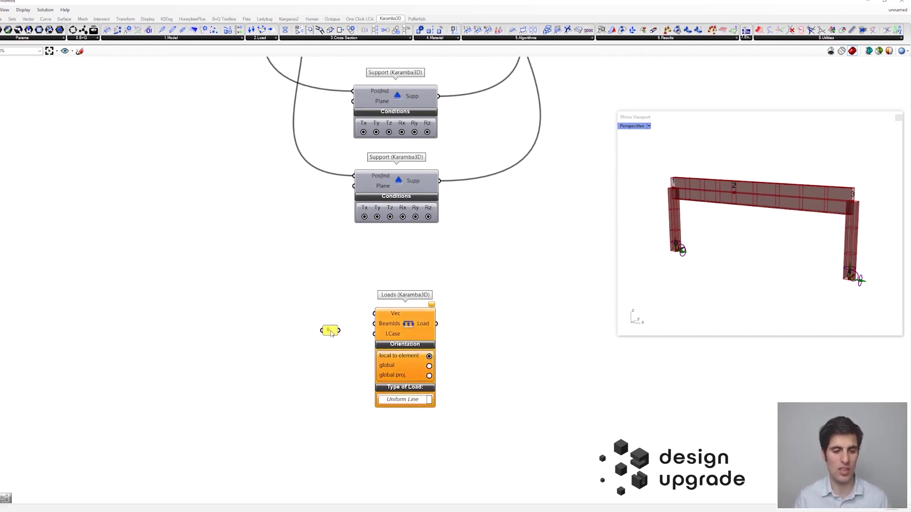
{"action": "mouse_move", "coordinate": [339, 330]}
{"action": "left_mouse_down"}
{"action": "mouse_move", "coordinate": [375, 334]}
{"action": "mouse_move", "coordinate": [343, 336]}
{"action": "left_mouse_up"}
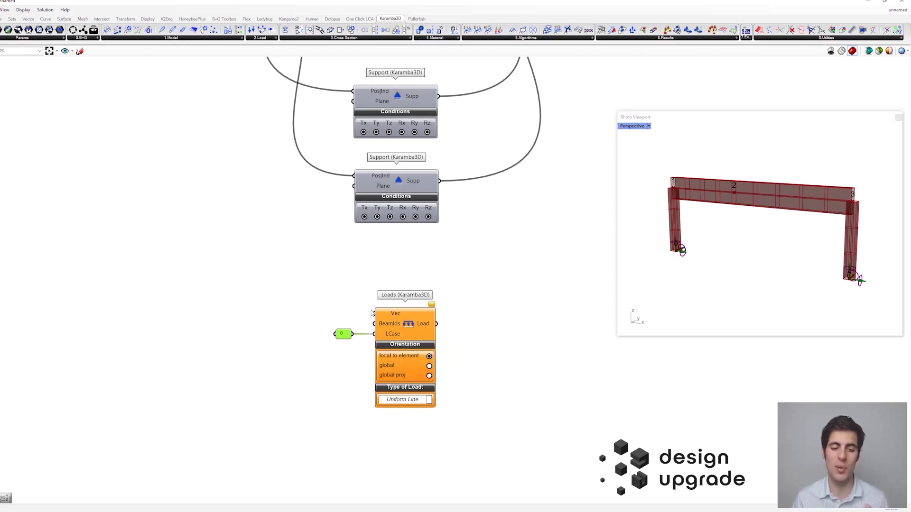
{"action": "right_click_drag", "start_coordinate": [364, 312], "coordinate": [382, 306]}
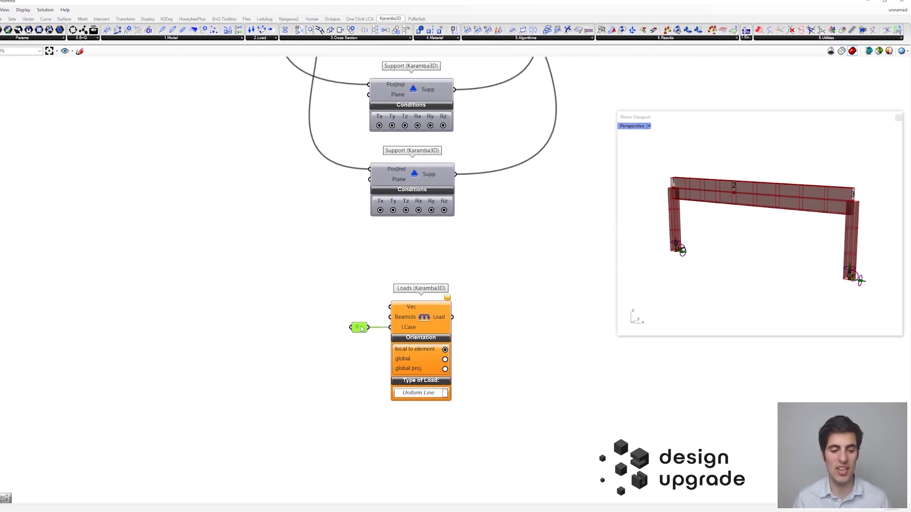
{"action": "left_click_drag", "start_coordinate": [359, 328], "coordinate": [362, 327]}
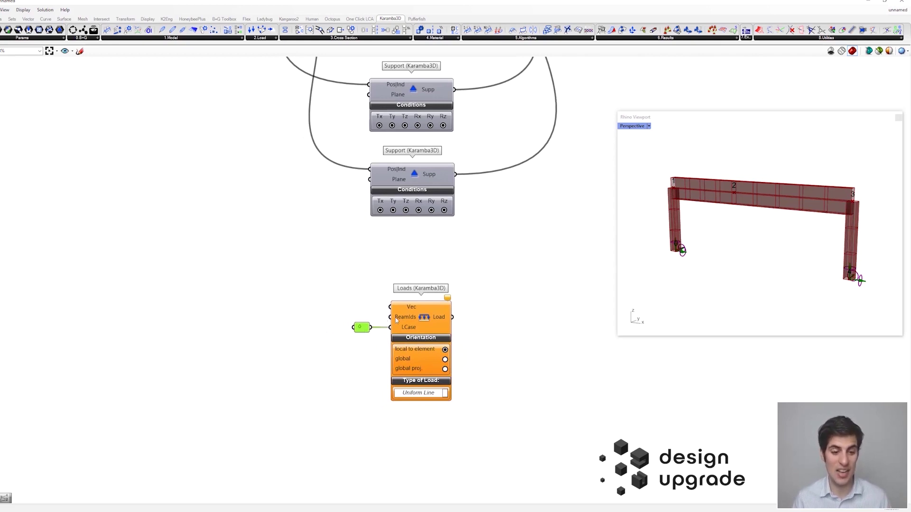
Step: Add a panel near the Loads component listing Beam 1 and Beam 2 on separate lines
{"action": "mouse_move", "coordinate": [400, 321]}
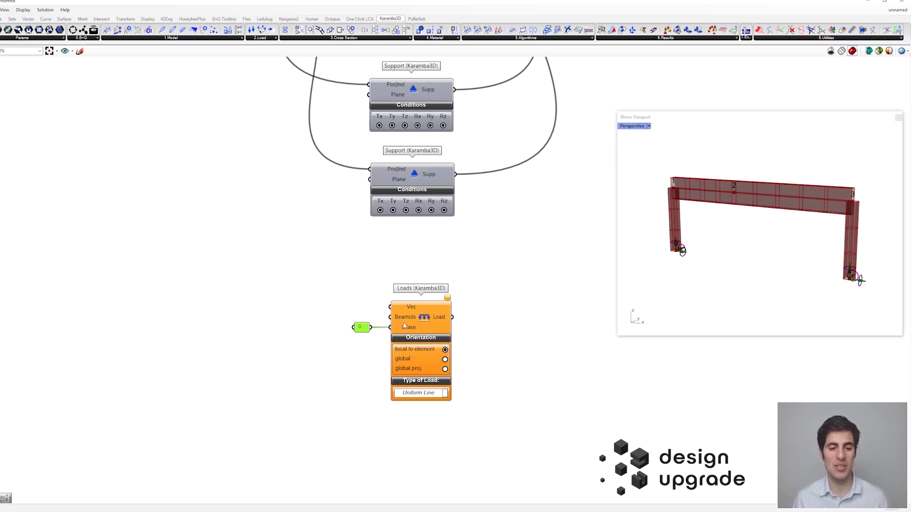
{"action": "mouse_move", "coordinate": [407, 305]}
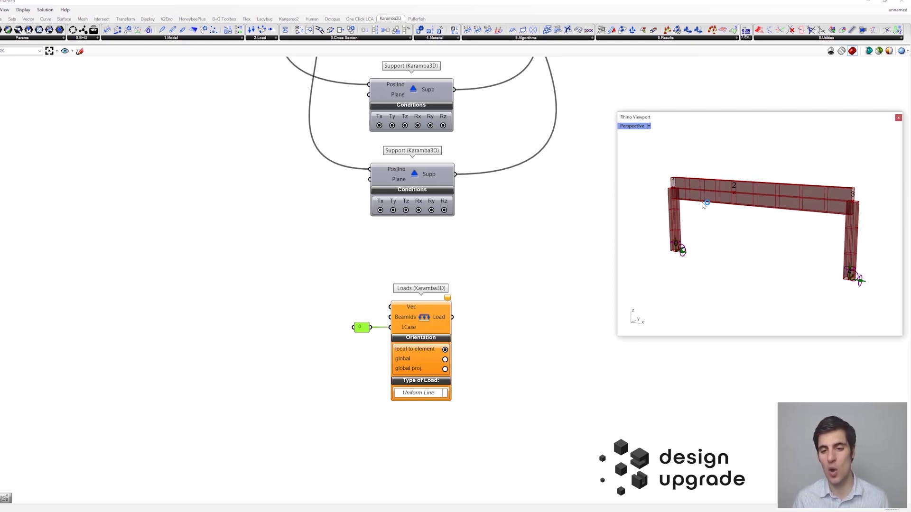
{"action": "right_click_drag", "start_coordinate": [702, 203], "coordinate": [702, 205]}
{"action": "left_click_drag", "start_coordinate": [817, 235], "coordinate": [702, 154]}
{"action": "left_click", "coordinate": [356, 276]}
{"action": "double_click", "coordinate": [356, 276]}
{"action": "type", "text": "panel"}
{"action": "key", "text": "Return"}
{"action": "double_click", "coordinate": [359, 278]}
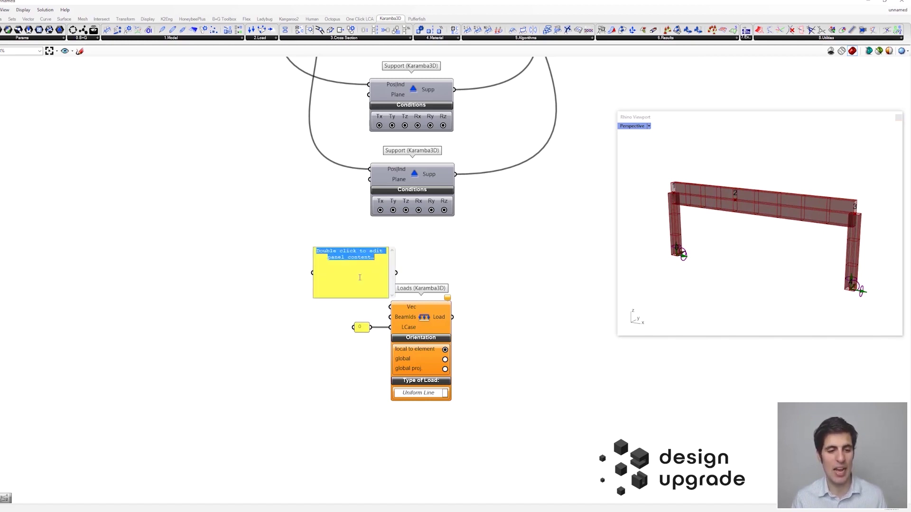
{"action": "type", "text": "Beam"}
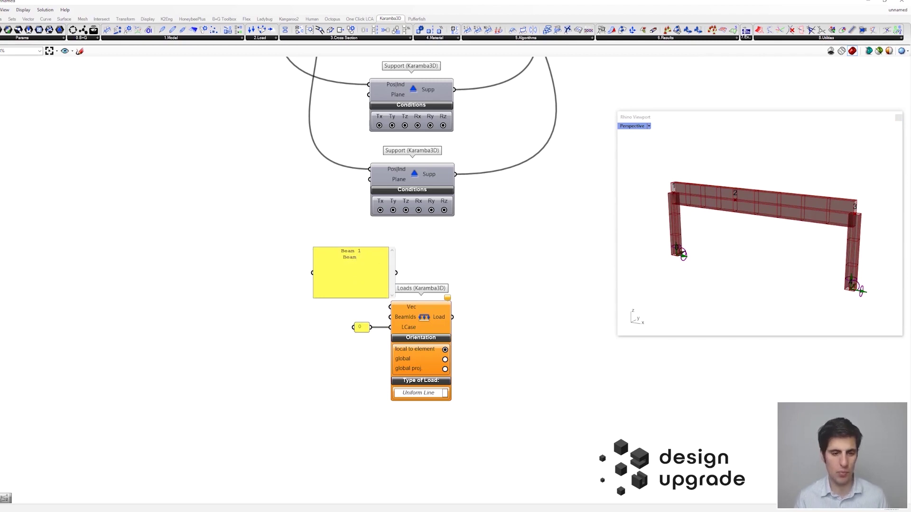
{"action": "type", "text": "1 Beam 2"}
Step: Make the beam name panel output each line as a separate item and connect it to Loads' BeamIds input
{"action": "left_click_drag", "start_coordinate": [382, 269], "coordinate": [385, 319]}
{"action": "right_click", "coordinate": [364, 269]}
{"action": "left_click", "coordinate": [390, 293]}
{"action": "left_click_drag", "start_coordinate": [357, 283], "coordinate": [326, 327]}
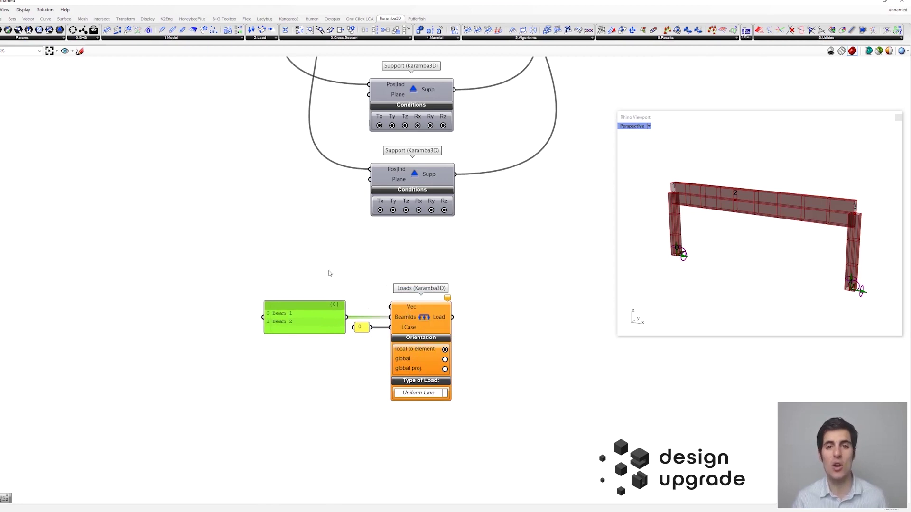
Step: Add a Unit Z vector component above the beam name panel
{"action": "double_click", "coordinate": [293, 241]}
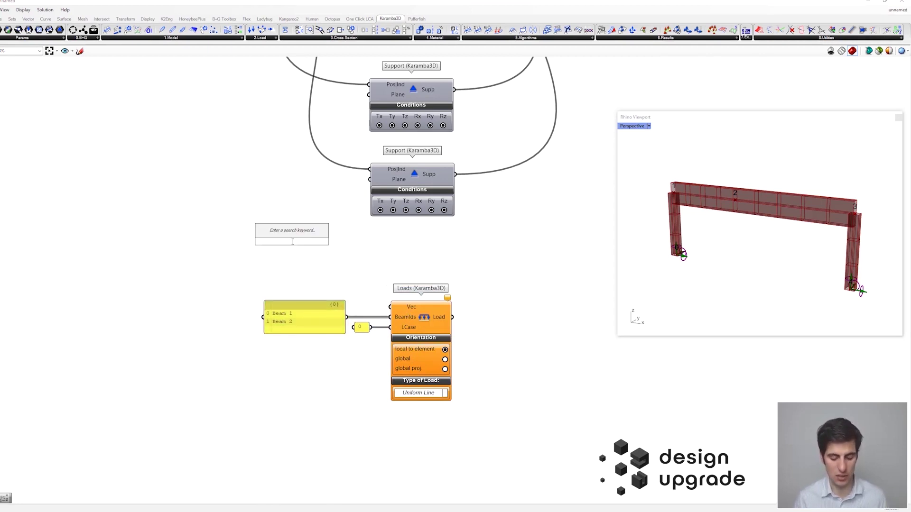
{"action": "type", "text": "z"}
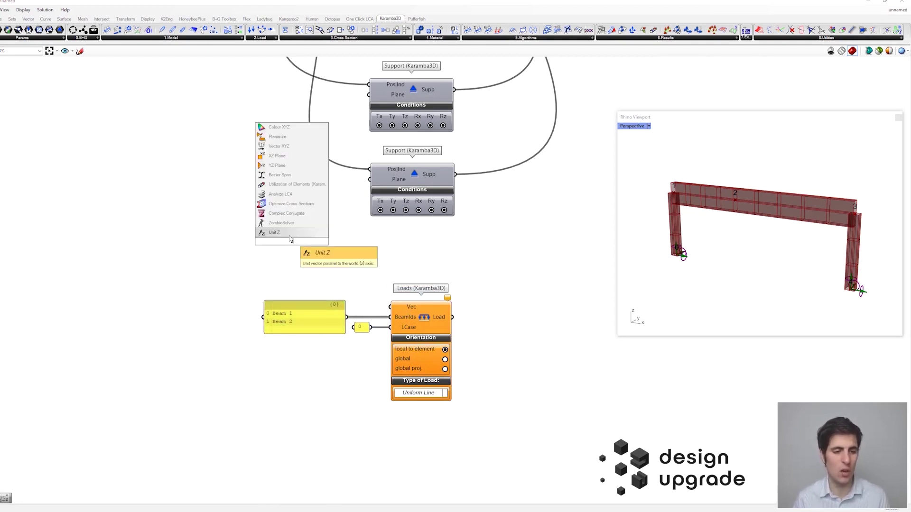
{"action": "key", "text": "Return"}
{"action": "left_click_drag", "start_coordinate": [293, 243], "coordinate": [317, 265]}
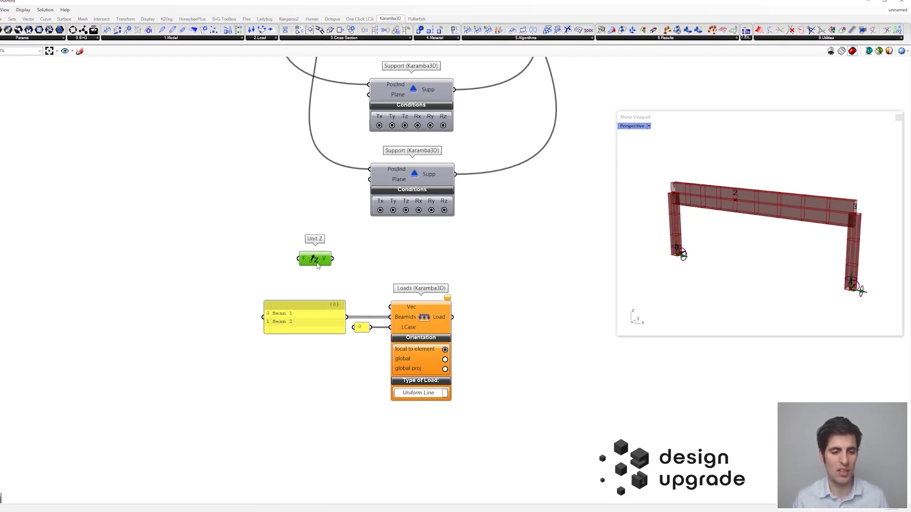
Step: Add a number slider set to 10 and connect it to Unit Z's Factor input
{"action": "double_click", "coordinate": [244, 248]}
{"action": "type", "text": "10"}
{"action": "key", "text": "Return"}
{"action": "left_click_drag", "start_coordinate": [245, 250], "coordinate": [300, 265]}
{"action": "left_click_drag", "start_coordinate": [243, 255], "coordinate": [230, 261]}
{"action": "left_click_drag", "start_coordinate": [313, 267], "coordinate": [297, 267]}
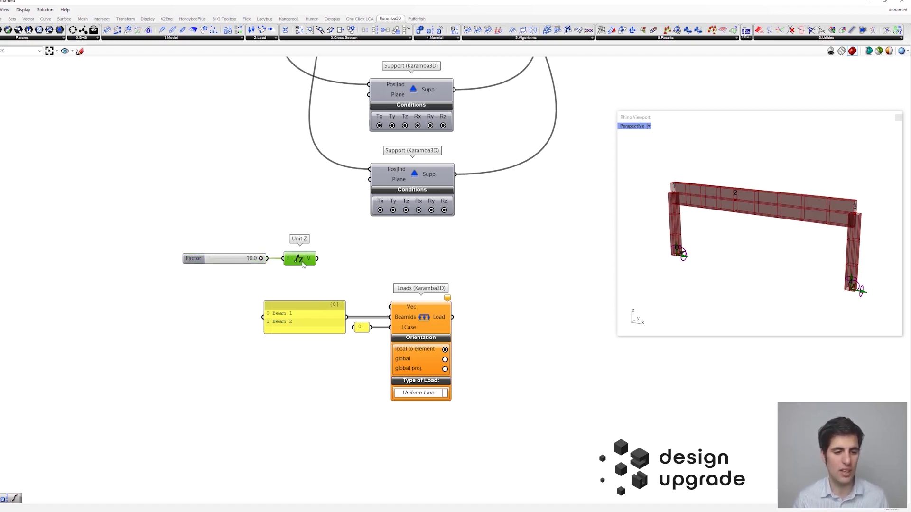
Step: Route the Unit Z vector through a Reverse component into Loads' Vec input and set the load orientation to global
{"action": "double_click", "coordinate": [338, 259]}
{"action": "type", "text": "reverse"}
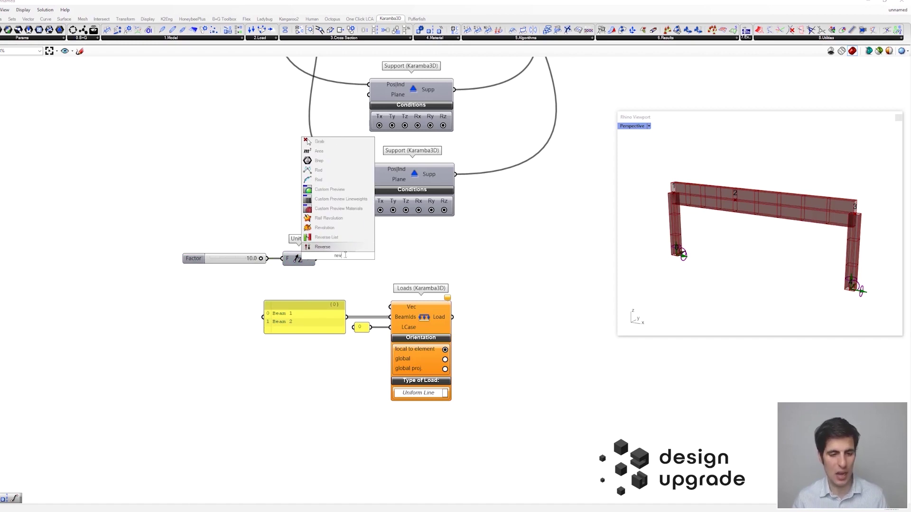
{"action": "key", "text": "Return"}
{"action": "left_click_drag", "start_coordinate": [316, 258], "coordinate": [390, 306]}
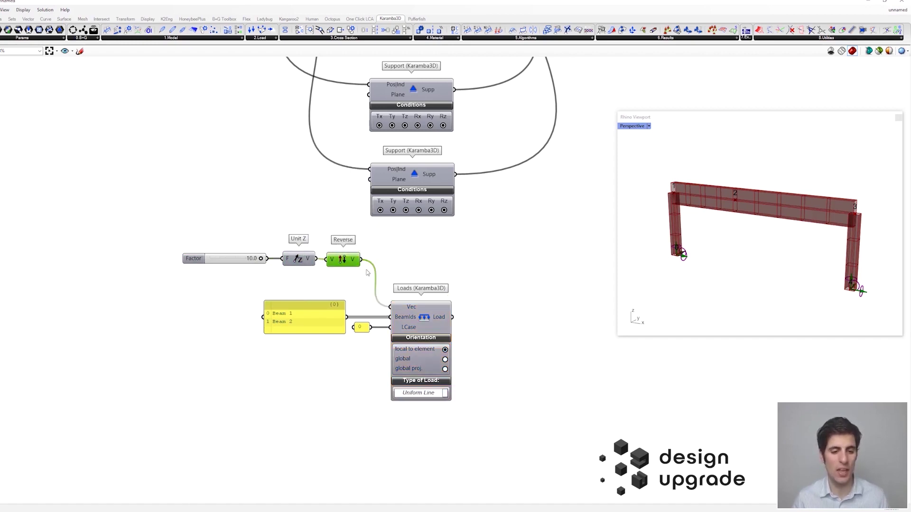
{"action": "left_click_drag", "start_coordinate": [343, 261], "coordinate": [344, 261]}
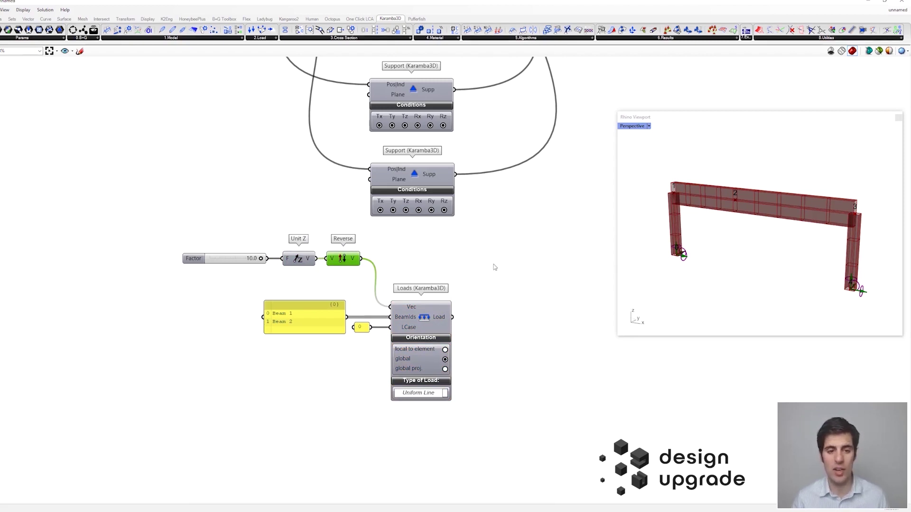
Step: Connect the Loads component's Load output to Assemble Model's Load input
{"action": "scroll", "coordinate": [458, 333], "scroll_direction": "down", "scroll_amount": 4}
{"action": "right_click_drag", "start_coordinate": [458, 339], "coordinate": [452, 357]}
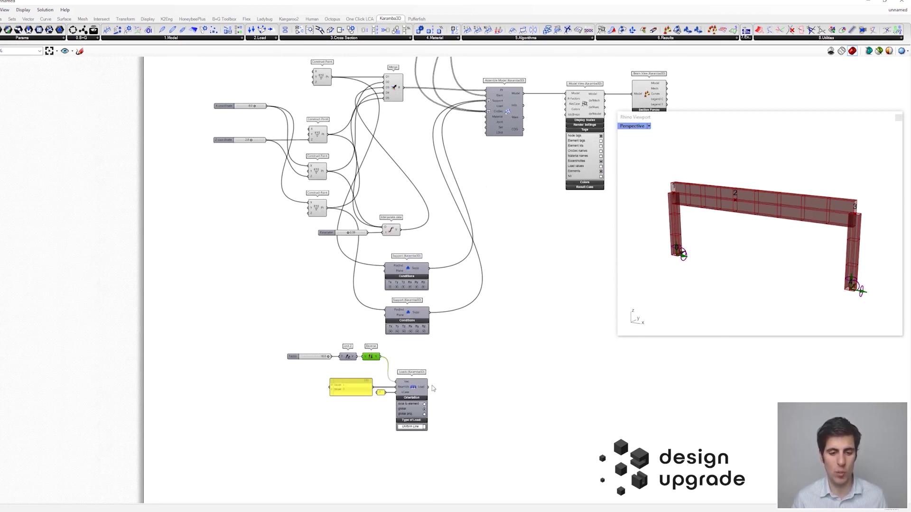
{"action": "left_click_drag", "start_coordinate": [430, 389], "coordinate": [486, 107]}
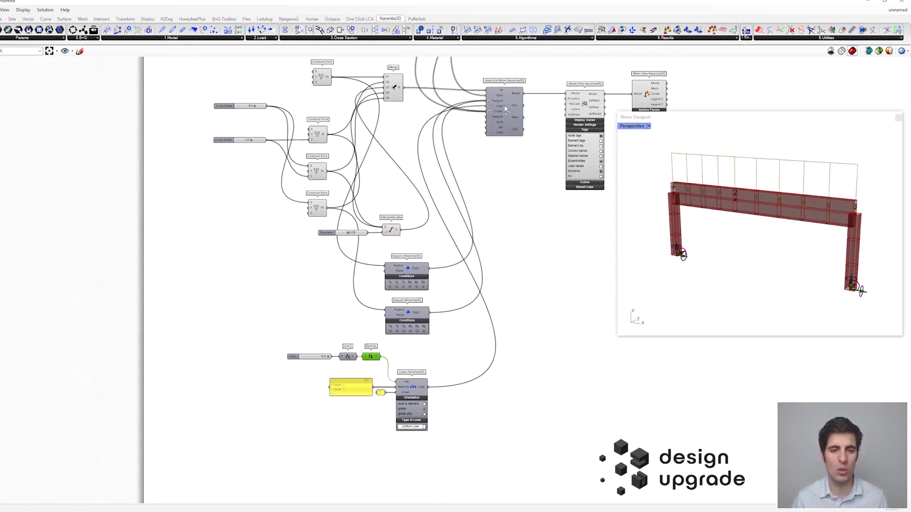
{"action": "right_click_drag", "start_coordinate": [528, 108], "coordinate": [509, 110]}
Step: Enable the Load values tag in the Model View component
{"action": "mouse_move", "coordinate": [740, 185]}
{"action": "right_mouse_down"}
{"action": "mouse_move", "coordinate": [746, 199]}
{"action": "mouse_move", "coordinate": [745, 188]}
{"action": "right_mouse_up"}
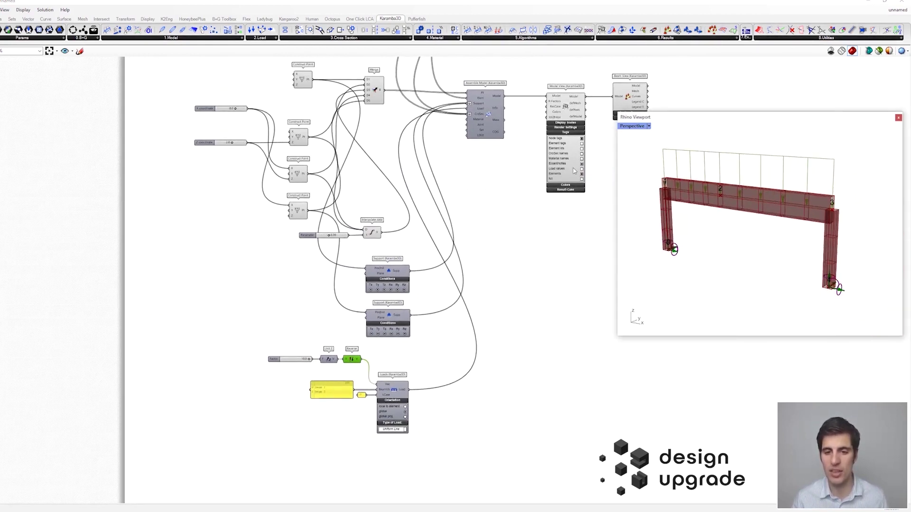
{"action": "scroll", "coordinate": [571, 178], "scroll_direction": "up", "scroll_amount": 3}
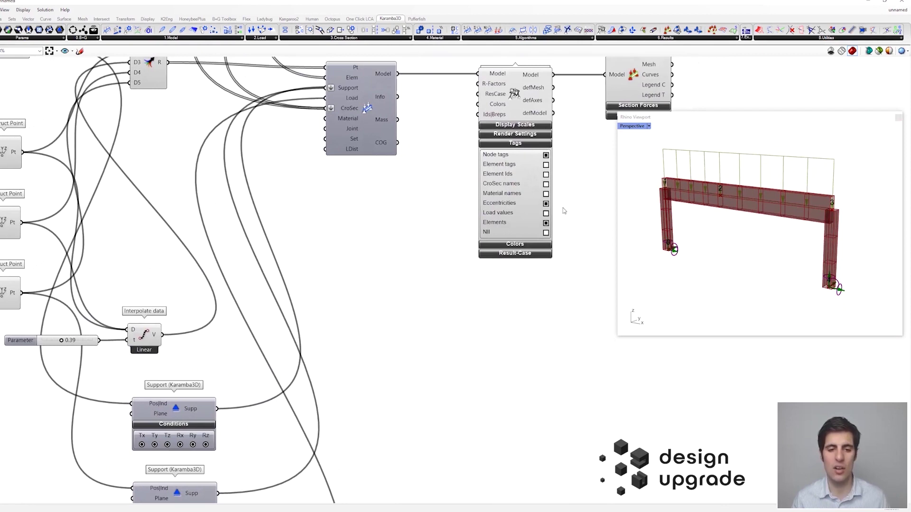
{"action": "left_click", "coordinate": [545, 213]}
{"action": "scroll", "coordinate": [580, 233], "scroll_direction": "down", "scroll_amount": 2}
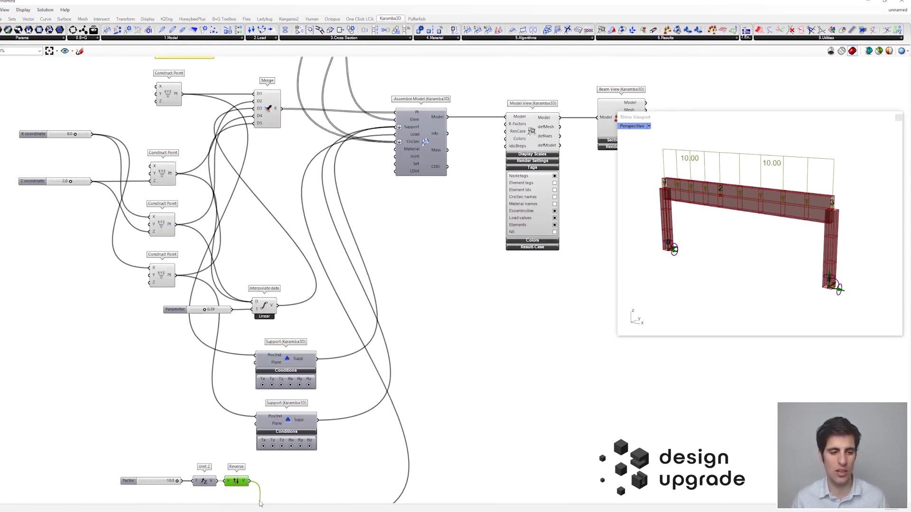
Step: Duplicate the whole uniform load group, including its slider, Unit Z, Reverse, panels and Loads component, below the original
{"action": "right_click_drag", "start_coordinate": [171, 458], "coordinate": [220, 351]}
{"action": "mouse_move", "coordinate": [228, 374]}
{"action": "left_mouse_down"}
{"action": "mouse_move", "coordinate": [191, 375]}
{"action": "mouse_move", "coordinate": [237, 375]}
{"action": "left_mouse_up"}
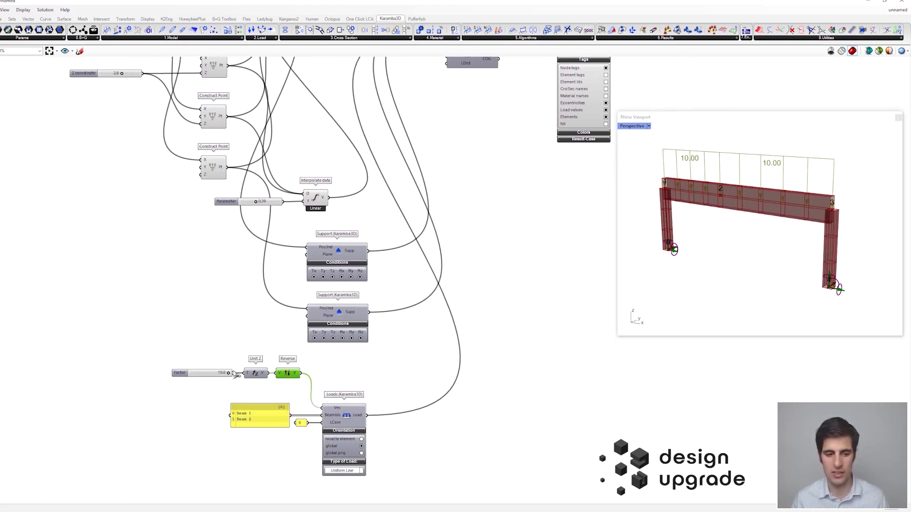
{"action": "right_click_drag", "start_coordinate": [422, 420], "coordinate": [494, 318]}
{"action": "left_click_drag", "start_coordinate": [508, 418], "coordinate": [240, 254]}
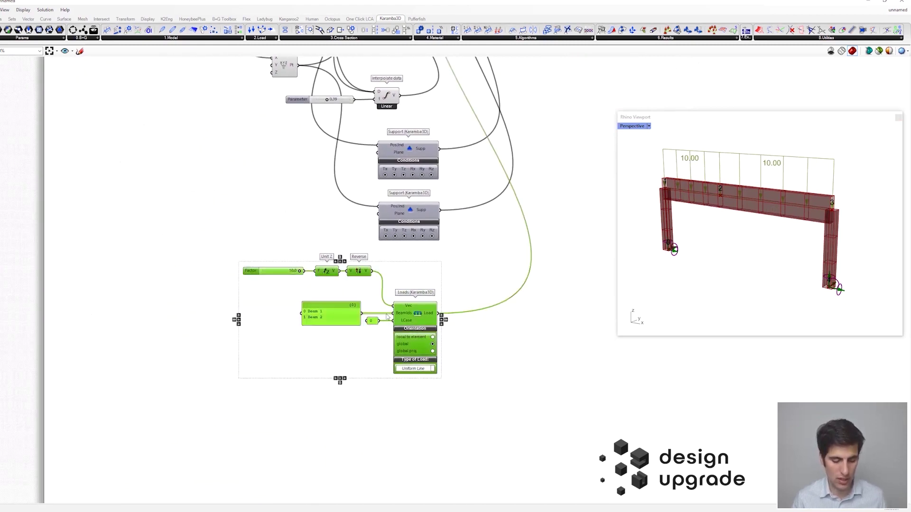
{"action": "key", "text": "ctrl+c"}
{"action": "key", "text": "ctrl+v"}
{"action": "left_click_drag", "start_coordinate": [386, 232], "coordinate": [350, 385]}
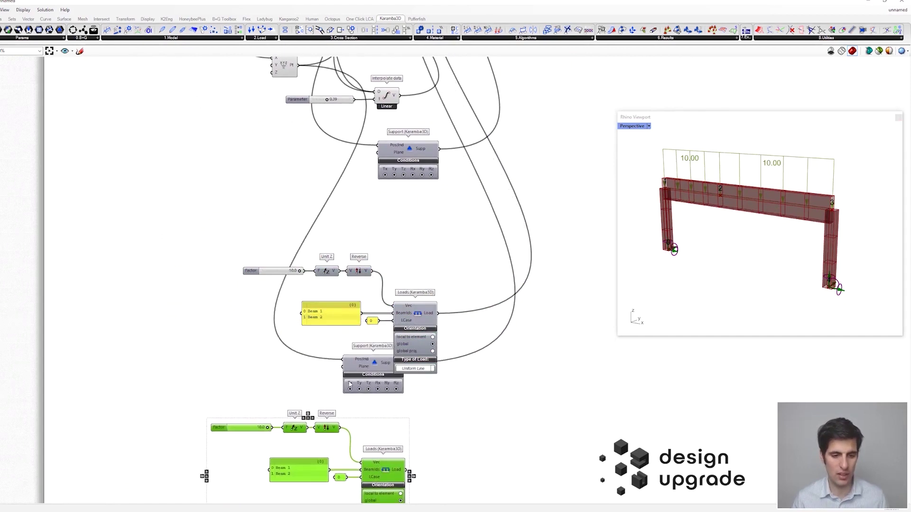
Step: Delete the Support component overlapped by the Loads component and move the duplicated load group directly below the original
{"action": "left_click", "coordinate": [350, 384]}
{"action": "key", "text": "Delete"}
{"action": "right_click_drag", "start_coordinate": [397, 399], "coordinate": [439, 275]}
{"action": "left_click_drag", "start_coordinate": [494, 432], "coordinate": [250, 267]}
{"action": "left_click_drag", "start_coordinate": [418, 335], "coordinate": [447, 313]}
{"action": "left_click", "coordinate": [544, 246]}
{"action": "scroll", "coordinate": [422, 285], "scroll_direction": "up", "scroll_amount": 1}
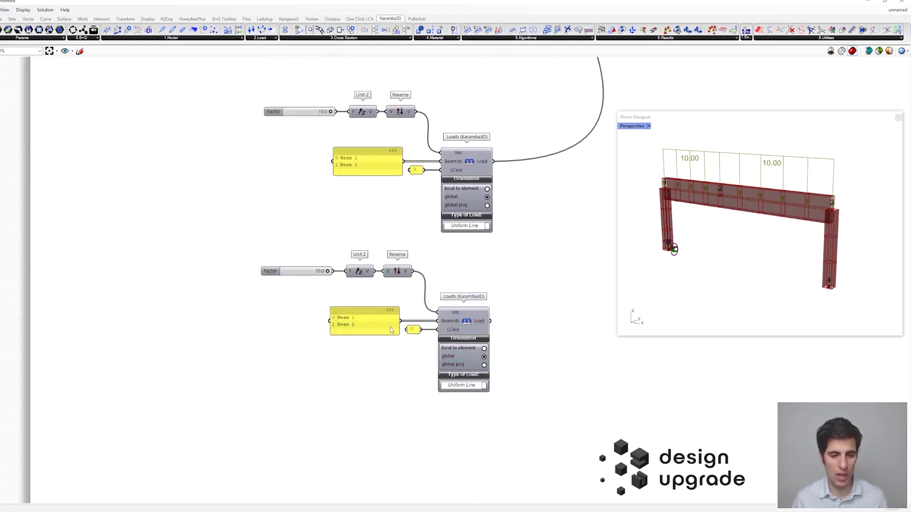
Step: Set the duplicated load's LCase panel to 1 and its BeamIds panel to Column 1
{"action": "double_click", "coordinate": [413, 331]}
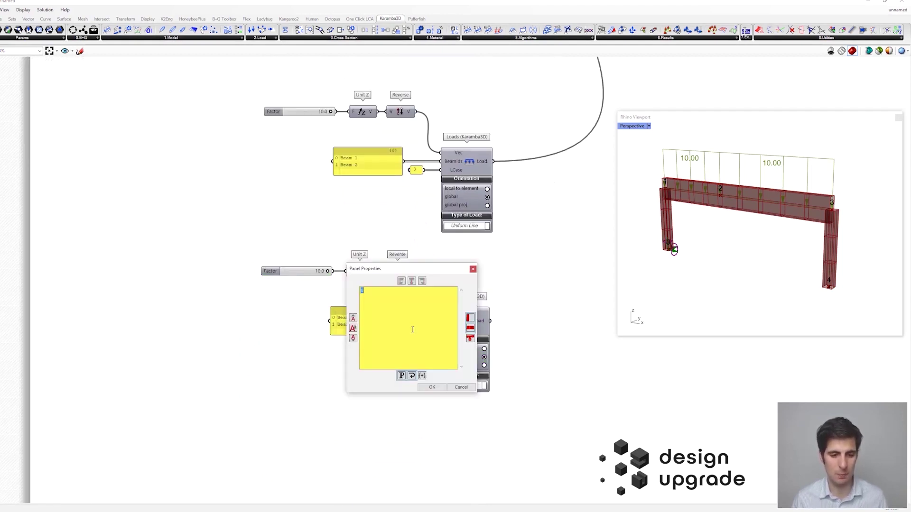
{"action": "type", "text": "1"}
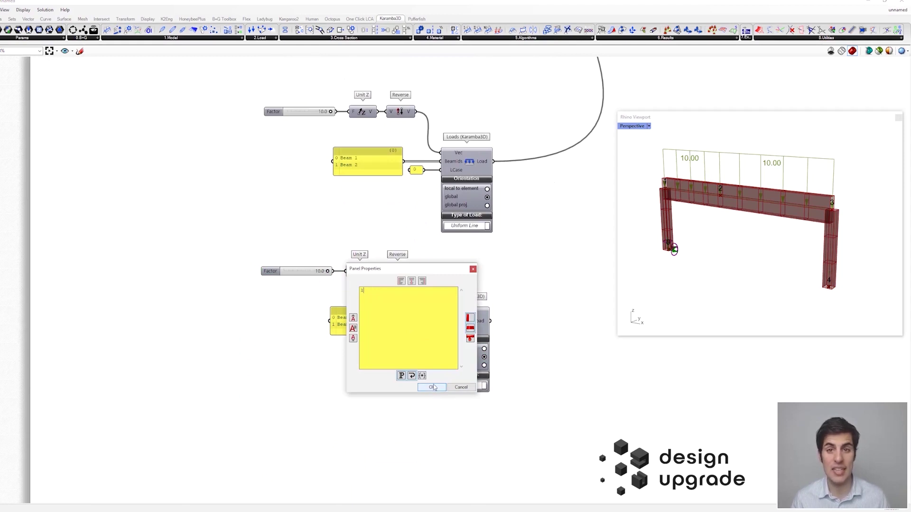
{"action": "left_click", "coordinate": [434, 387]}
{"action": "double_click", "coordinate": [364, 333]}
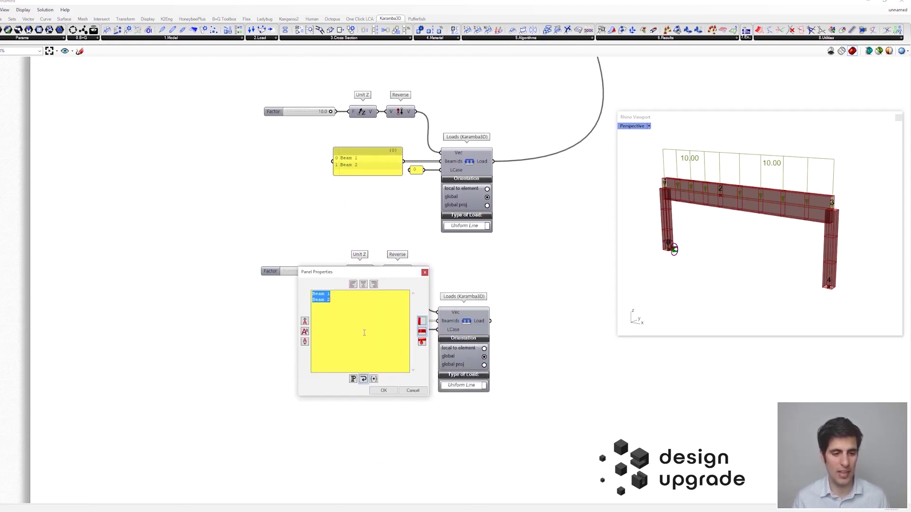
{"action": "type", "text": "Column"}
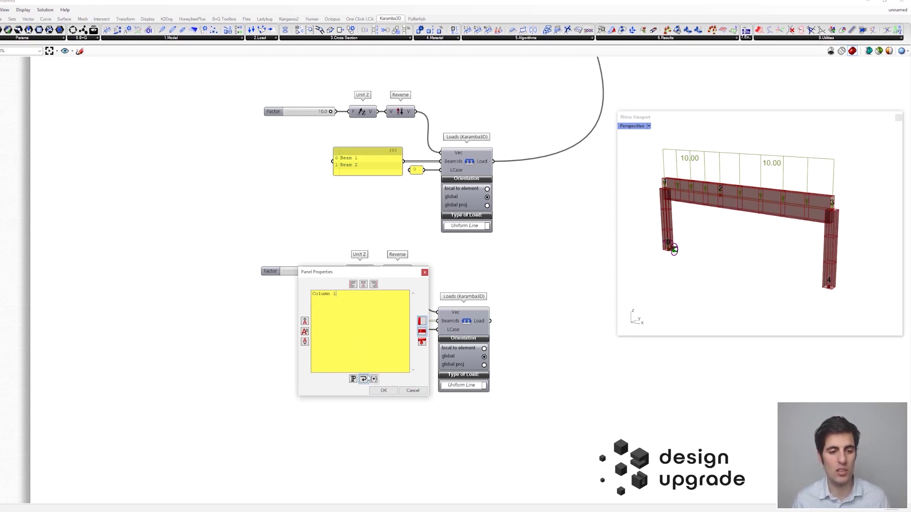
{"action": "left_click", "coordinate": [383, 390]}
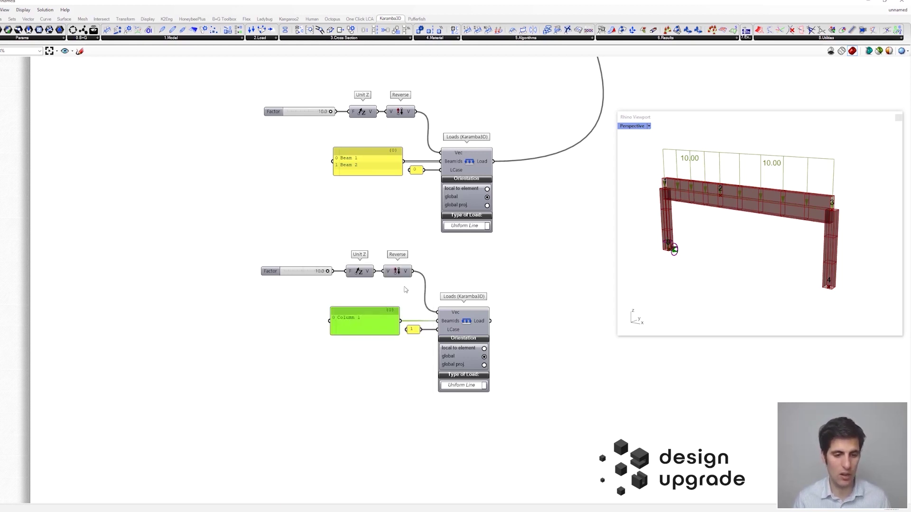
Step: Replace the duplicated group's slider, Unit Z and Reverse components with a new number slider set to 5.0 in the range 0 to 10
{"action": "left_click_drag", "start_coordinate": [403, 290], "coordinate": [316, 242]}
{"action": "key", "text": "Delete"}
{"action": "double_click", "coordinate": [316, 242]}
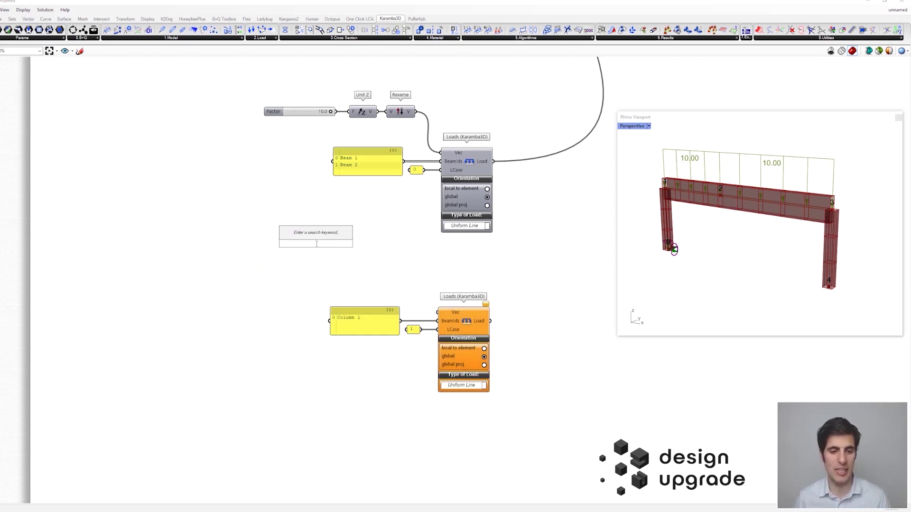
{"action": "type", "text": "0"}
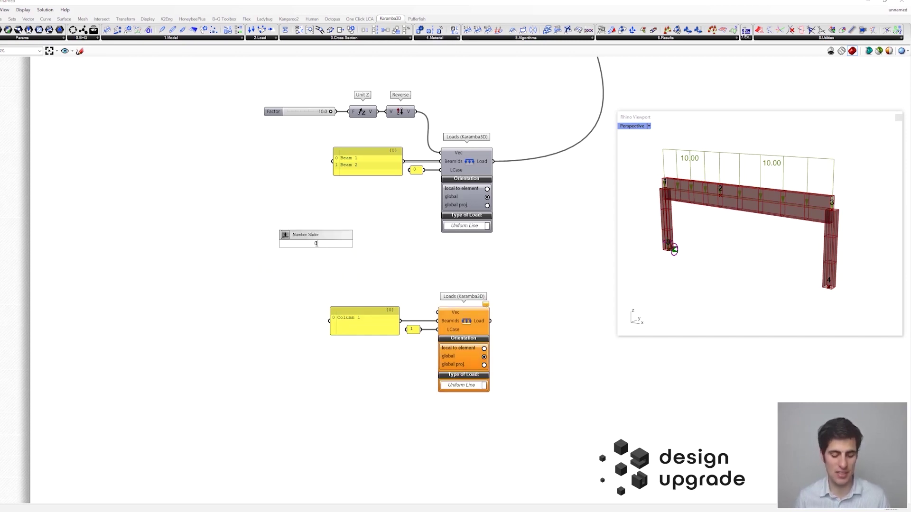
{"action": "type", "text": "<5<10"}
{"action": "key", "text": "Return"}
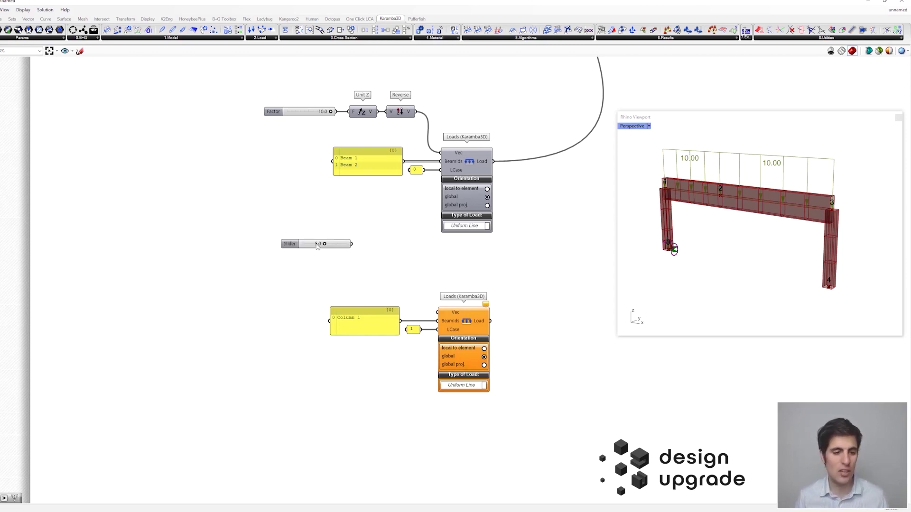
{"action": "left_click_drag", "start_coordinate": [290, 244], "coordinate": [267, 263]}
Step: Add a Unit X component, feed the new slider into its factor, and connect its vector to the second Loads component's Vec input
{"action": "double_click", "coordinate": [375, 267]}
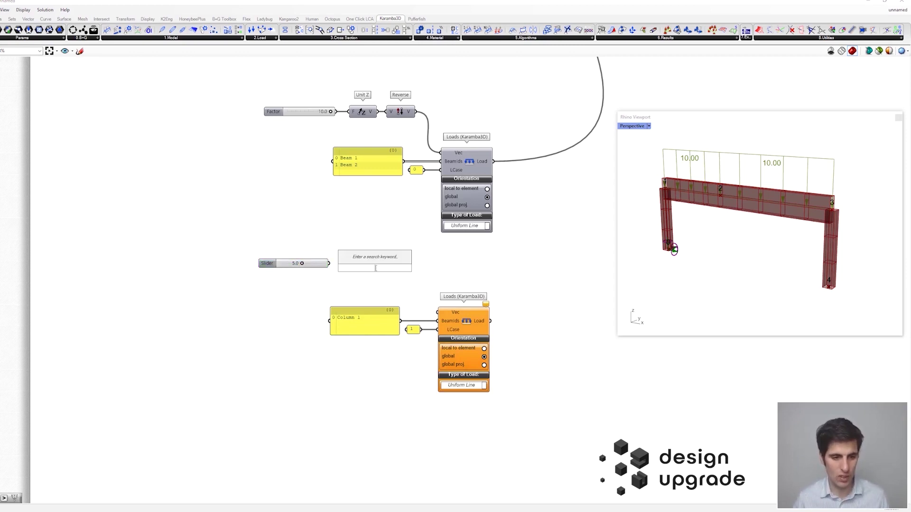
{"action": "type", "text": "x"}
{"action": "key", "text": "Return"}
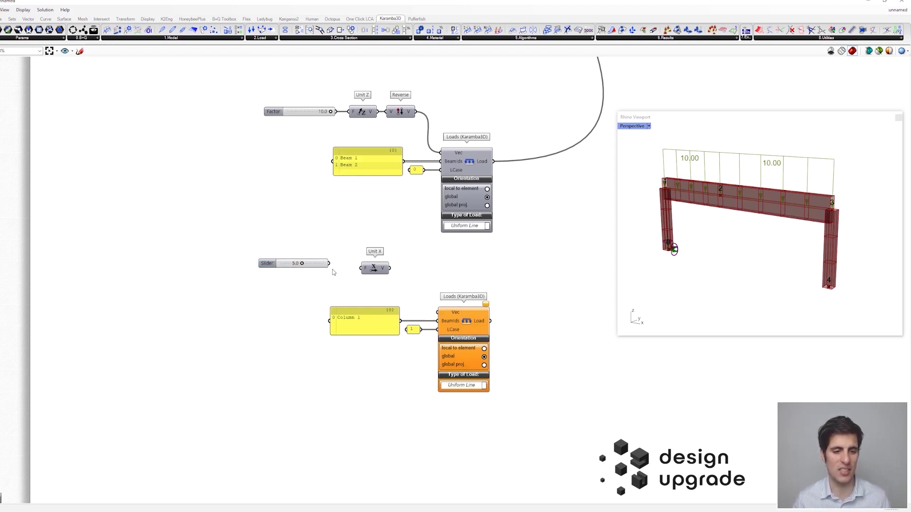
{"action": "left_click_drag", "start_coordinate": [363, 268], "coordinate": [335, 271]}
{"action": "left_click_drag", "start_coordinate": [391, 269], "coordinate": [438, 312]}
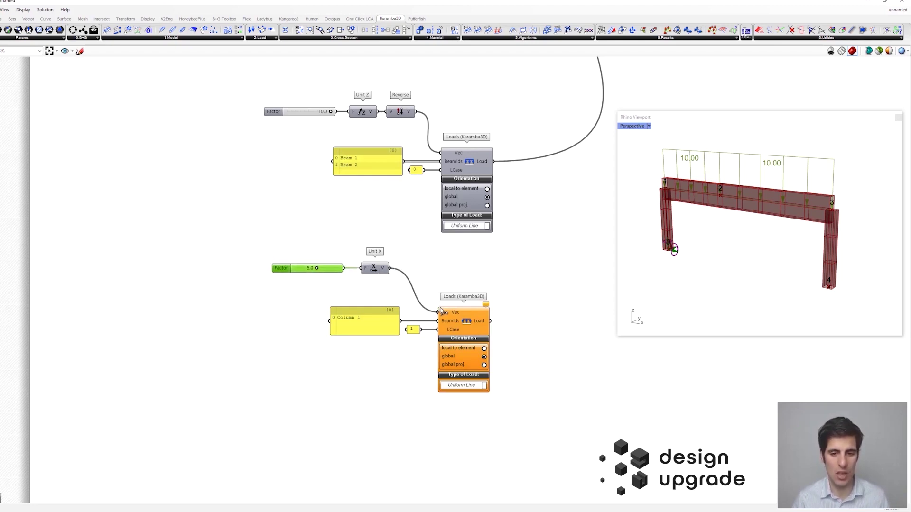
Step: Connect the second Loads output to Assemble Model's Load input alongside the first, and flatten that input
{"action": "scroll", "coordinate": [542, 262], "scroll_direction": "down", "scroll_amount": 3}
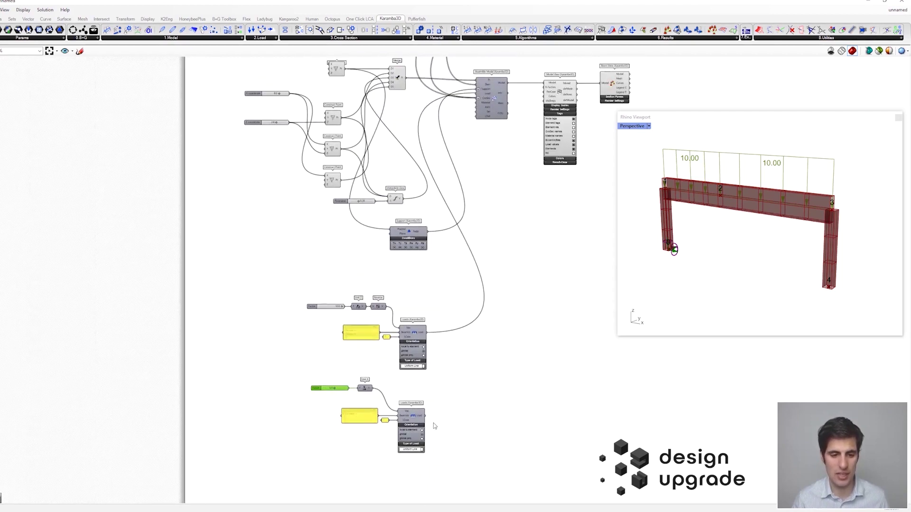
{"action": "left_click_drag", "start_coordinate": [429, 422], "coordinate": [484, 94]}
{"action": "scroll", "coordinate": [485, 95], "scroll_direction": "up", "scroll_amount": 2}
{"action": "scroll", "coordinate": [486, 97], "scroll_direction": "up", "scroll_amount": 3}
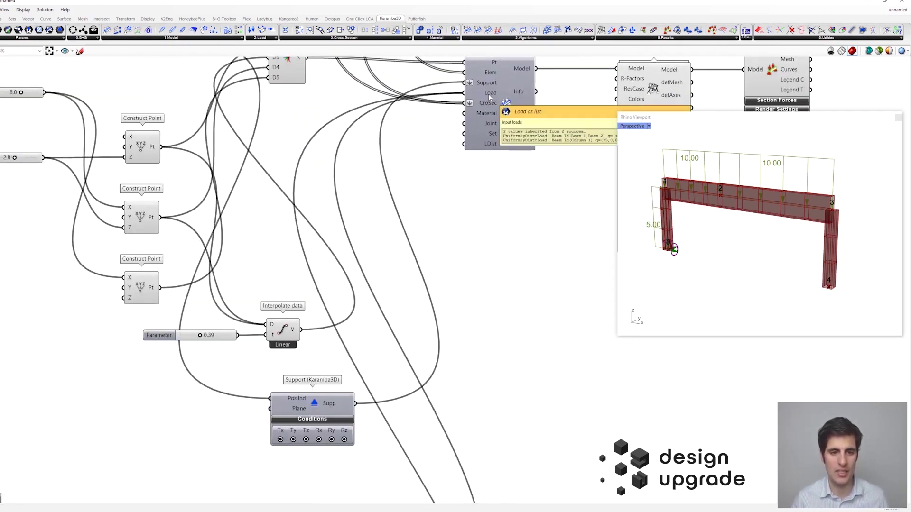
{"action": "right_click", "coordinate": [489, 98]}
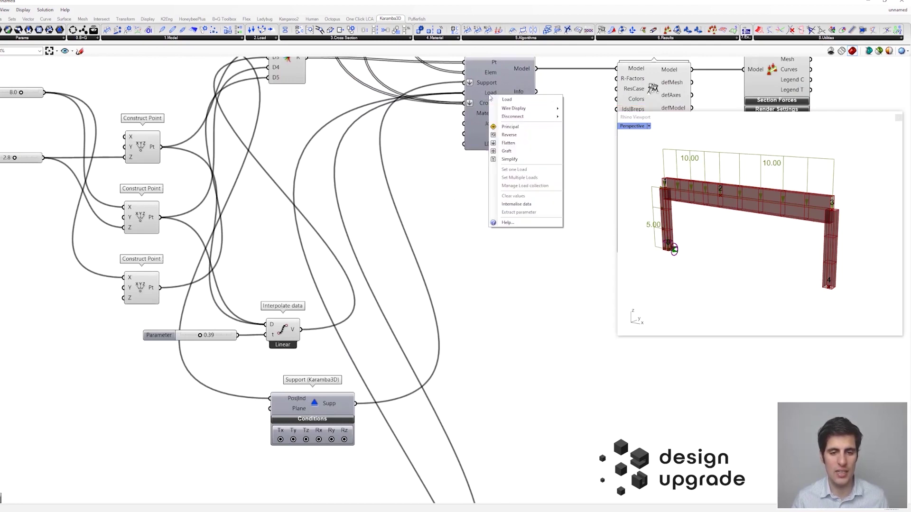
{"action": "left_click", "coordinate": [522, 146]}
Step: Expand Model View's result case settings, display LoadCase 0, switch to LoadCase 1, and return to LoadCase 0
{"action": "right_click_drag", "start_coordinate": [522, 145], "coordinate": [362, 168]}
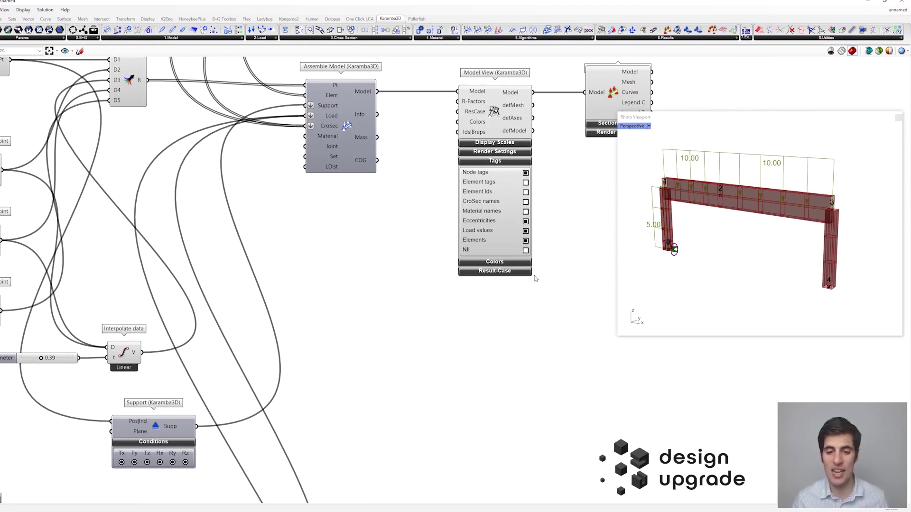
{"action": "left_click", "coordinate": [494, 271]}
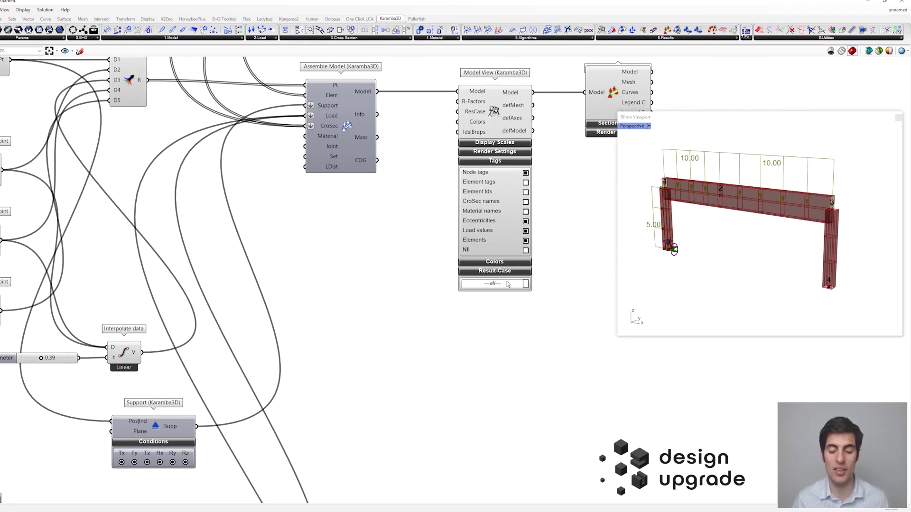
{"action": "left_click", "coordinate": [507, 289]}
{"action": "left_click", "coordinate": [507, 296]}
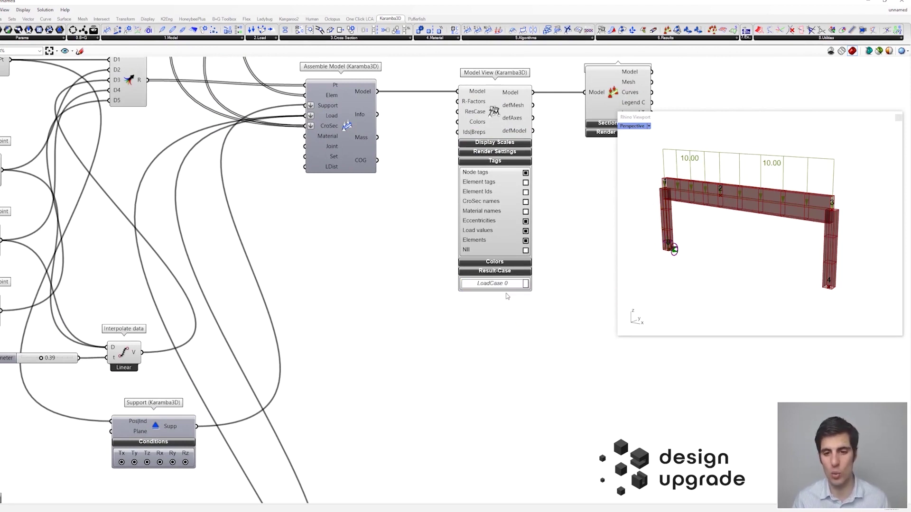
{"action": "left_click", "coordinate": [507, 289]}
{"action": "left_click", "coordinate": [500, 309]}
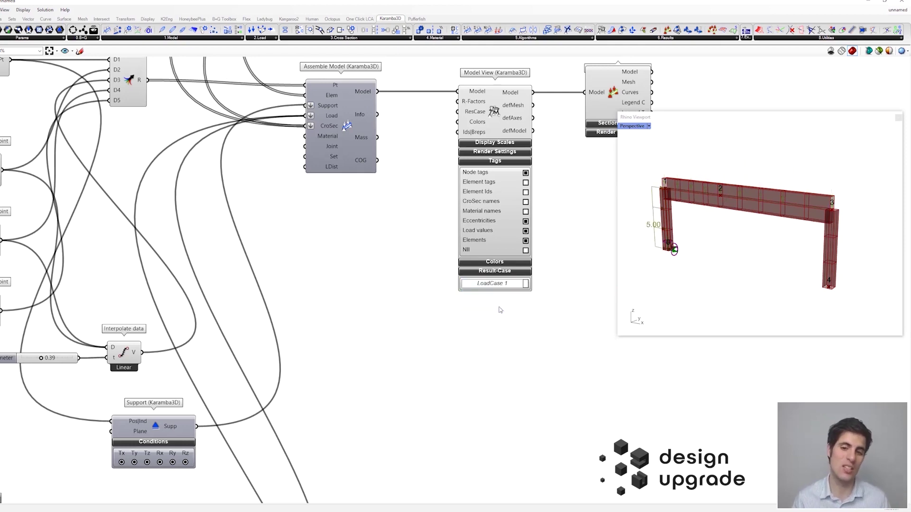
{"action": "left_click", "coordinate": [500, 289]}
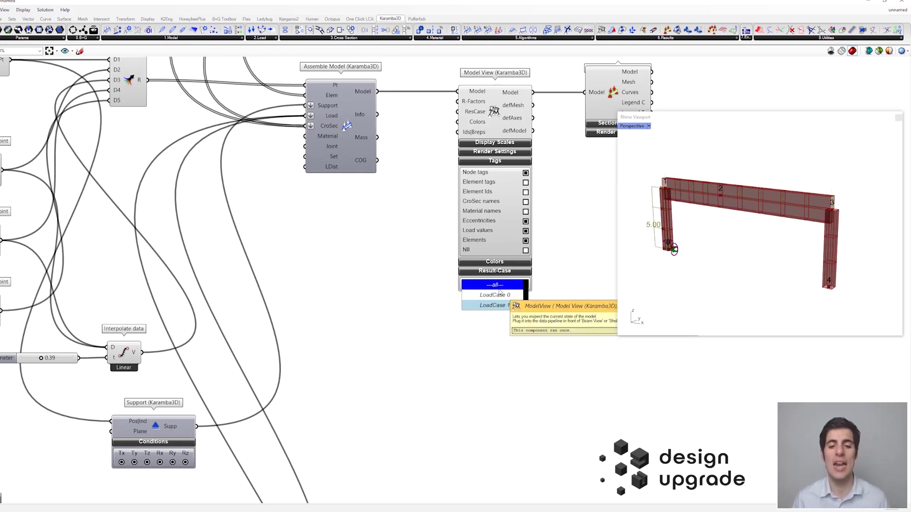
{"action": "left_click", "coordinate": [508, 296]}
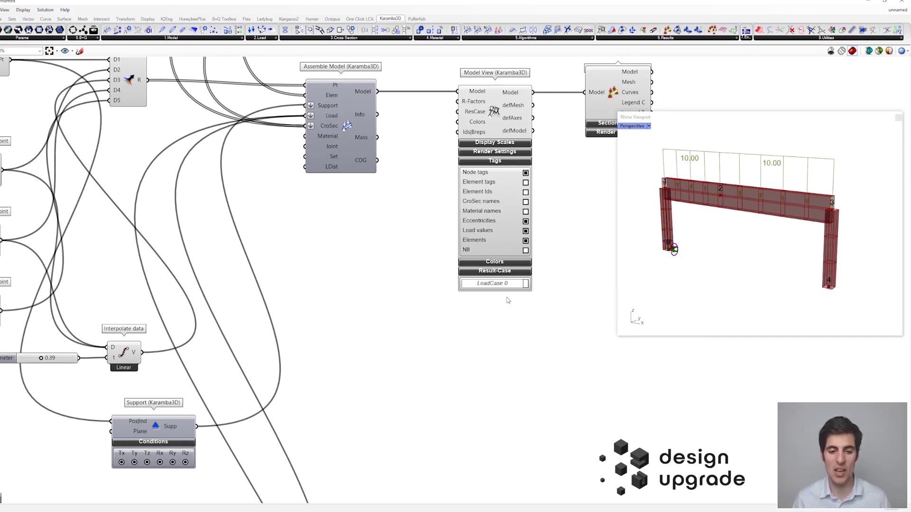
Step: Duplicate the Support component directly below the original, with all its fixed conditions
{"action": "scroll", "coordinate": [495, 323], "scroll_direction": "down", "scroll_amount": 3}
{"action": "right_click_drag", "start_coordinate": [494, 321], "coordinate": [525, 256]}
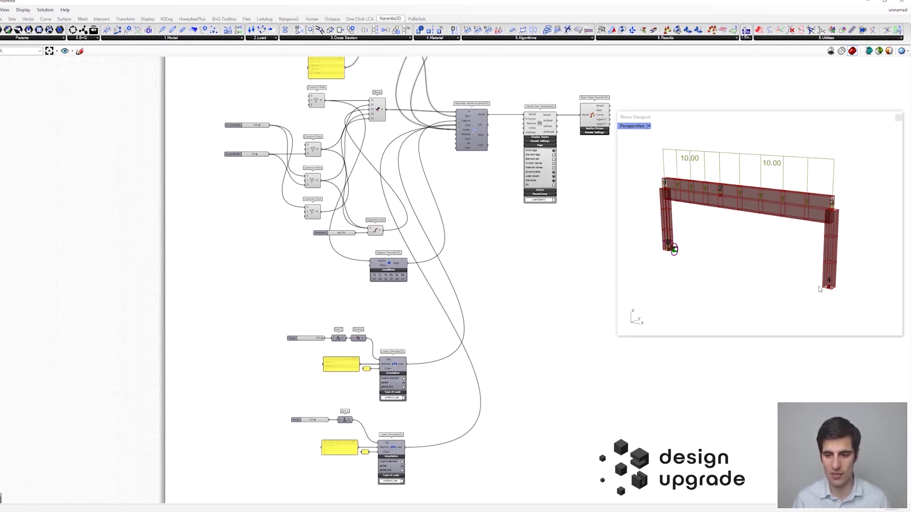
{"action": "right_click_drag", "start_coordinate": [361, 272], "coordinate": [377, 293]}
{"action": "scroll", "coordinate": [375, 292], "scroll_direction": "up", "scroll_amount": 2}
{"action": "left_click", "coordinate": [403, 285]}
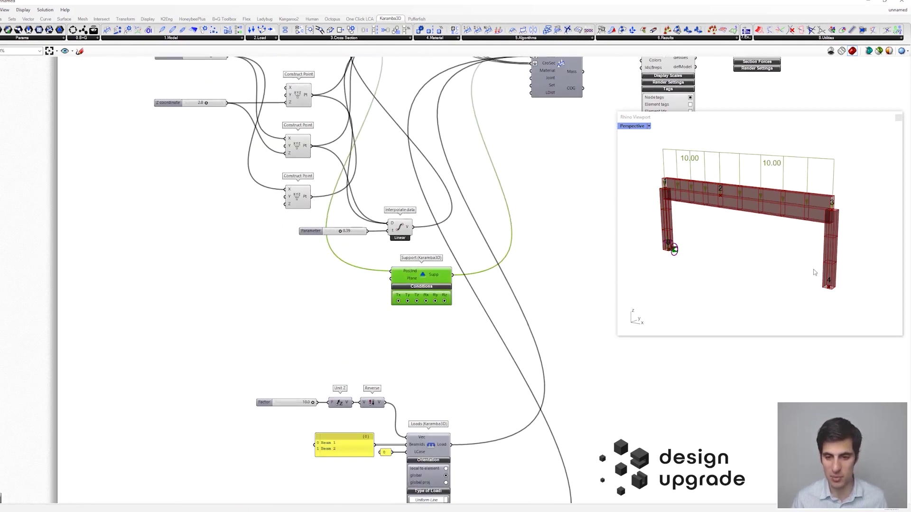
{"action": "left_click_drag", "start_coordinate": [797, 119], "coordinate": [795, 134]}
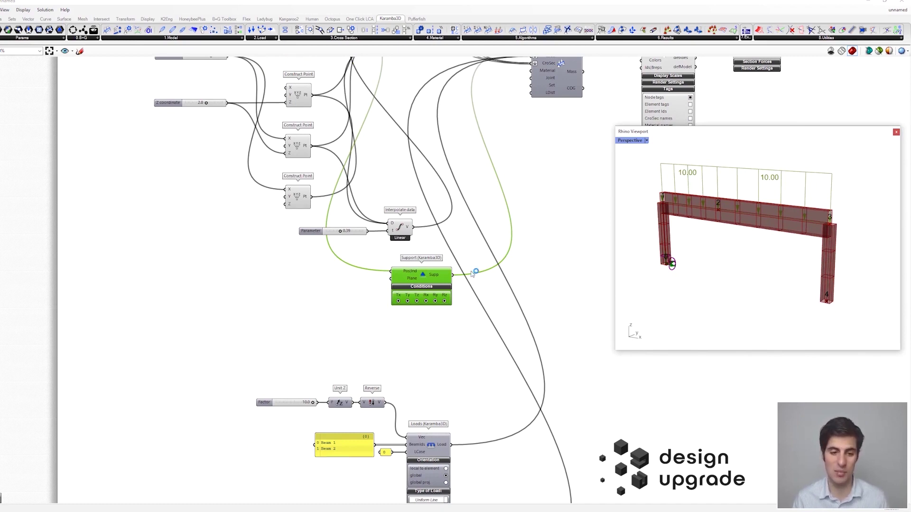
{"action": "left_click_drag", "start_coordinate": [432, 277], "coordinate": [428, 275]}
{"action": "mouse_move", "coordinate": [428, 275]}
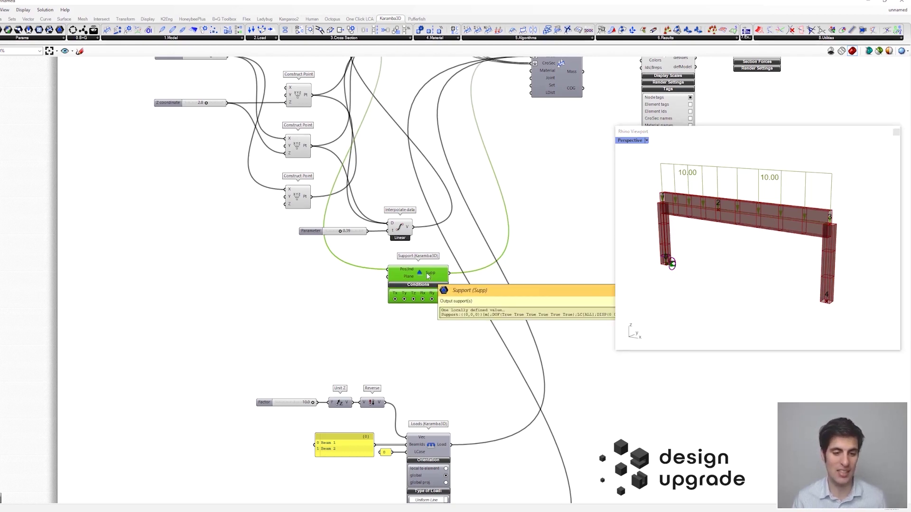
{"action": "left_click_drag", "start_coordinate": [428, 275], "coordinate": [428, 335], "text": "alt"}
Step: Connect the lowest Construct Point to the copied support's PosInd input and add its Supp output to Assemble Model's Support input
{"action": "right_click_drag", "start_coordinate": [349, 253], "coordinate": [375, 268]}
{"action": "left_click", "coordinate": [327, 223]}
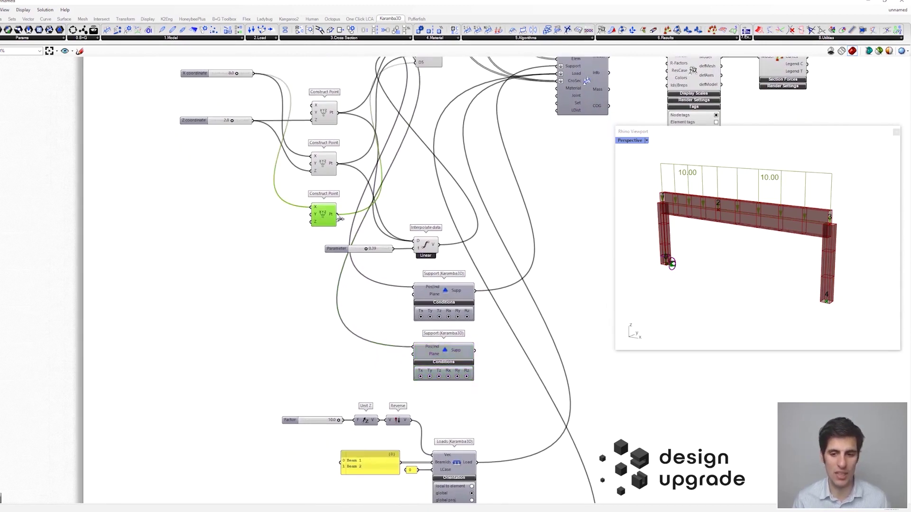
{"action": "left_click_drag", "start_coordinate": [339, 218], "coordinate": [412, 350]}
{"action": "right_click_drag", "start_coordinate": [498, 294], "coordinate": [472, 343]}
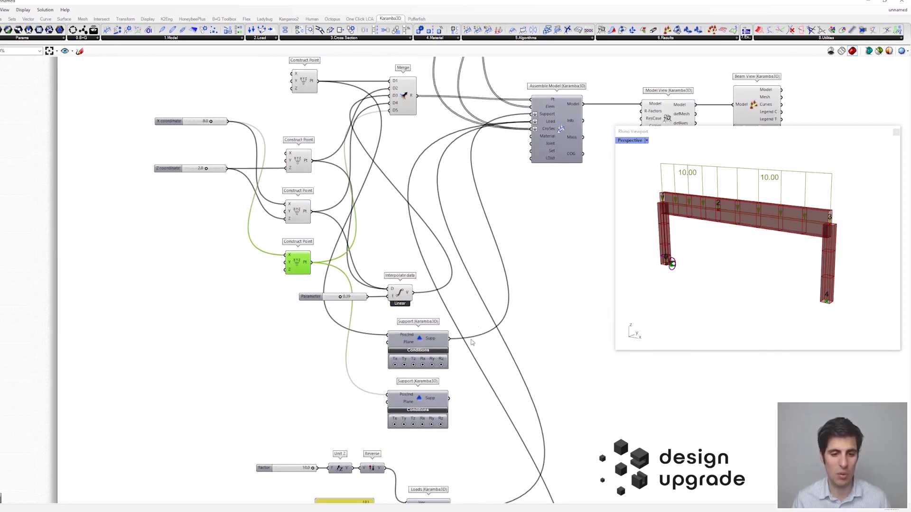
{"action": "left_click_drag", "start_coordinate": [449, 398], "coordinate": [534, 114]}
{"action": "right_click_drag", "start_coordinate": [841, 283], "coordinate": [832, 280]}
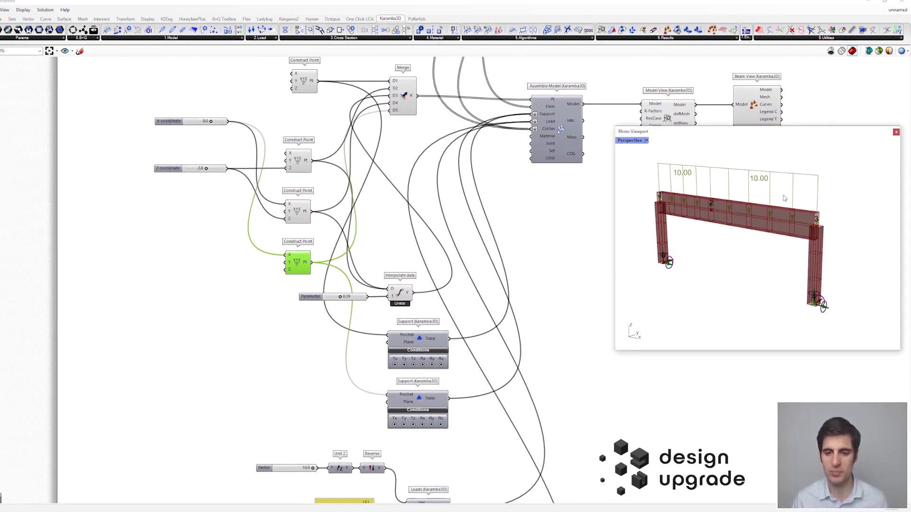
Step: Examine the support and load groups, their connections to Assemble Model, and the beam definition
{"action": "scroll", "coordinate": [523, 264], "scroll_direction": "down", "scroll_amount": 3}
{"action": "right_click_drag", "start_coordinate": [522, 264], "coordinate": [518, 180]}
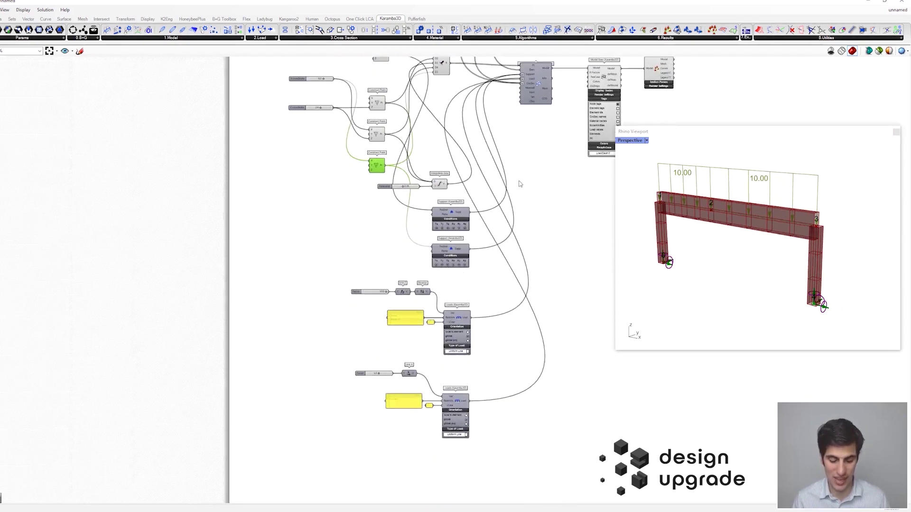
{"action": "scroll", "coordinate": [492, 337], "scroll_direction": "up", "scroll_amount": 2}
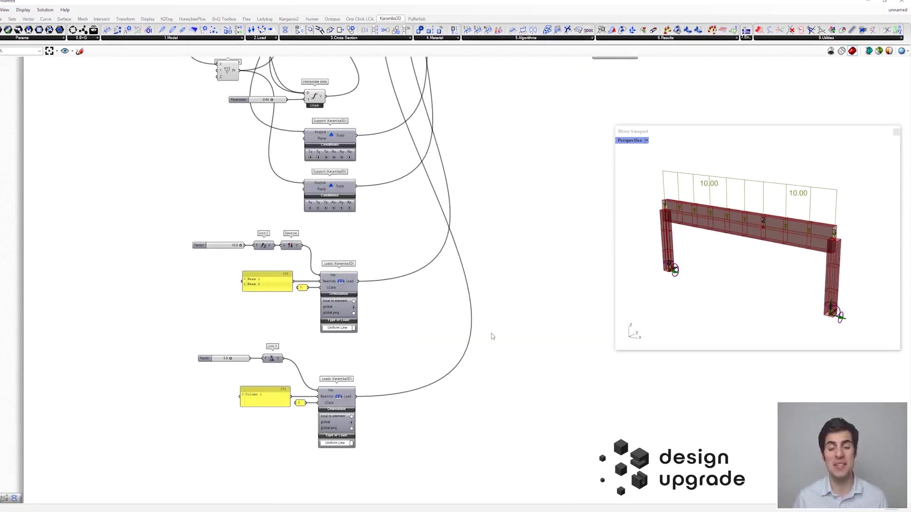
{"action": "scroll", "coordinate": [492, 336], "scroll_direction": "down", "scroll_amount": 2}
{"action": "right_click_drag", "start_coordinate": [488, 227], "coordinate": [482, 392]}
{"action": "scroll", "coordinate": [482, 393], "scroll_direction": "up", "scroll_amount": 1}
{"action": "right_click_drag", "start_coordinate": [478, 342], "coordinate": [379, 425]}
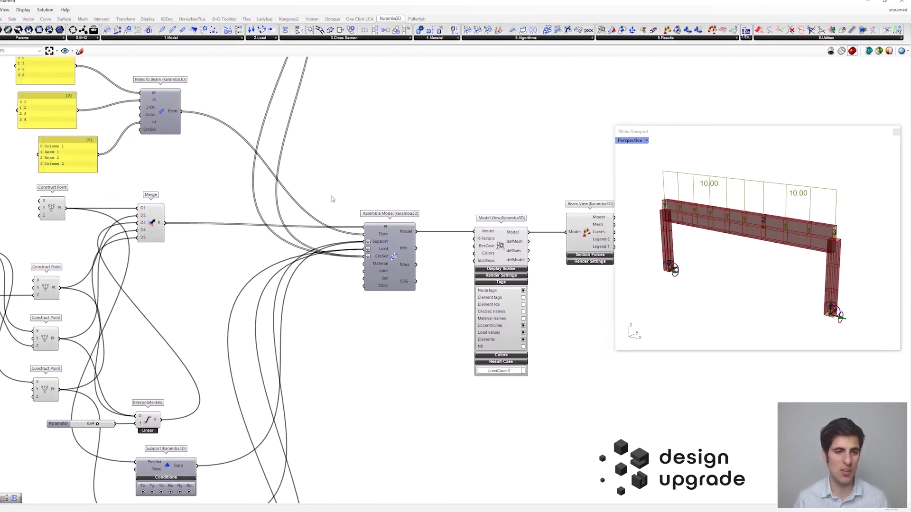
{"action": "right_click_drag", "start_coordinate": [269, 235], "coordinate": [411, 265]}
{"action": "right_click_drag", "start_coordinate": [376, 78], "coordinate": [398, 81]}
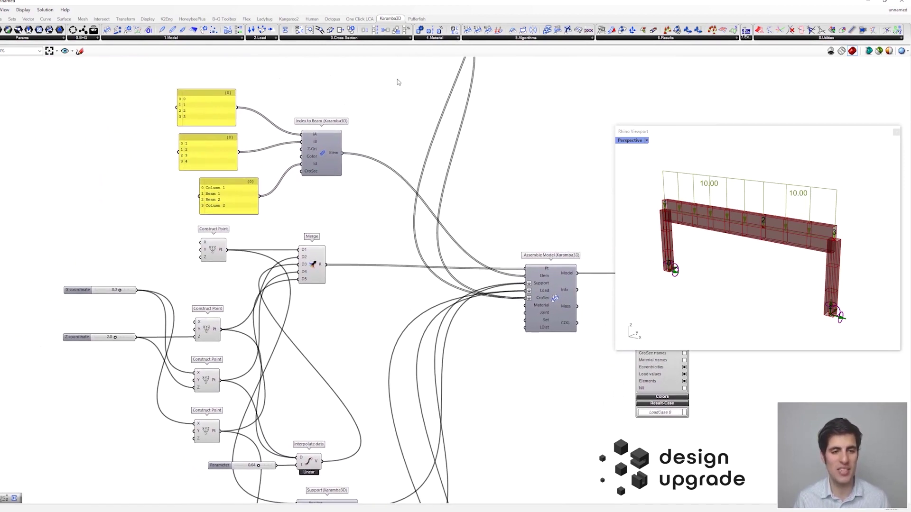
Step: Add a Karamba3D Beam-Joint Agent component above Assemble Model
{"action": "left_click", "coordinate": [384, 38]}
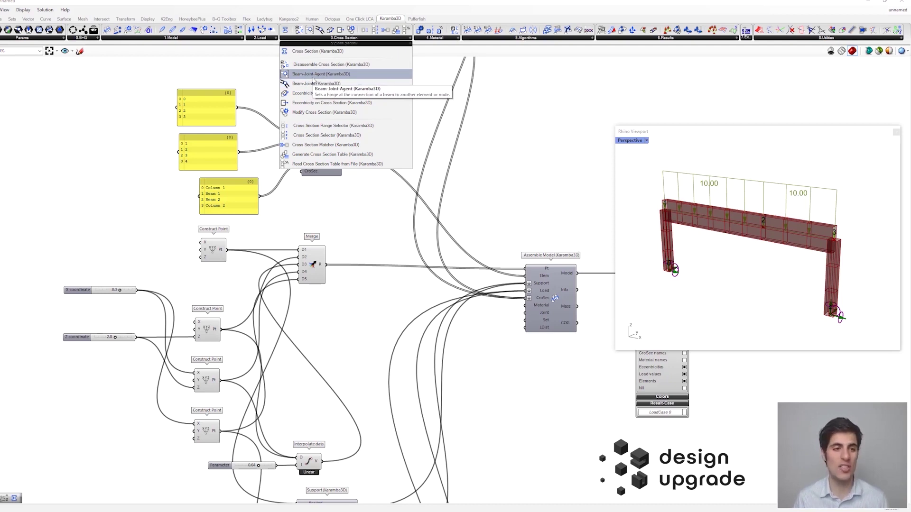
{"action": "left_click", "coordinate": [313, 76]}
{"action": "left_click", "coordinate": [482, 139]}
{"action": "left_click_drag", "start_coordinate": [483, 138], "coordinate": [471, 157]}
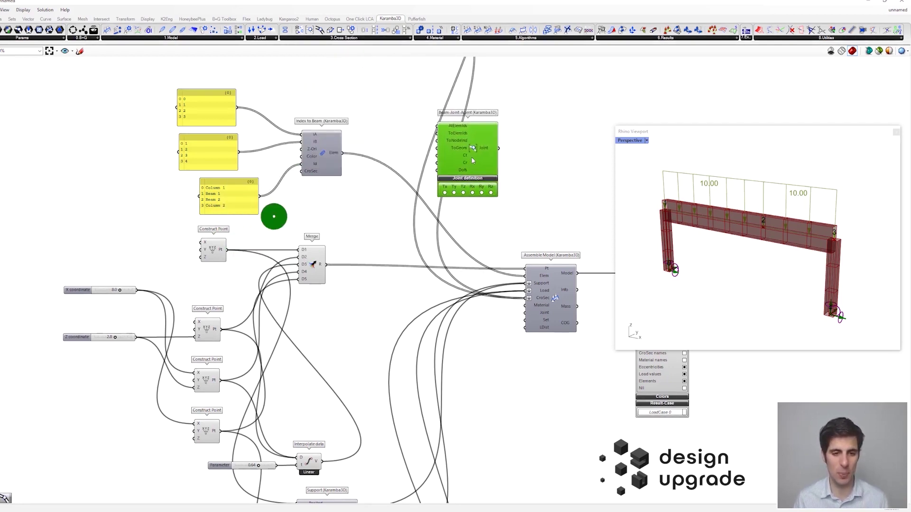
Step: Lower the Parameter slider that positions the intermediate beam node to about 0.45
{"action": "double_click", "coordinate": [407, 141]}
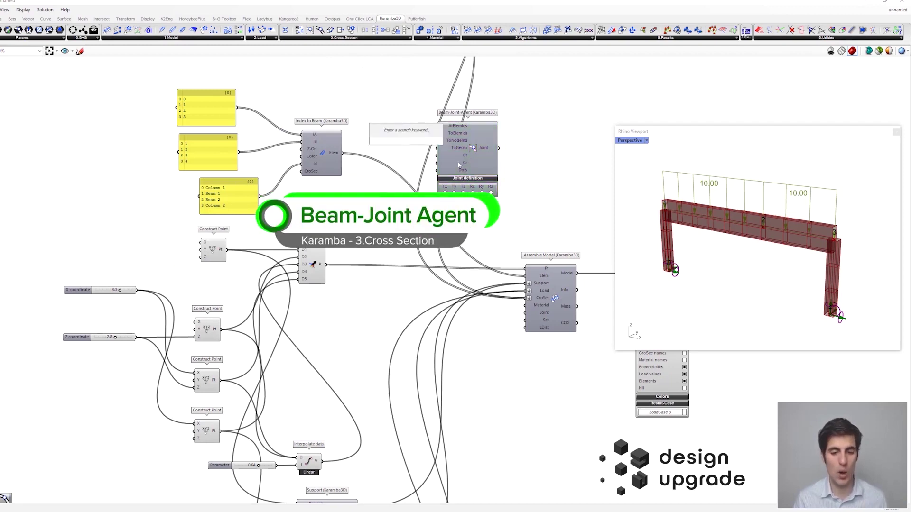
{"action": "key", "text": "Escape"}
{"action": "right_click_drag", "start_coordinate": [283, 469], "coordinate": [299, 428]}
{"action": "left_click_drag", "start_coordinate": [273, 425], "coordinate": [266, 425]}
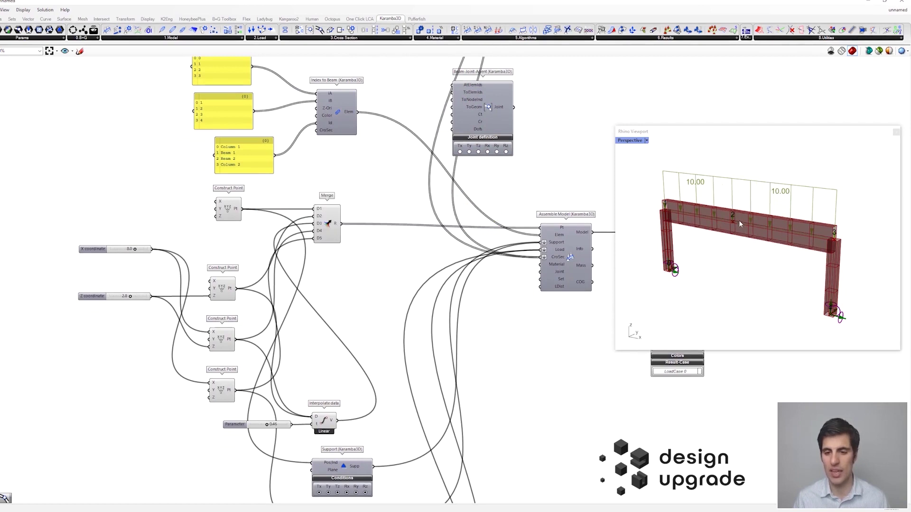
Step: Add a panel containing 2 beside the Beam-Joint Agent and connect it to the ToNodeInd input
{"action": "right_click_drag", "start_coordinate": [456, 124], "coordinate": [442, 142]}
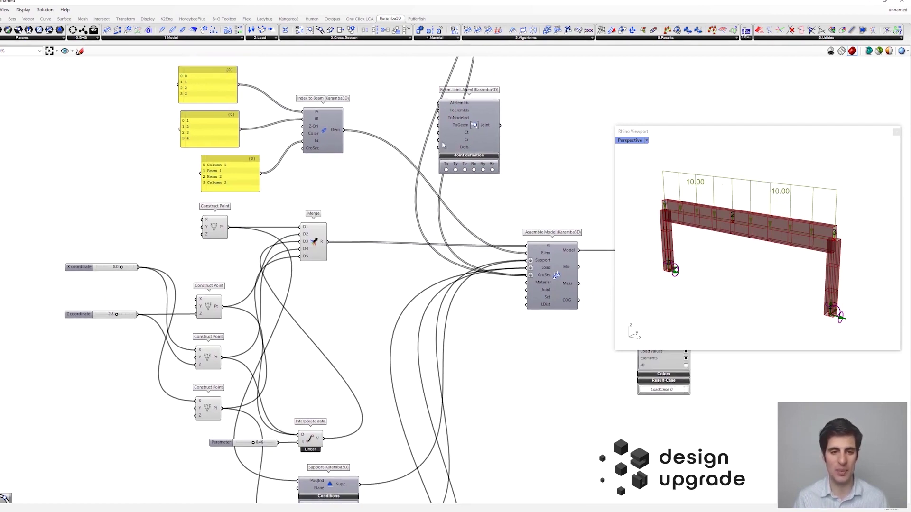
{"action": "double_click", "coordinate": [411, 127]}
{"action": "type", "text": "Panel"}
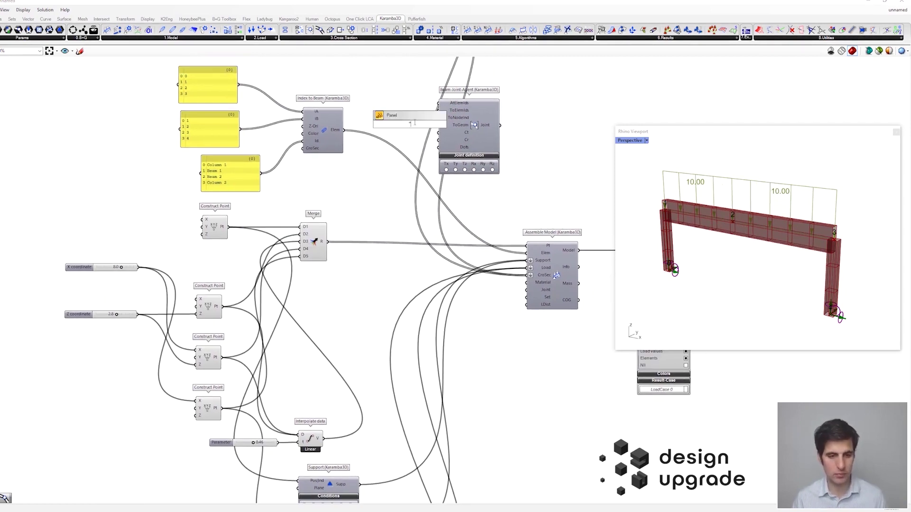
{"action": "key", "text": "Return"}
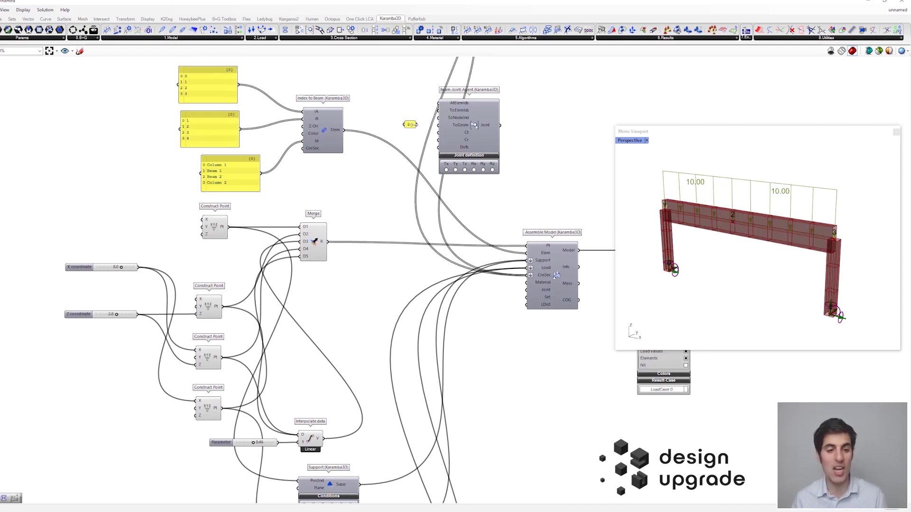
{"action": "scroll", "coordinate": [406, 121], "scroll_direction": "up", "scroll_amount": 2}
{"action": "mouse_move", "coordinate": [417, 126]}
{"action": "left_mouse_down"}
{"action": "mouse_move", "coordinate": [448, 117]}
{"action": "mouse_move", "coordinate": [410, 129]}
{"action": "mouse_move", "coordinate": [424, 121]}
{"action": "left_mouse_up"}
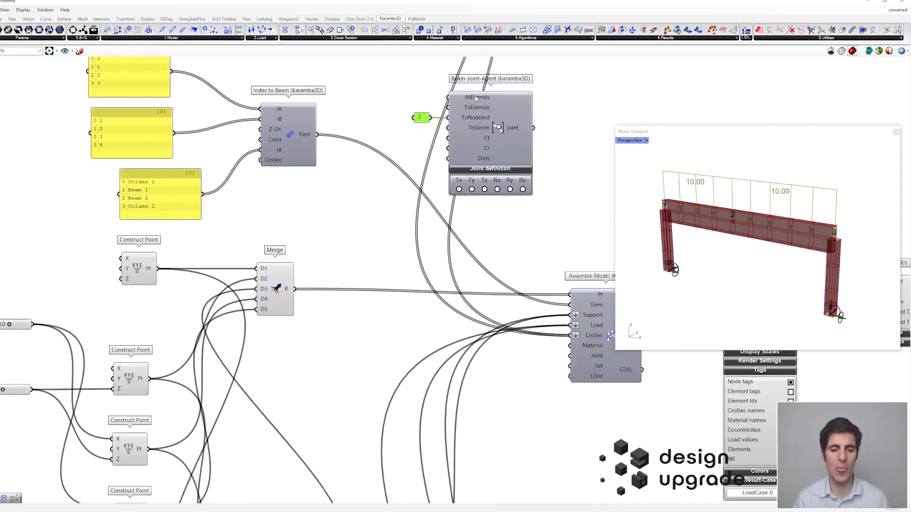
Step: Enable Ry in the Beam-Joint Agent's joint definition and shift the agent with its node panel slightly away from Index to Beam
{"action": "scroll", "coordinate": [423, 122], "scroll_direction": "down", "scroll_amount": 3}
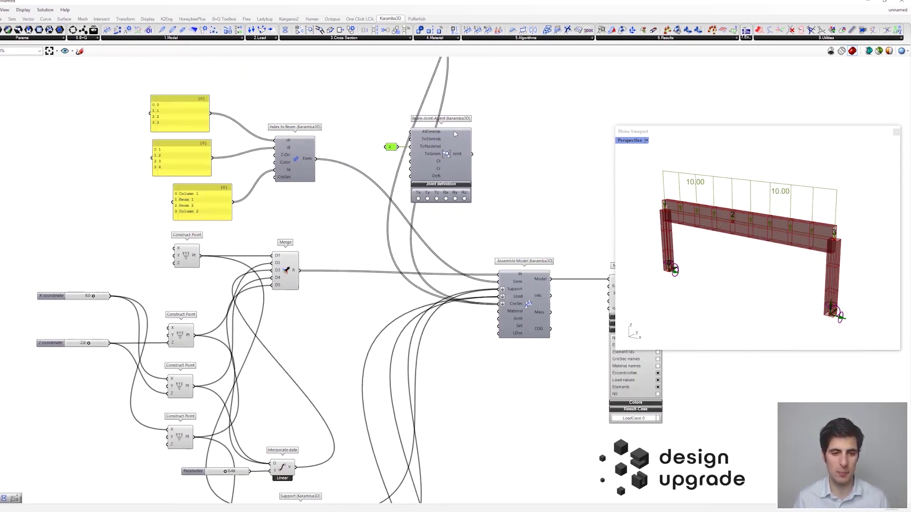
{"action": "scroll", "coordinate": [463, 132], "scroll_direction": "up", "scroll_amount": 1}
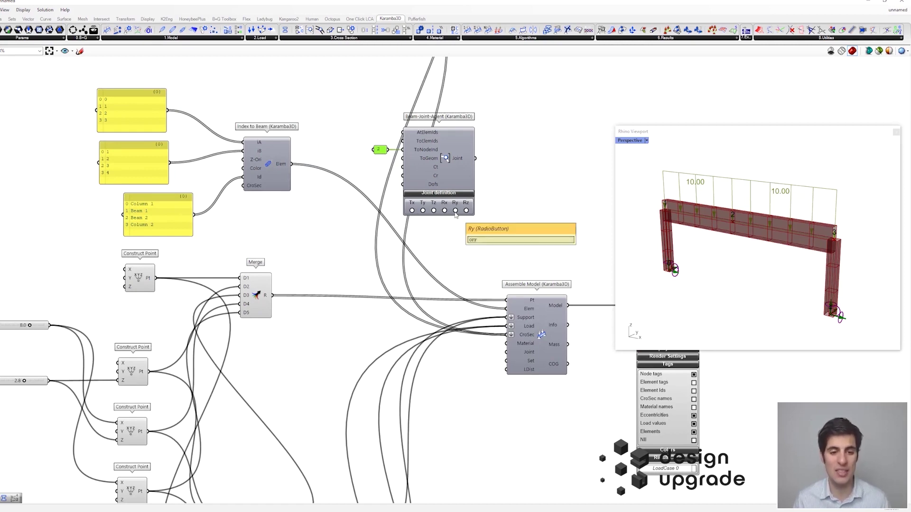
{"action": "left_click", "coordinate": [455, 211]}
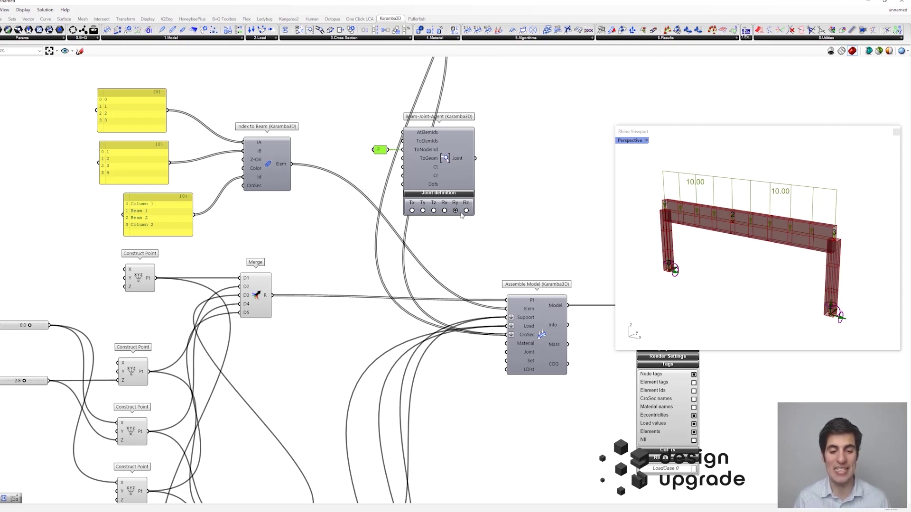
{"action": "left_click_drag", "start_coordinate": [352, 89], "coordinate": [500, 229]}
{"action": "left_click_drag", "start_coordinate": [450, 167], "coordinate": [476, 166]}
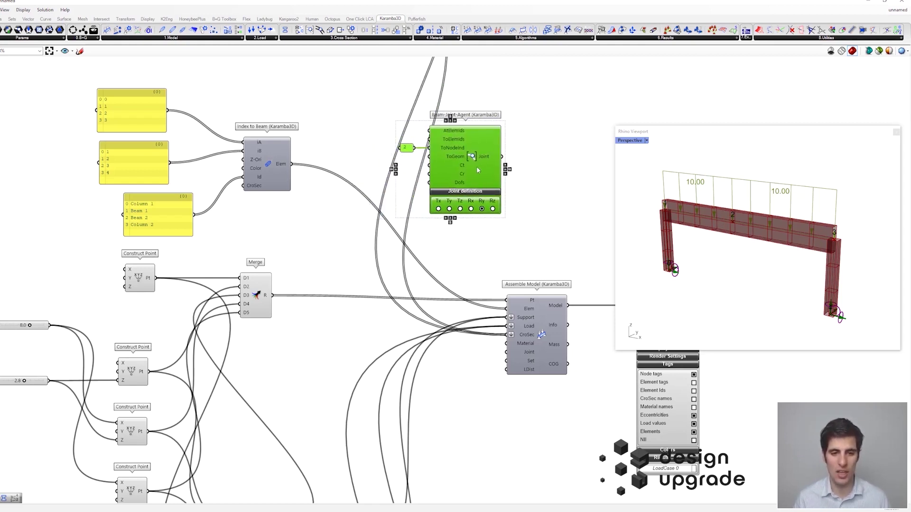
{"action": "left_click", "coordinate": [358, 152]}
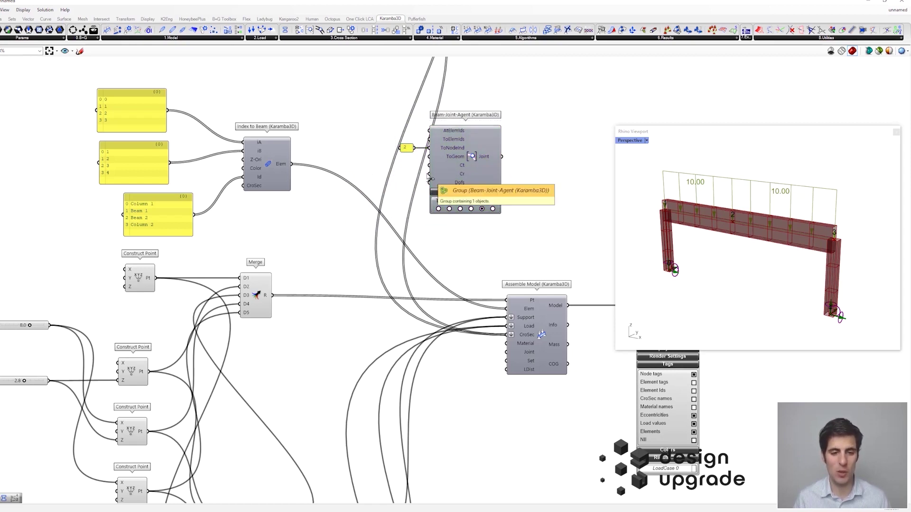
Step: Add a panel containing 0.001 between Index to Beam and the Beam-Joint Agent for the rotational stiffness
{"action": "mouse_move", "coordinate": [459, 178]}
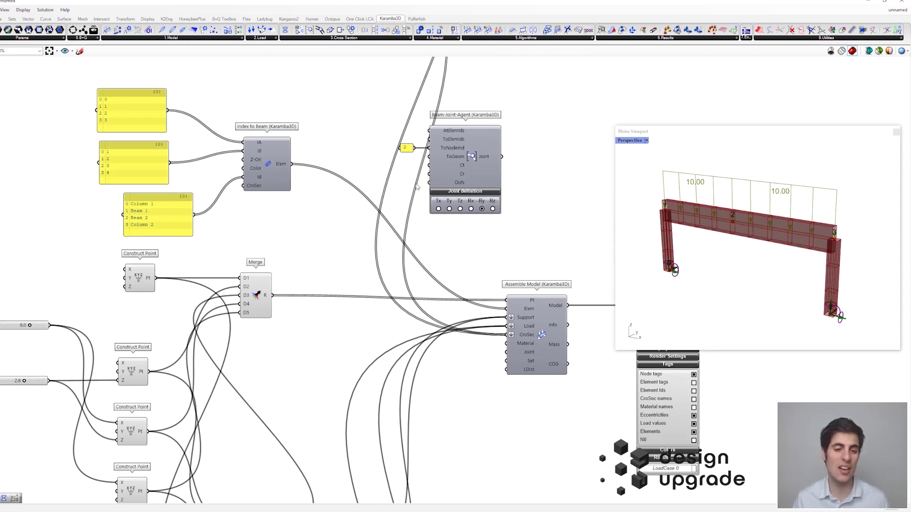
{"action": "double_click", "coordinate": [364, 176]}
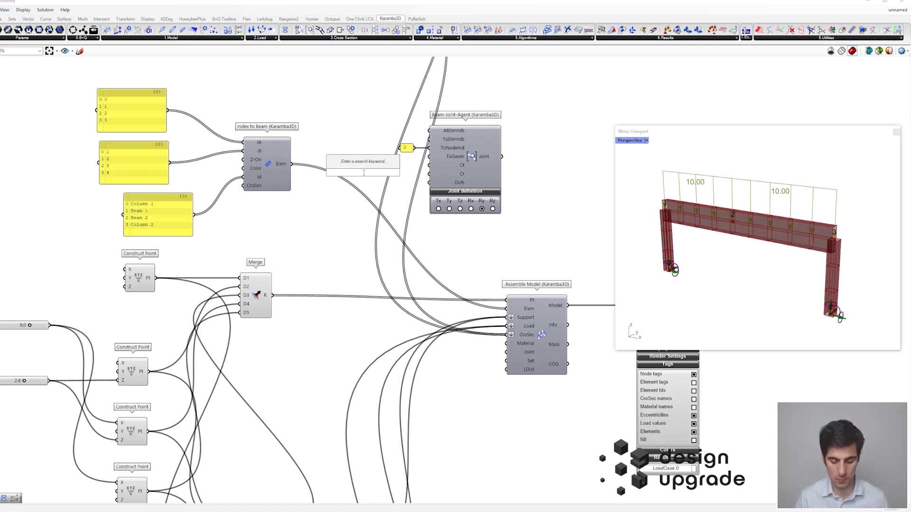
{"action": "type", "text": "panel"}
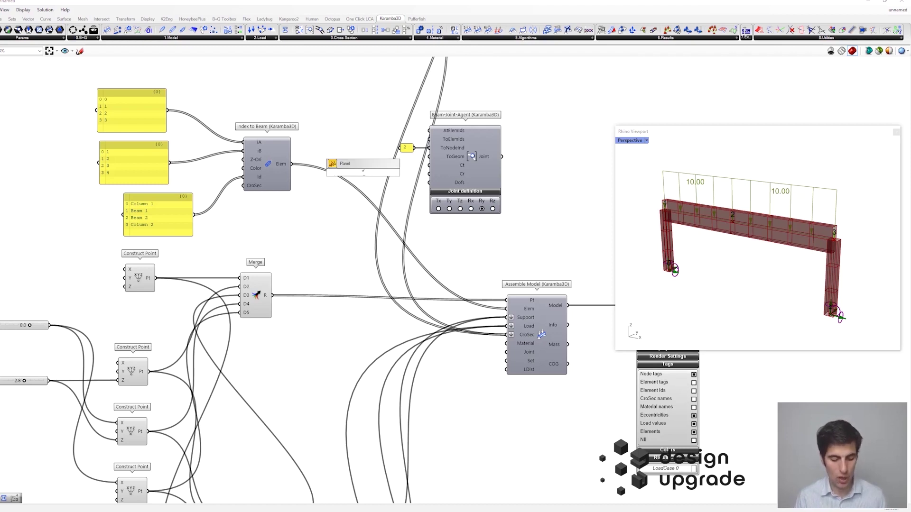
{"action": "type", "text": ".001"}
{"action": "key", "text": "Return"}
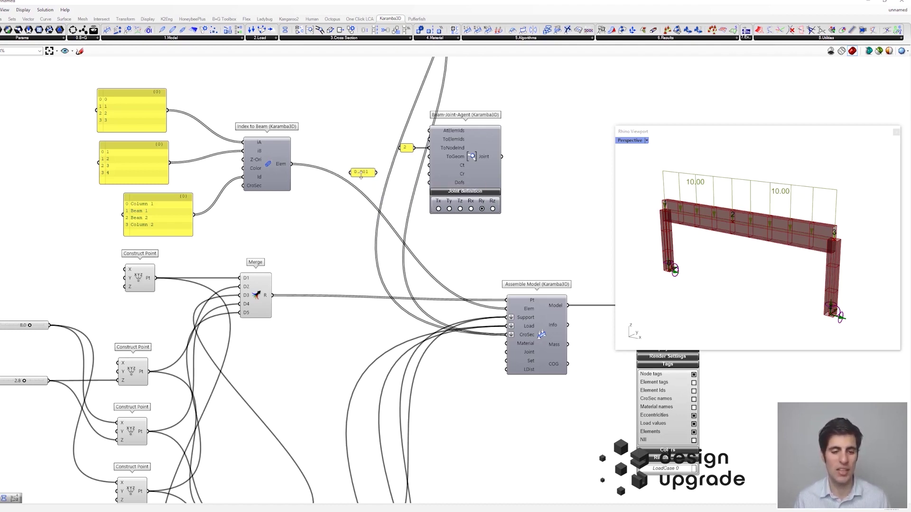
{"action": "left_click_drag", "start_coordinate": [367, 176], "coordinate": [363, 176]}
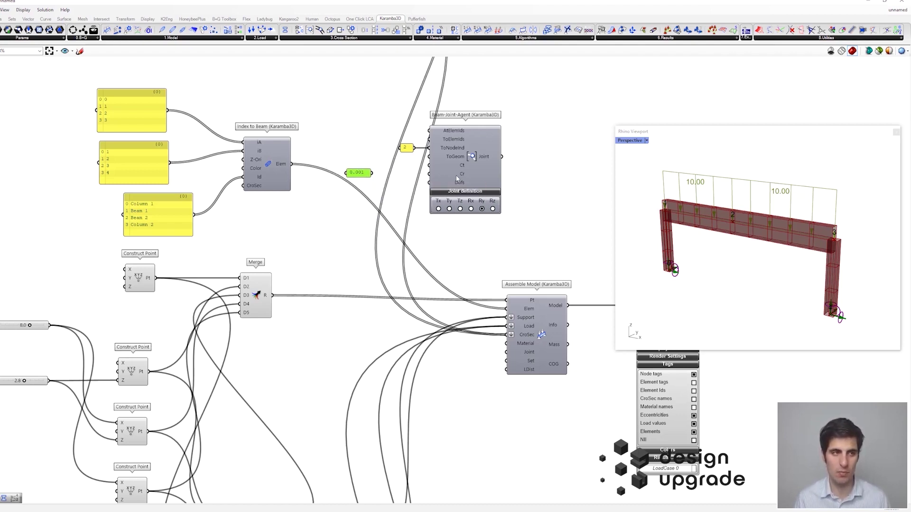
{"action": "left_click_drag", "start_coordinate": [364, 174], "coordinate": [357, 176]}
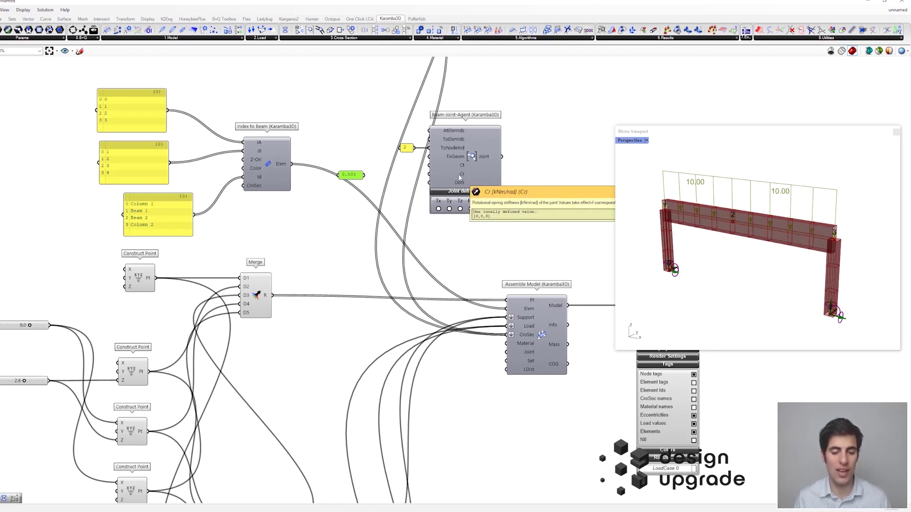
Step: Add a Unit Y component, feed the 0.001 panel into its factor and connect its vector output to the agent's Cr input
{"action": "double_click", "coordinate": [349, 213]}
{"action": "type", "text": "unit y"}
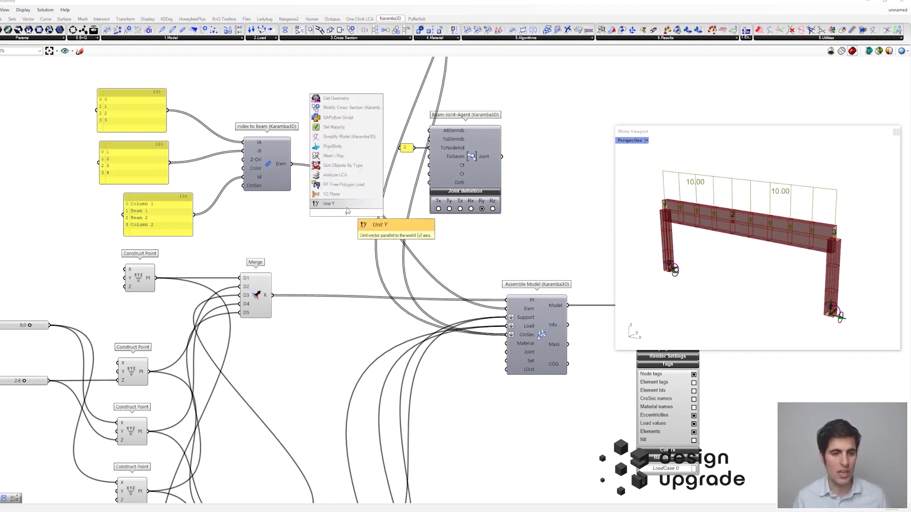
{"action": "key", "text": "Return"}
{"action": "left_click_drag", "start_coordinate": [348, 201], "coordinate": [428, 180]}
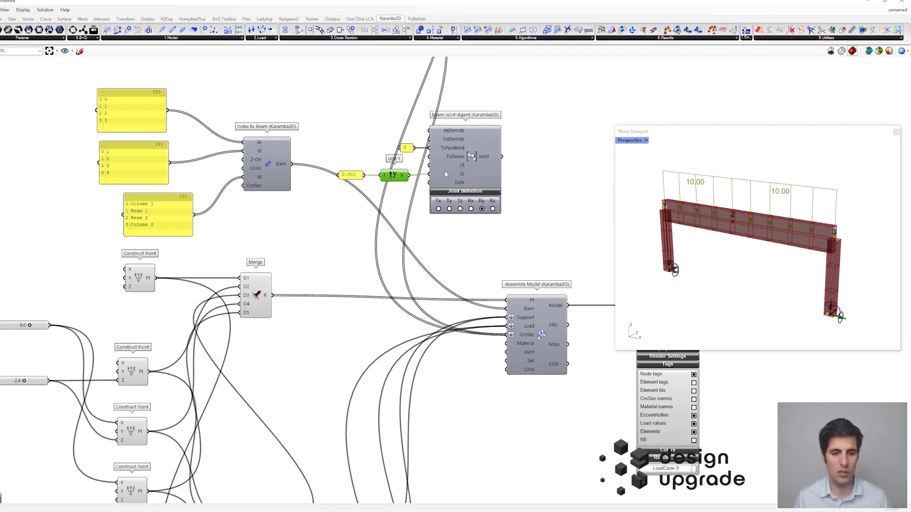
Step: Connect the Beam-Joint Agent's Joint output to the Joint input of Assemble Model
{"action": "left_click_drag", "start_coordinate": [548, 170], "coordinate": [409, 136]}
{"action": "left_click", "coordinate": [536, 124]}
{"action": "left_click", "coordinate": [483, 164]}
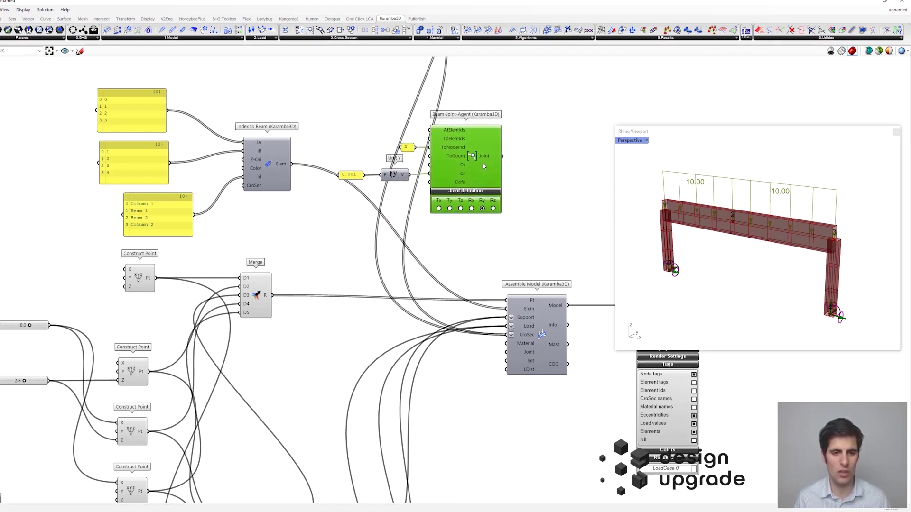
{"action": "left_click", "coordinate": [506, 155]}
{"action": "right_click_drag", "start_coordinate": [506, 156], "coordinate": [457, 138]}
{"action": "left_click_drag", "start_coordinate": [453, 139], "coordinate": [457, 334]}
{"action": "right_click_drag", "start_coordinate": [509, 269], "coordinate": [450, 235]}
{"action": "right_click_drag", "start_coordinate": [750, 203], "coordinate": [782, 256]}
{"action": "right_click_drag", "start_coordinate": [570, 213], "coordinate": [489, 194]}
{"action": "right_click_drag", "start_coordinate": [830, 285], "coordinate": [755, 250]}
{"action": "scroll", "coordinate": [342, 227], "scroll_direction": "down", "scroll_amount": 3}
{"action": "right_click_drag", "start_coordinate": [342, 227], "coordinate": [394, 203]}
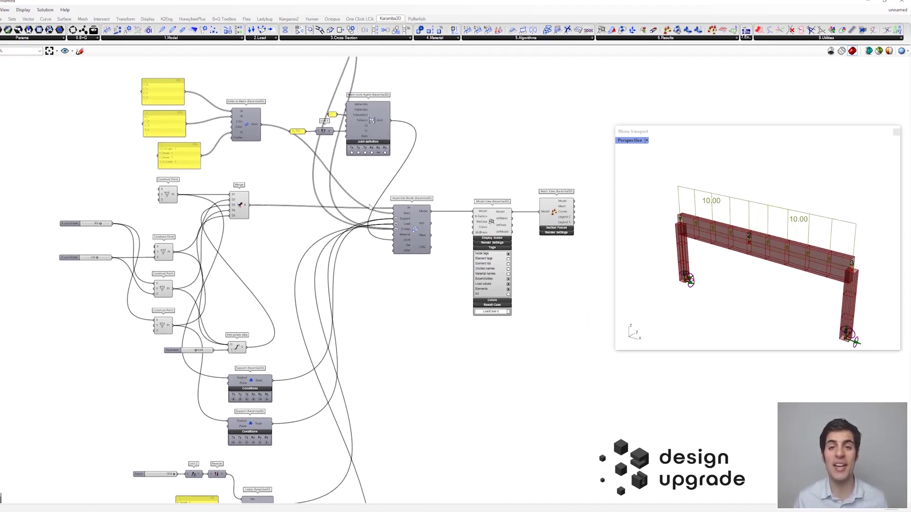